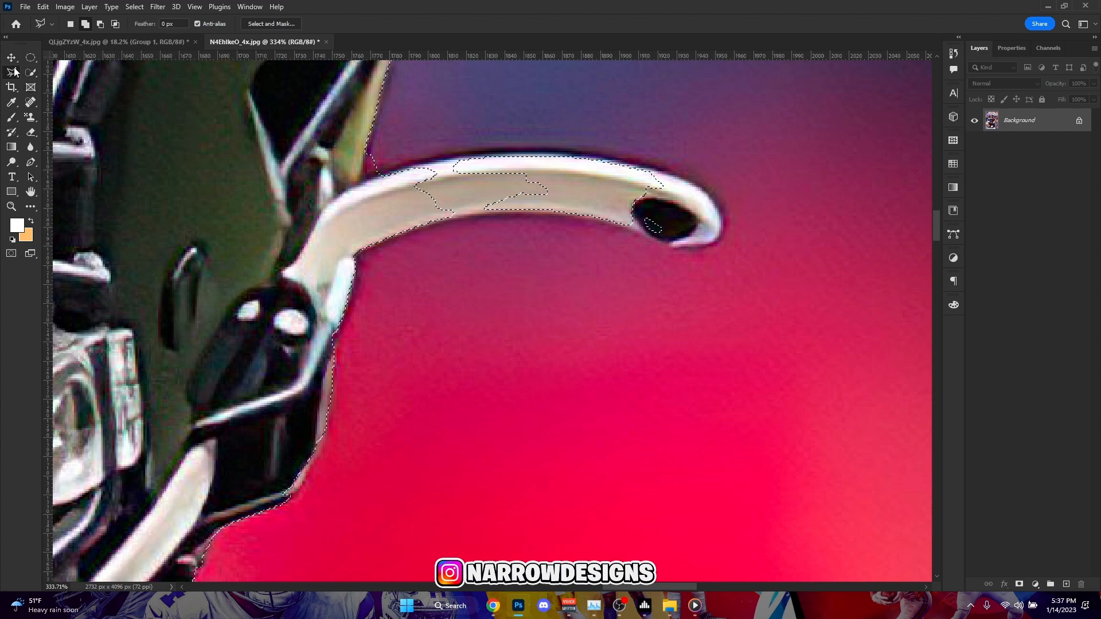
Add the helmet's whole lower white curved clip to the selection with the Polygonal Lasso tool.
{"action": "left_click", "coordinate": [16, 77]}
{"action": "mouse_move", "coordinate": [475, 213]}
{"action": "left_mouse_down"}
{"action": "mouse_move", "coordinate": [579, 215]}
{"action": "mouse_move", "coordinate": [649, 236]}
{"action": "left_mouse_up"}
{"action": "scroll", "coordinate": [579, 221], "scroll_direction": "up", "scroll_amount": 2}
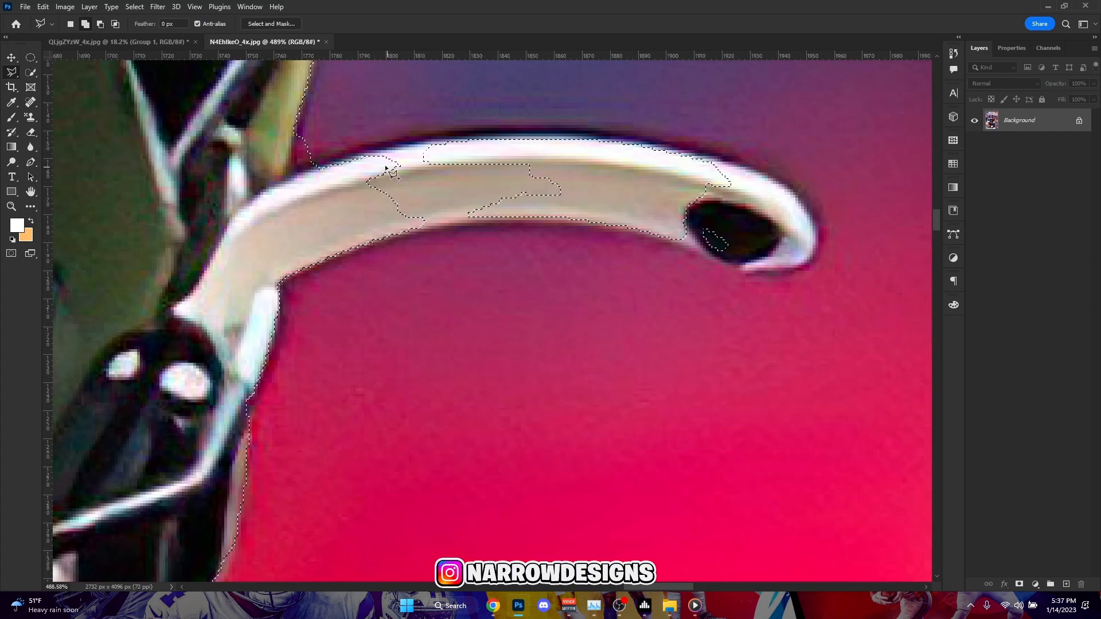
{"action": "scroll", "coordinate": [402, 178], "scroll_direction": "up", "scroll_amount": 2}
{"action": "scroll", "coordinate": [346, 172], "scroll_direction": "down", "scroll_amount": 3}
{"action": "scroll", "coordinate": [341, 167], "scroll_direction": "up", "scroll_amount": 2}
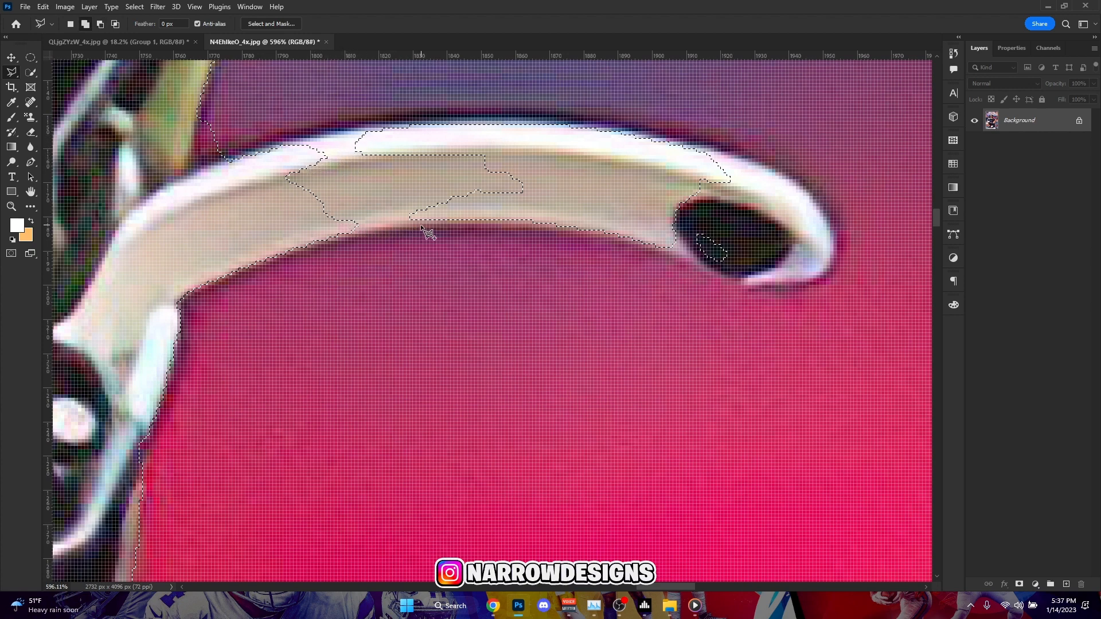
{"action": "scroll", "coordinate": [434, 206], "scroll_direction": "down", "scroll_amount": 3}
{"action": "mouse_move", "coordinate": [401, 225]}
{"action": "left_mouse_down"}
{"action": "mouse_move", "coordinate": [518, 222]}
{"action": "mouse_move", "coordinate": [652, 263]}
{"action": "mouse_move", "coordinate": [687, 263]}
{"action": "mouse_move", "coordinate": [706, 239]}
{"action": "mouse_move", "coordinate": [687, 196]}
{"action": "mouse_move", "coordinate": [660, 183]}
{"action": "mouse_move", "coordinate": [521, 154]}
{"action": "mouse_move", "coordinate": [557, 157]}
{"action": "mouse_move", "coordinate": [607, 167]}
{"action": "mouse_move", "coordinate": [485, 154]}
{"action": "mouse_move", "coordinate": [527, 149]}
{"action": "mouse_move", "coordinate": [404, 145]}
{"action": "mouse_move", "coordinate": [310, 172]}
{"action": "left_mouse_up"}
{"action": "scroll", "coordinate": [318, 184], "scroll_direction": "down", "scroll_amount": 2}
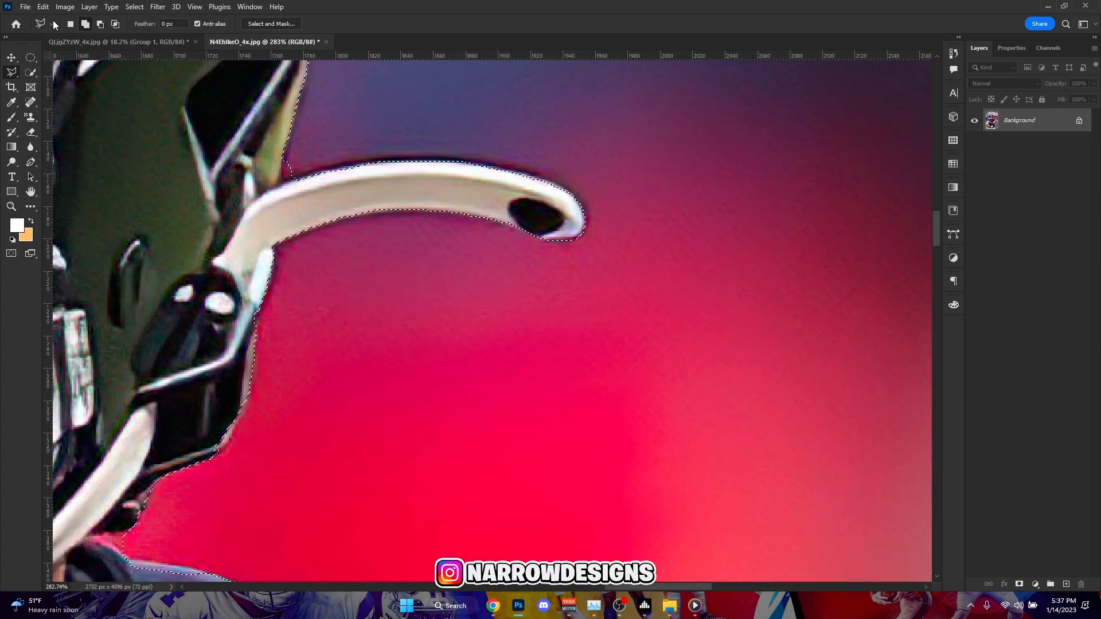
Subtract the small background gap between the helmet shell and the lower white clip from the selection.
{"action": "left_click", "coordinate": [103, 22]}
{"action": "scroll", "coordinate": [301, 172], "scroll_direction": "up", "scroll_amount": 3}
{"action": "left_click", "coordinate": [288, 222]}
{"action": "key", "text": "Escape"}
{"action": "scroll", "coordinate": [149, 39], "scroll_direction": "up", "scroll_amount": 1}
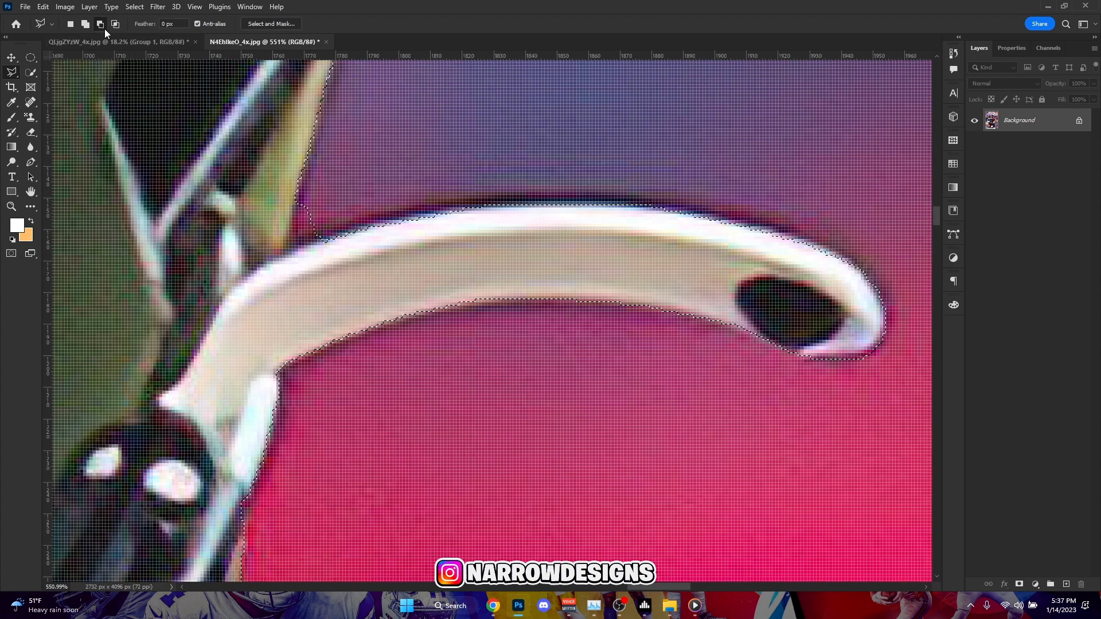
{"action": "scroll", "coordinate": [105, 30], "scroll_direction": "up", "scroll_amount": 1}
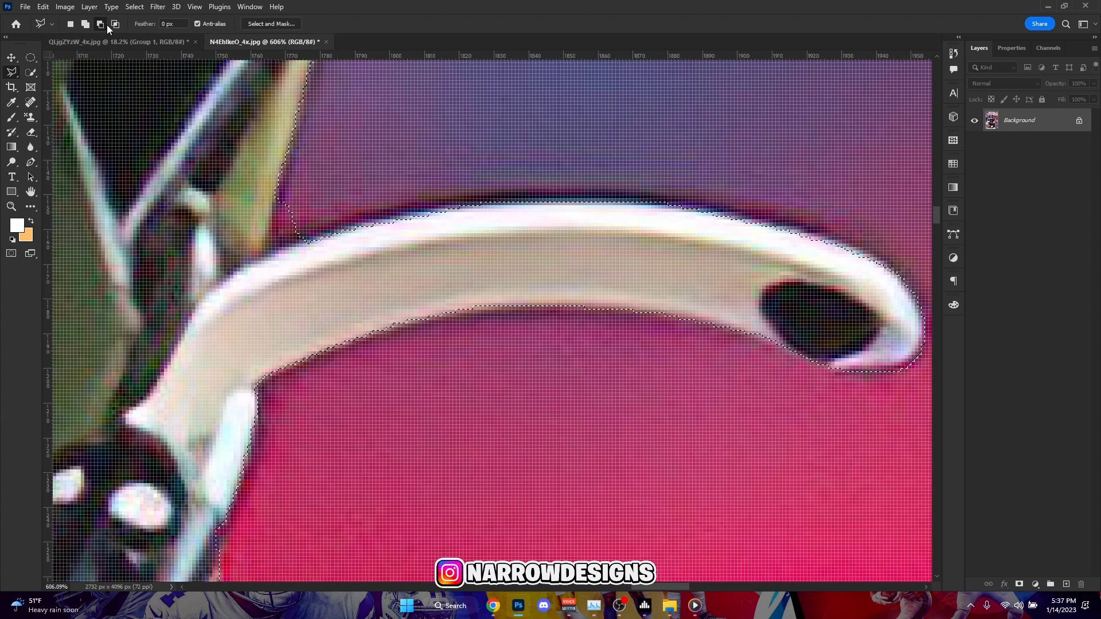
{"action": "left_click", "coordinate": [279, 188]}
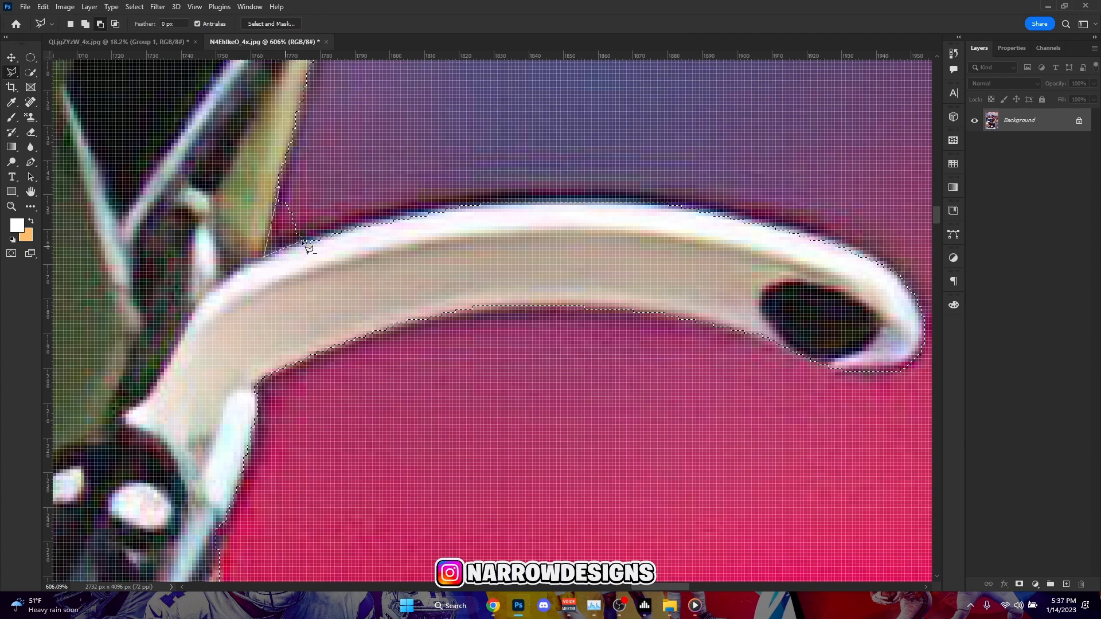
{"action": "scroll", "coordinate": [315, 232], "scroll_direction": "down", "scroll_amount": 20}
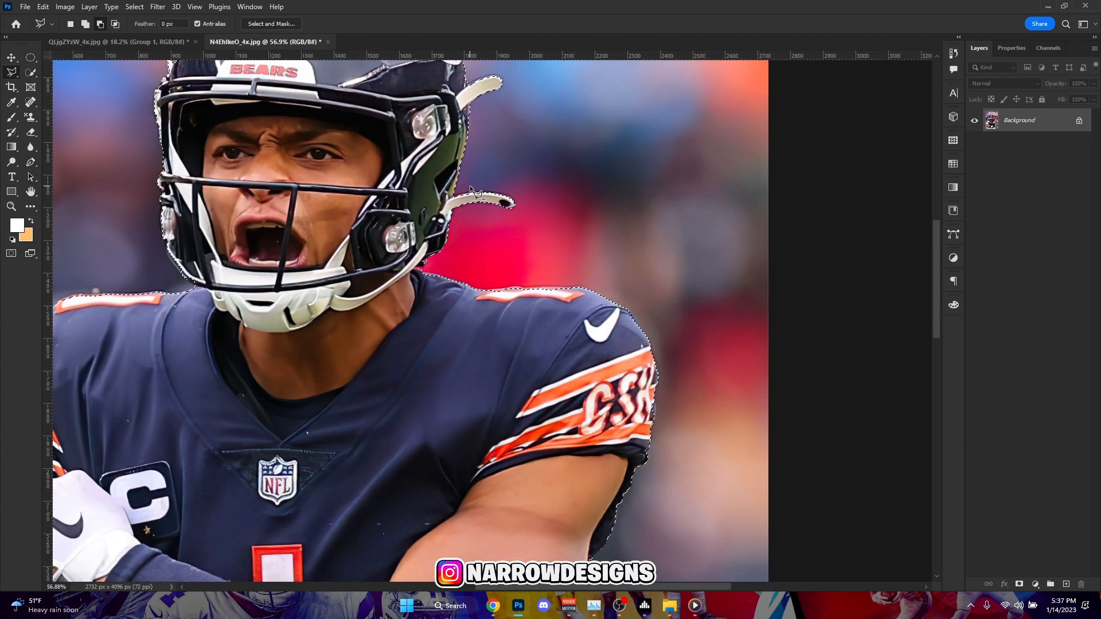
Add the missed facemask edge beside the jersey shoulder to the selection with the Polygonal Lasso tool.
{"action": "scroll", "coordinate": [351, 188], "scroll_direction": "down", "scroll_amount": 2}
{"action": "scroll", "coordinate": [221, 209], "scroll_direction": "up", "scroll_amount": 8}
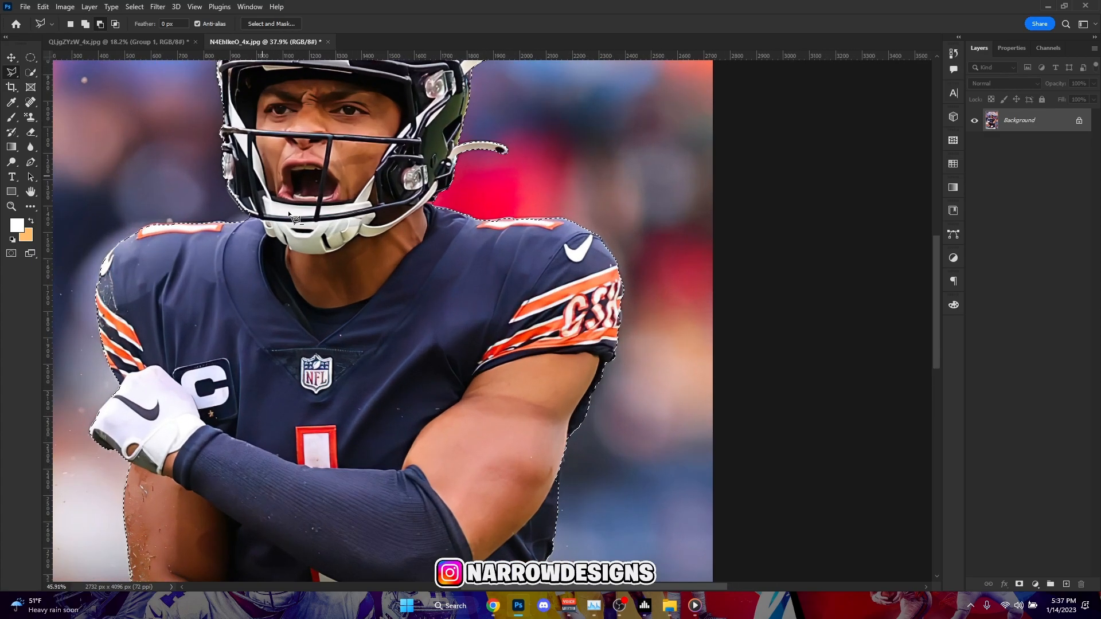
{"action": "scroll", "coordinate": [222, 210], "scroll_direction": "up", "scroll_amount": 6}
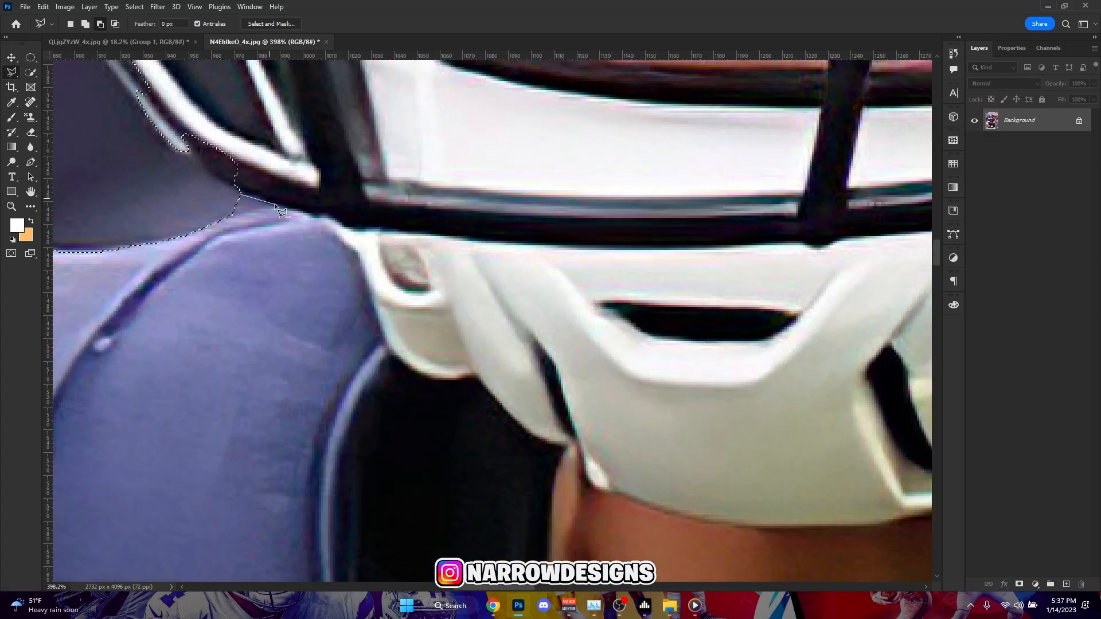
{"action": "scroll", "coordinate": [224, 217], "scroll_direction": "down", "scroll_amount": 6}
{"action": "scroll", "coordinate": [132, 159], "scroll_direction": "up", "scroll_amount": 5}
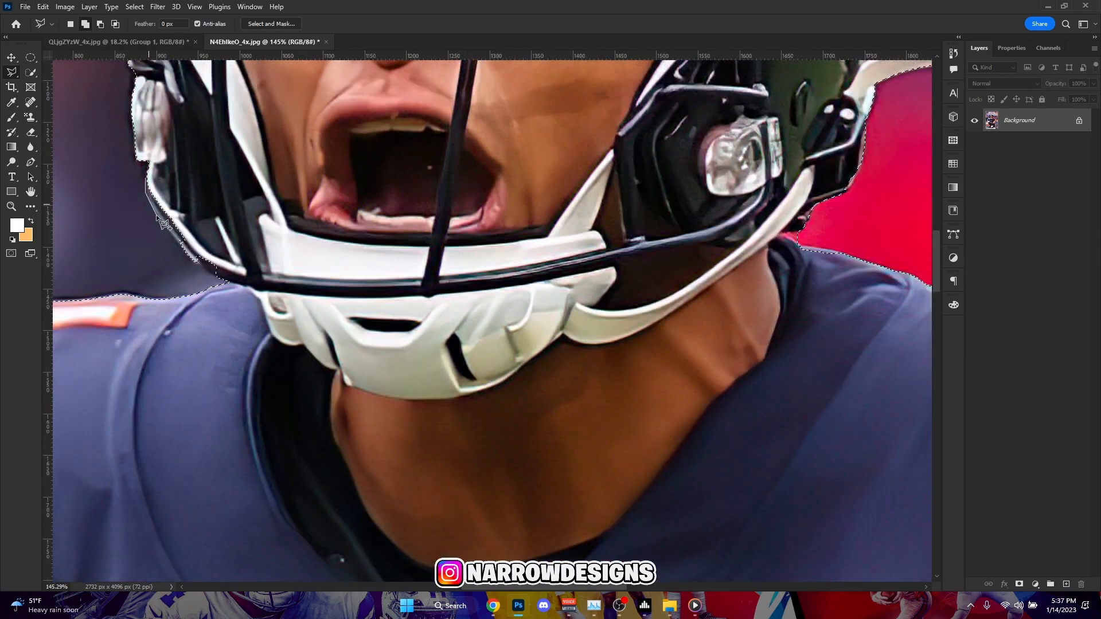
{"action": "left_click", "coordinate": [156, 216]}
{"action": "left_click", "coordinate": [199, 267]}
{"action": "left_click", "coordinate": [214, 277]}
{"action": "left_click", "coordinate": [238, 282]}
Copy the selected player to a new layer and toggle the Background layer's visibility to check the cutout.
{"action": "scroll", "coordinate": [226, 235], "scroll_direction": "down", "scroll_amount": 10}
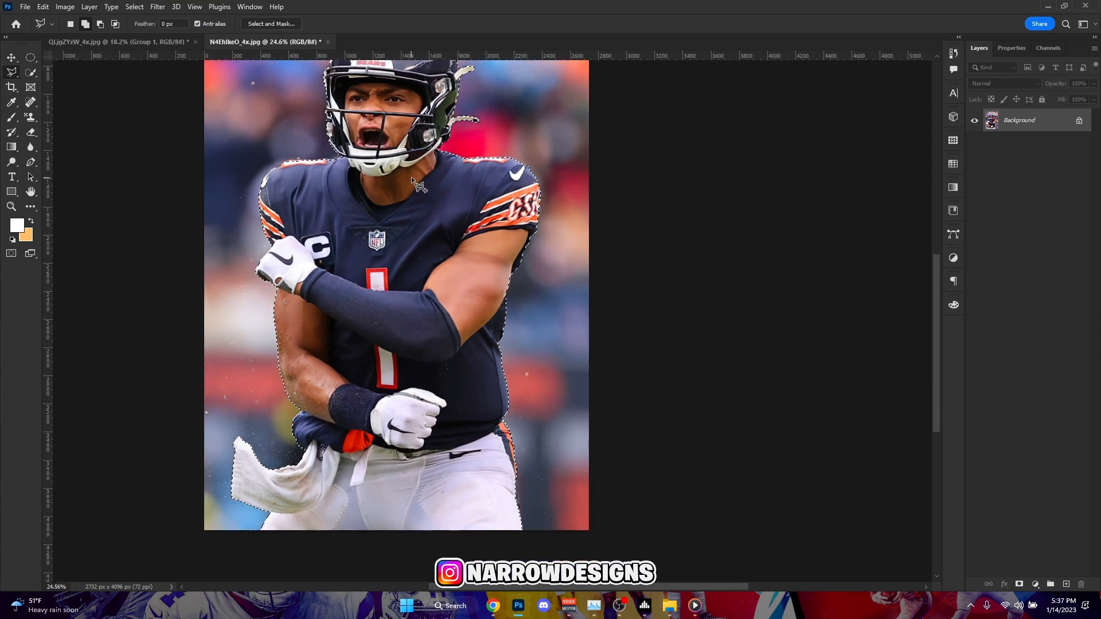
{"action": "scroll", "coordinate": [411, 180], "scroll_direction": "down", "scroll_amount": 2}
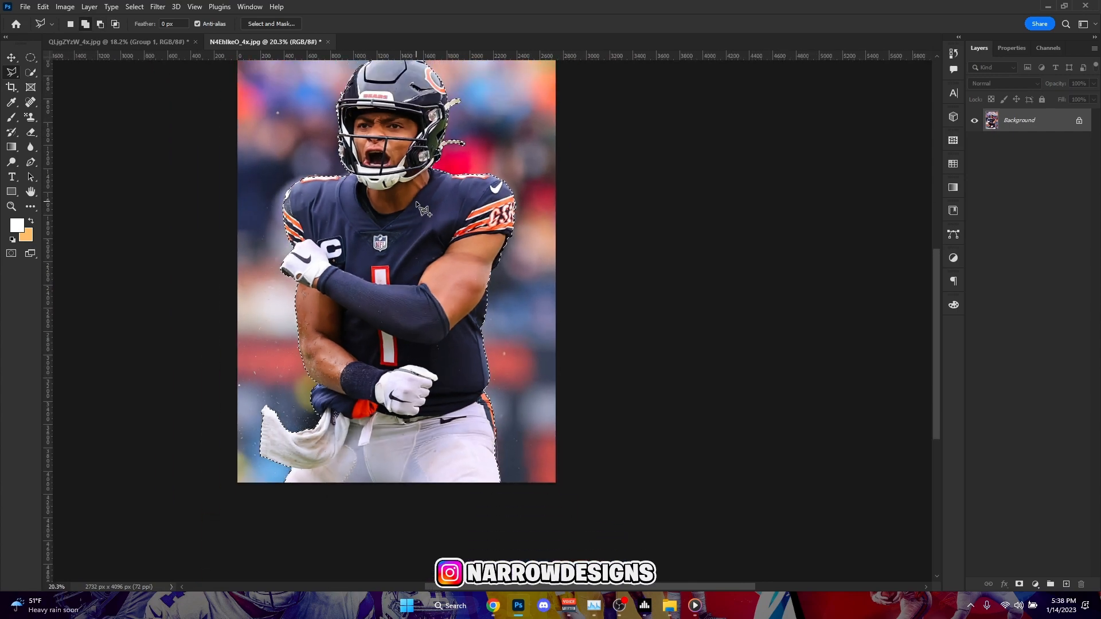
{"action": "scroll", "coordinate": [422, 208], "scroll_direction": "up", "scroll_amount": 3}
{"action": "scroll", "coordinate": [422, 172], "scroll_direction": "down", "scroll_amount": 4}
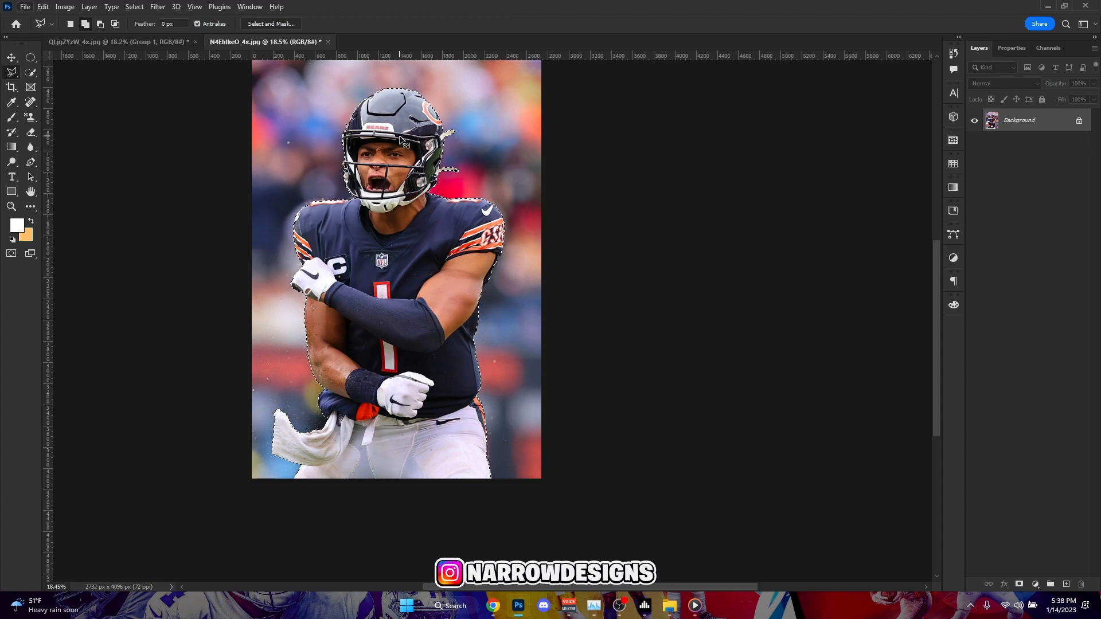
{"action": "key", "text": "ctrl+j"}
{"action": "left_click", "coordinate": [973, 144]}
{"action": "left_click", "coordinate": [974, 144]}
{"action": "left_click", "coordinate": [974, 144]}
{"action": "scroll", "coordinate": [390, 191], "scroll_direction": "down", "scroll_amount": 2}
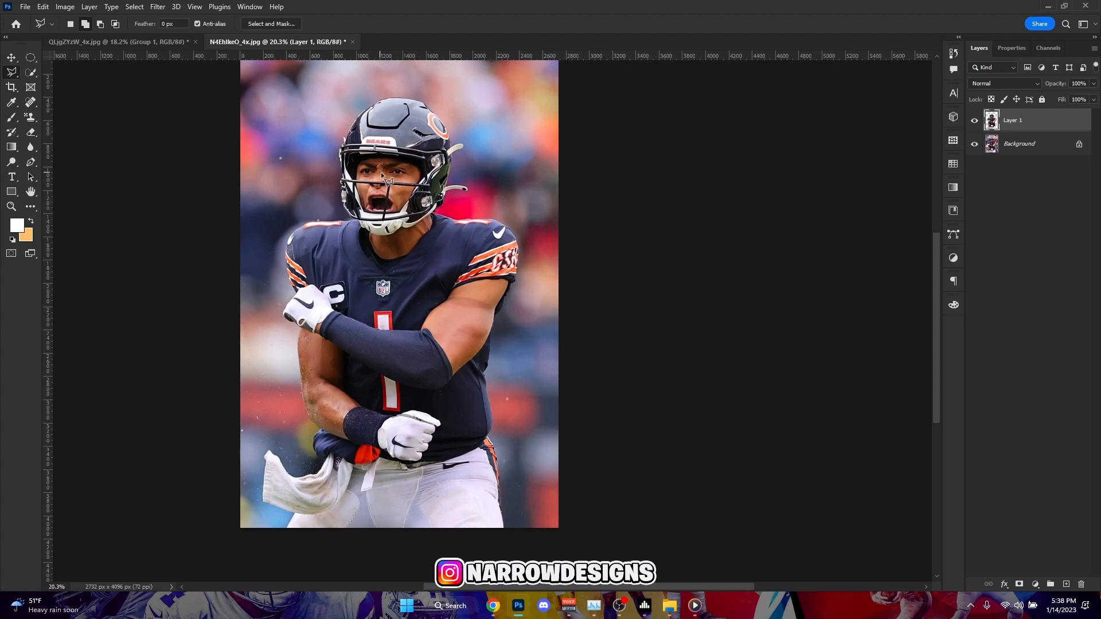
Open the Camera Raw Filter for the player cutout layer and fit the player in the preview.
{"action": "scroll", "coordinate": [381, 172], "scroll_direction": "up", "scroll_amount": 3}
{"action": "scroll", "coordinate": [353, 163], "scroll_direction": "down", "scroll_amount": 3}
{"action": "scroll", "coordinate": [354, 162], "scroll_direction": "up", "scroll_amount": 3}
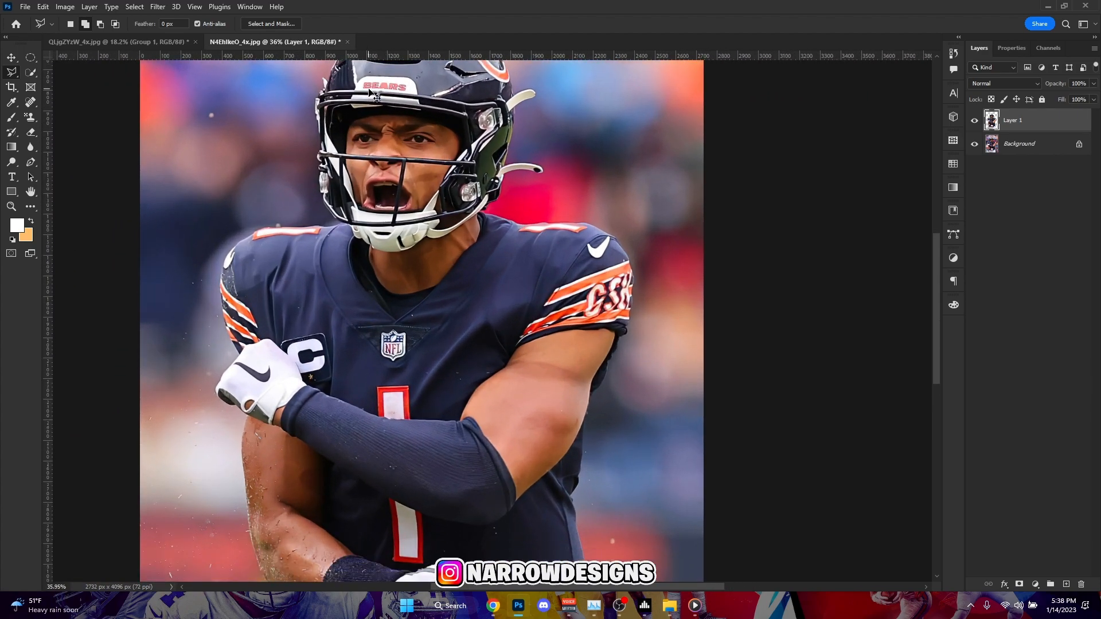
{"action": "left_click", "coordinate": [155, 7]}
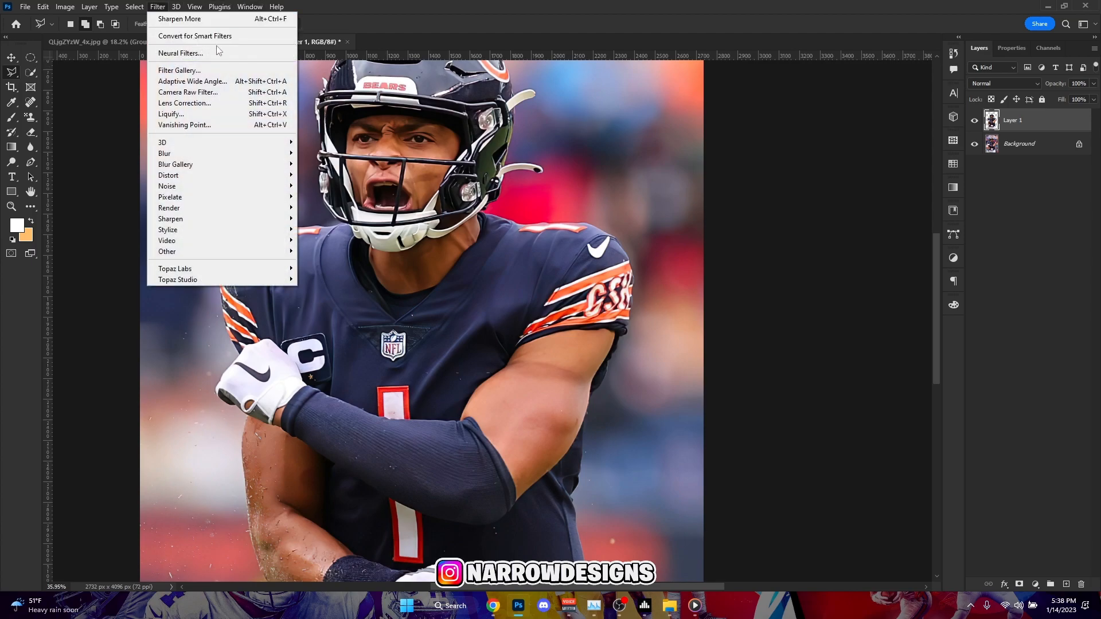
{"action": "left_click", "coordinate": [184, 92]}
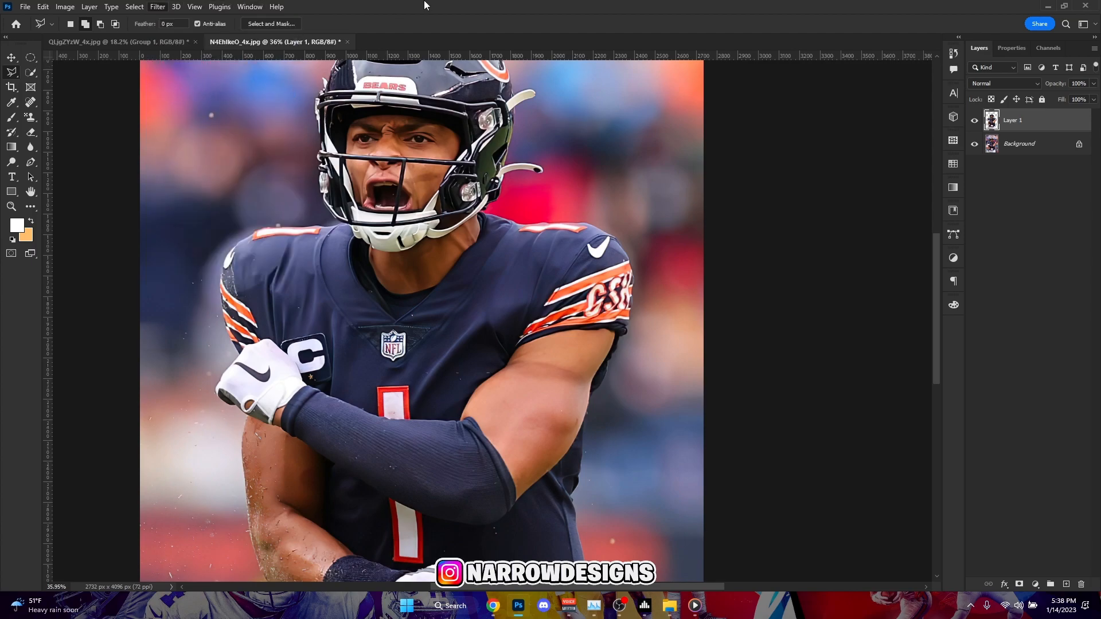
{"action": "scroll", "coordinate": [418, 235], "scroll_direction": "up", "scroll_amount": 2}
{"action": "scroll", "coordinate": [419, 235], "scroll_direction": "down", "scroll_amount": 3}
{"action": "scroll", "coordinate": [743, 326], "scroll_direction": "up", "scroll_amount": 3}
{"action": "scroll", "coordinate": [743, 325], "scroll_direction": "down", "scroll_amount": 2}
{"action": "scroll", "coordinate": [743, 326], "scroll_direction": "up", "scroll_amount": 1}
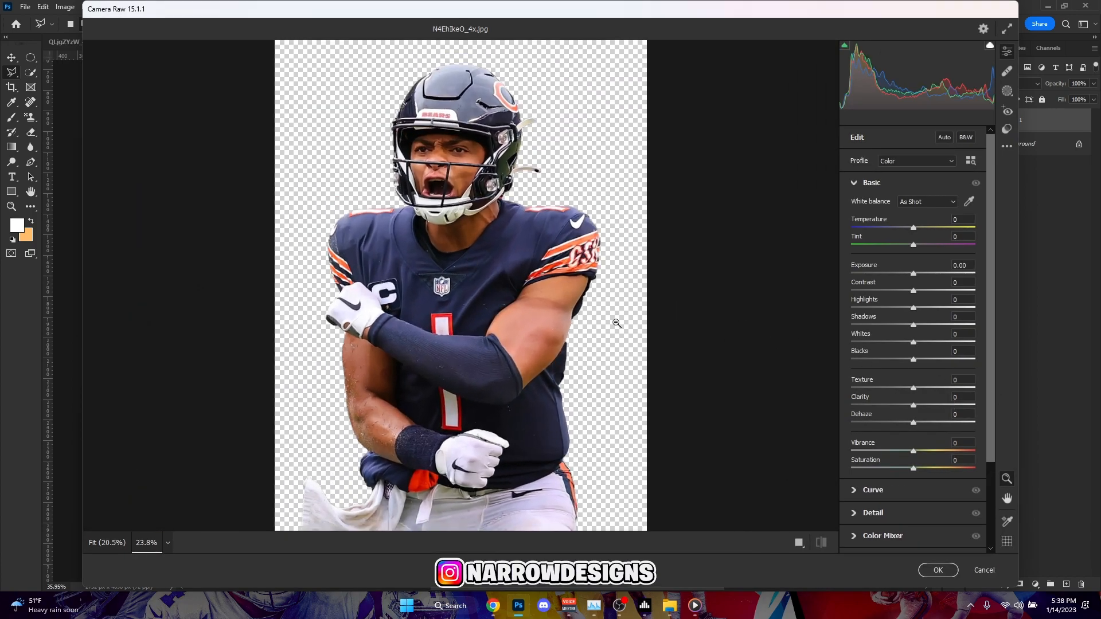
{"action": "scroll", "coordinate": [665, 327], "scroll_direction": "down", "scroll_amount": 1}
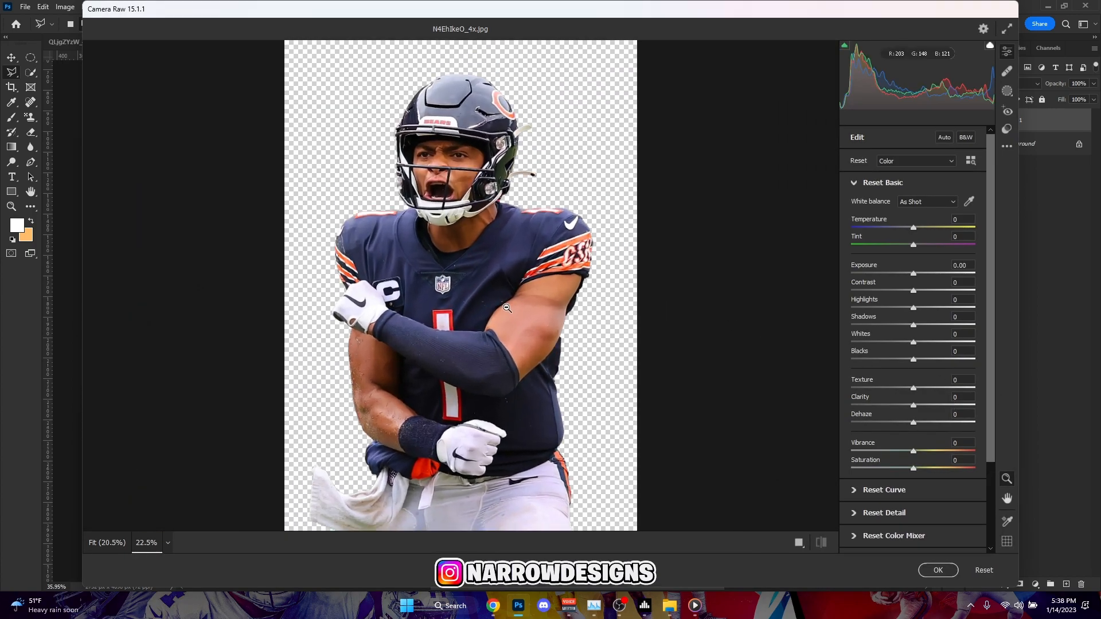
Set the cutout's Clarity to +30 and Texture to +22.
{"action": "left_click", "coordinate": [930, 404]}
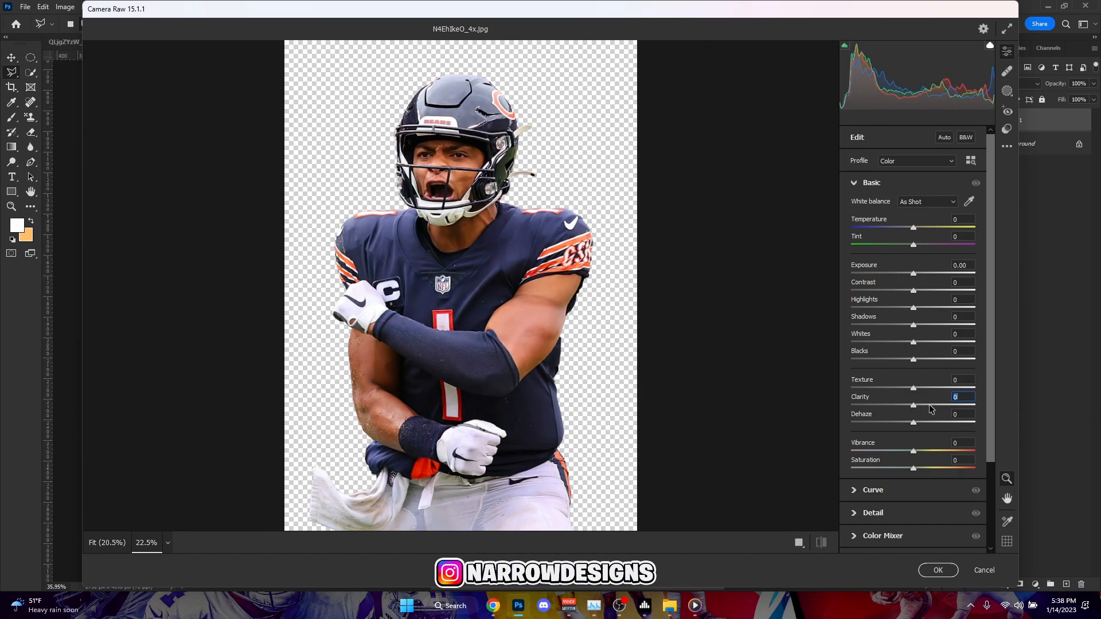
{"action": "left_click", "coordinate": [931, 405]}
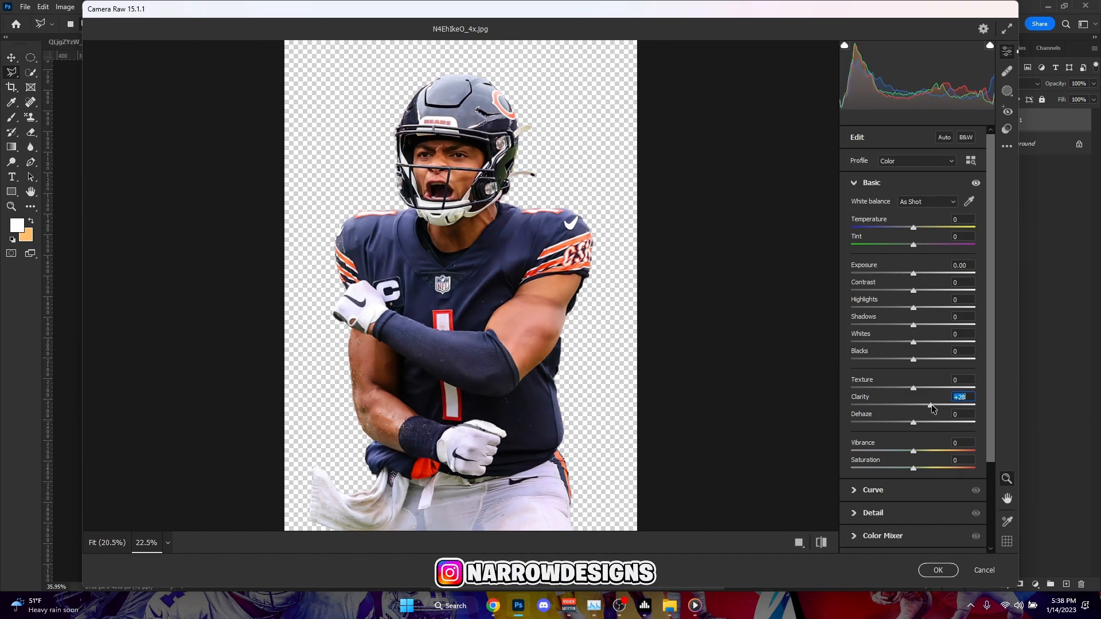
{"action": "left_click_drag", "start_coordinate": [928, 406], "coordinate": [932, 407]}
{"action": "left_click_drag", "start_coordinate": [936, 408], "coordinate": [932, 409]}
{"action": "left_click", "coordinate": [924, 389]}
{"action": "scroll", "coordinate": [560, 319], "scroll_direction": "down", "scroll_amount": 4}
{"action": "scroll", "coordinate": [560, 320], "scroll_direction": "up", "scroll_amount": 6}
{"action": "scroll", "coordinate": [549, 325], "scroll_direction": "down", "scroll_amount": 1}
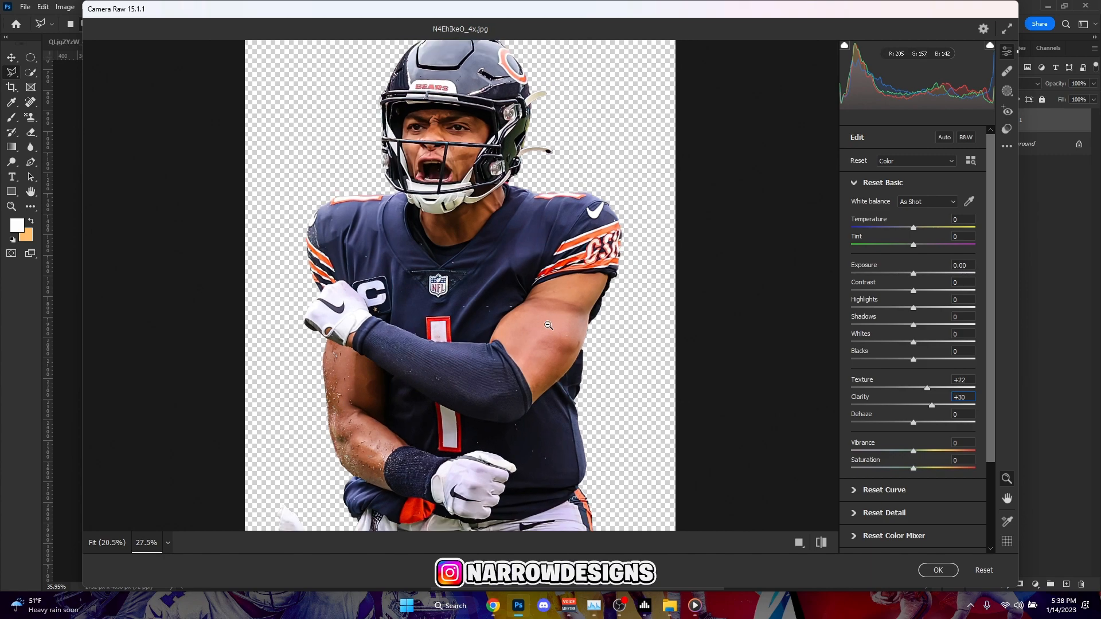
Raise the cutout's Shadows to +21 and Blacks to +19.
{"action": "left_click", "coordinate": [927, 325]}
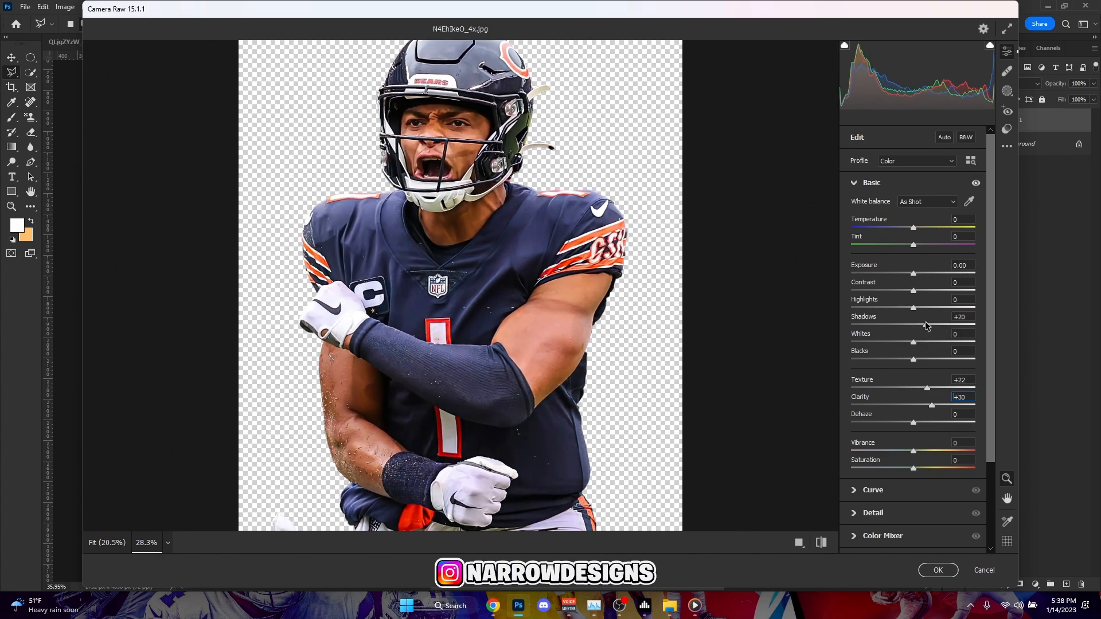
{"action": "scroll", "coordinate": [683, 346], "scroll_direction": "down", "scroll_amount": 2}
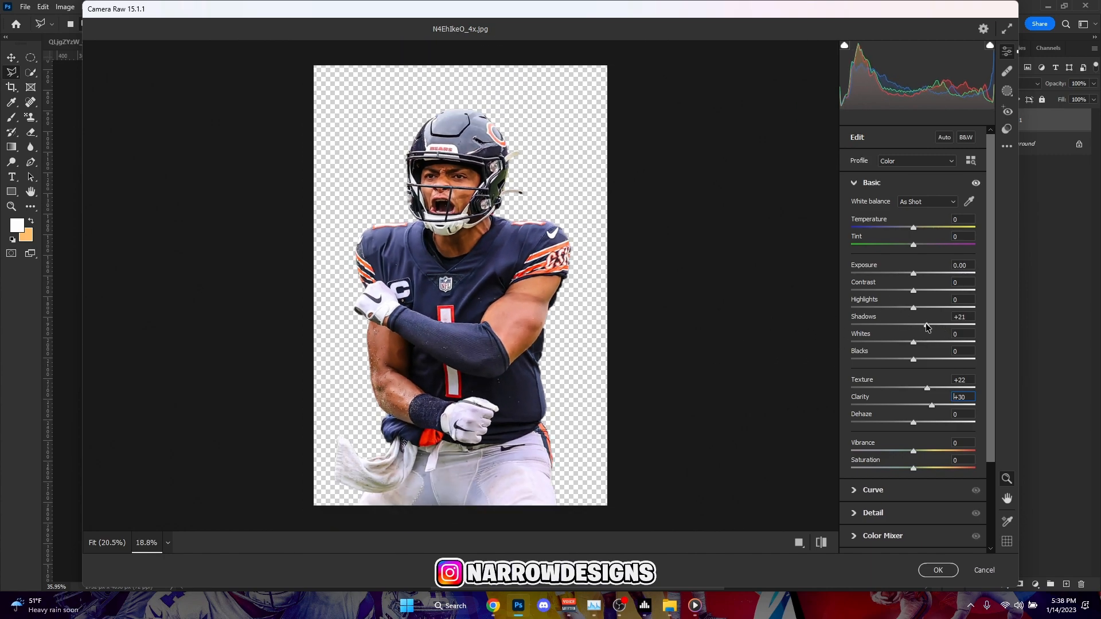
{"action": "left_click", "coordinate": [927, 360]}
{"action": "left_click_drag", "start_coordinate": [925, 359], "coordinate": [922, 358]}
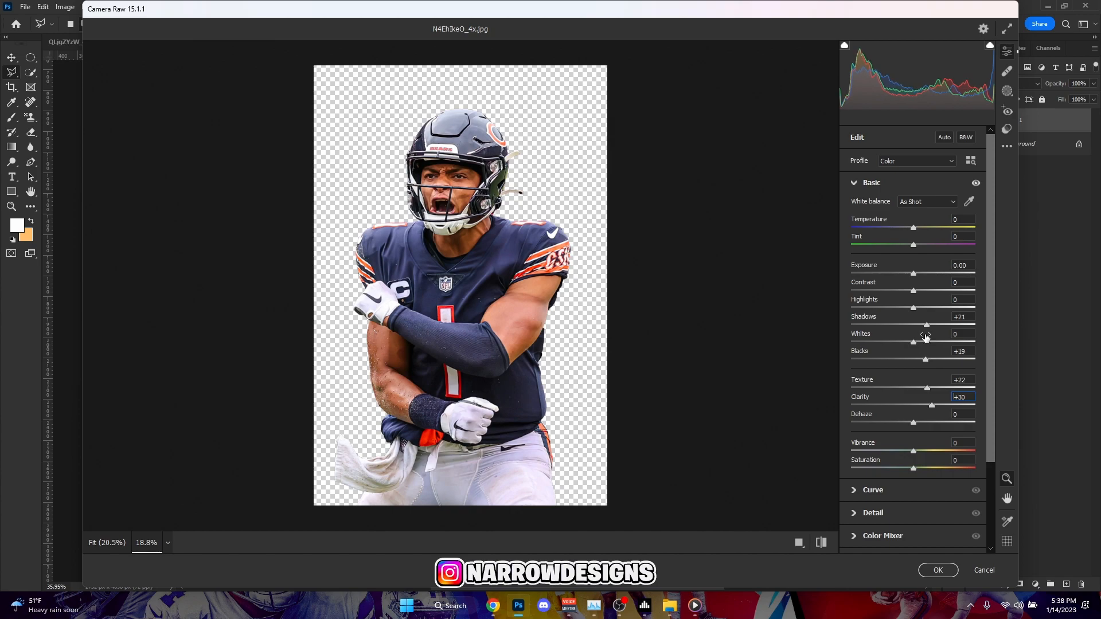
Set the cutout's Highlights to -15 and Contrast to +10.
{"action": "left_click", "coordinate": [912, 309]}
{"action": "left_click_drag", "start_coordinate": [913, 309], "coordinate": [918, 292]}
{"action": "left_click", "coordinate": [921, 291]}
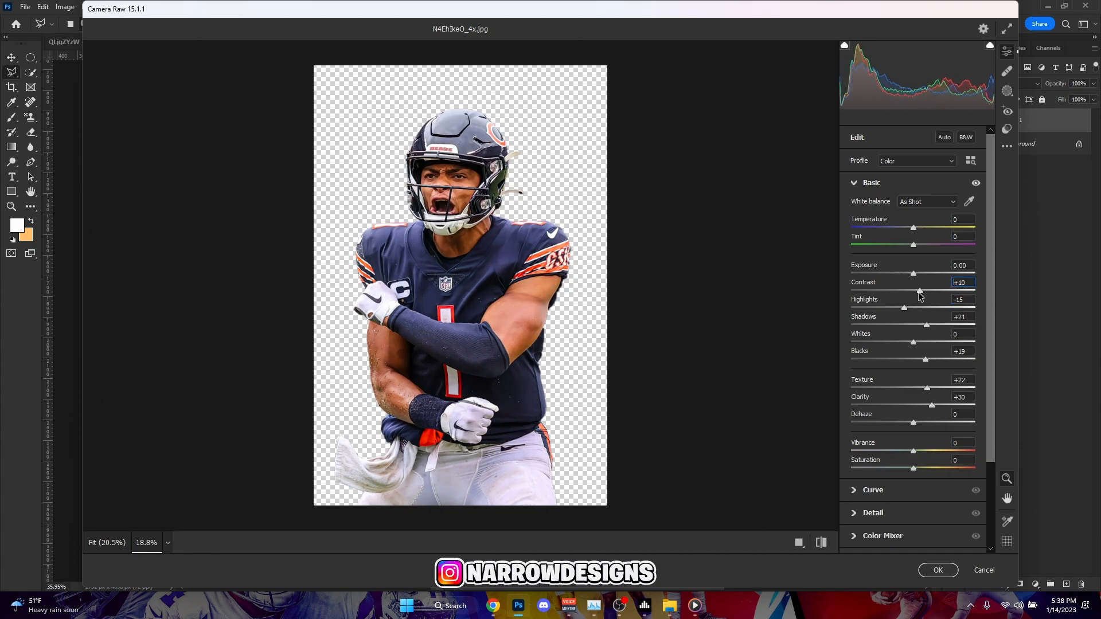
{"action": "scroll", "coordinate": [560, 373], "scroll_direction": "up", "scroll_amount": 1}
Set Color Noise Reduction to 100 in the Detail settings and compare the jersey with and without it.
{"action": "scroll", "coordinate": [849, 386], "scroll_direction": "down", "scroll_amount": 2}
{"action": "left_click", "coordinate": [864, 403]}
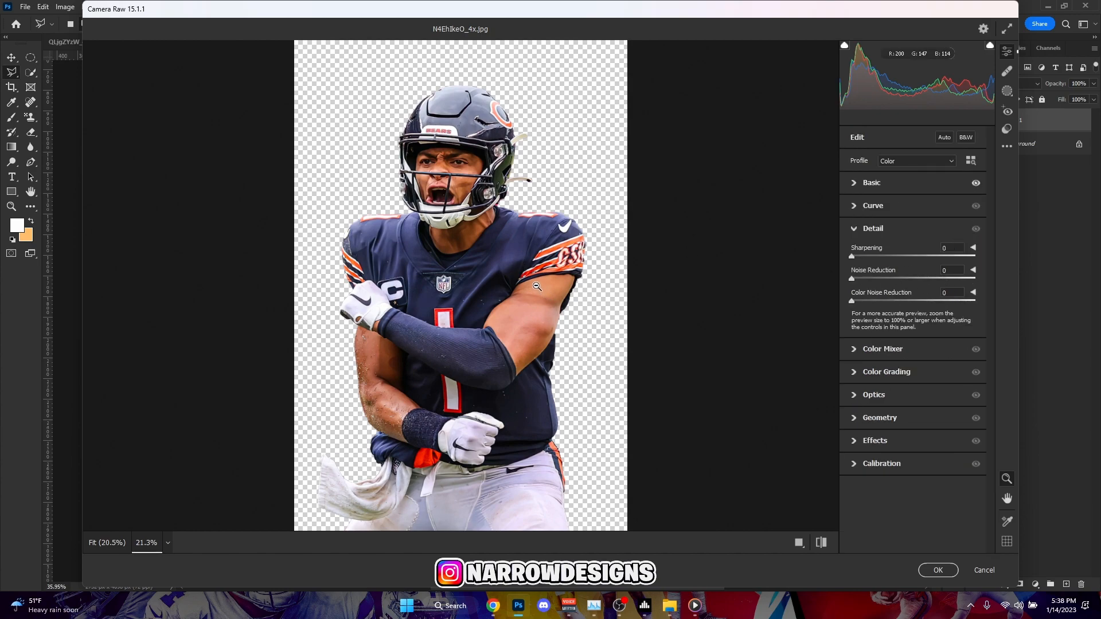
{"action": "left_click_drag", "start_coordinate": [852, 300], "coordinate": [1074, 304]}
{"action": "scroll", "coordinate": [550, 302], "scroll_direction": "up", "scroll_amount": 1}
{"action": "key", "text": "ctrl+z"}
{"action": "scroll", "coordinate": [504, 265], "scroll_direction": "up", "scroll_amount": 2}
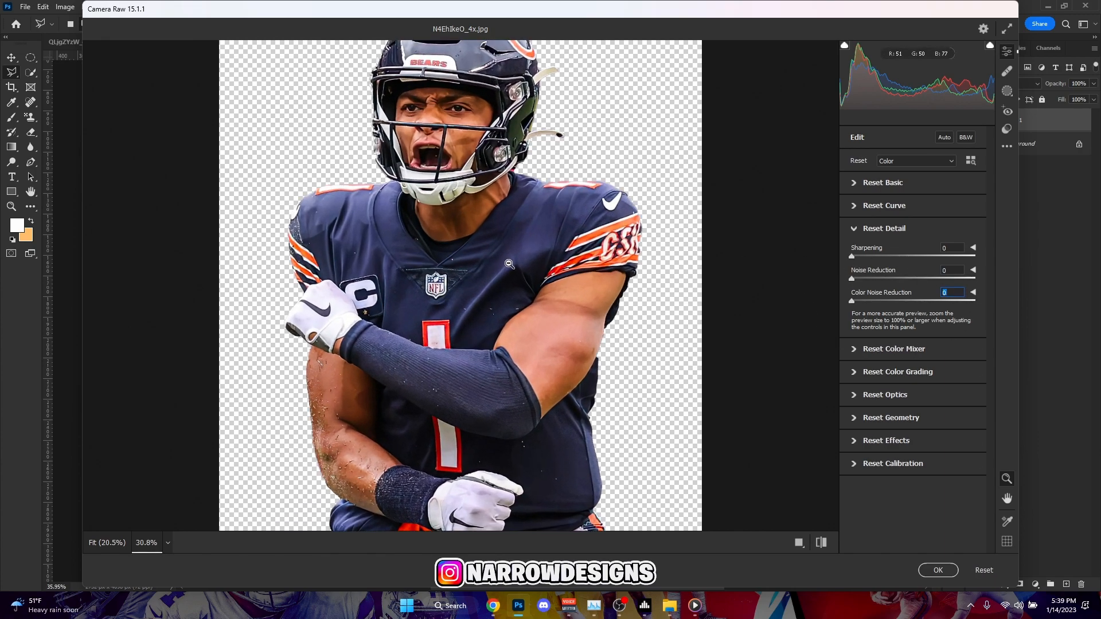
{"action": "left_click_drag", "start_coordinate": [869, 302], "coordinate": [1053, 315]}
{"action": "scroll", "coordinate": [471, 283], "scroll_direction": "up", "scroll_amount": 2}
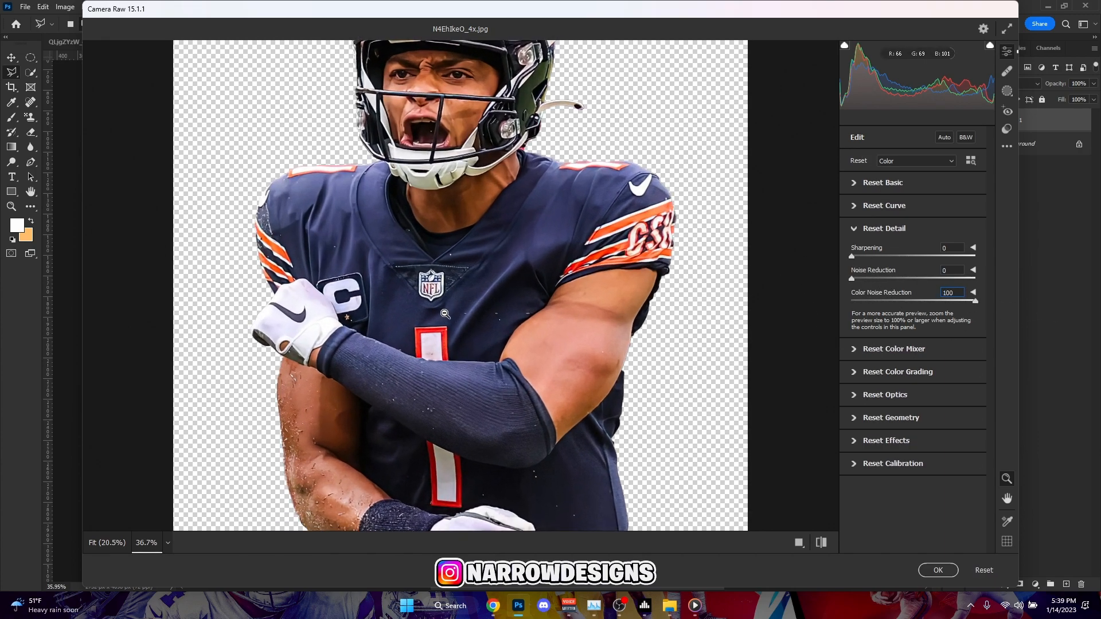
{"action": "scroll", "coordinate": [471, 283], "scroll_direction": "up", "scroll_amount": 2}
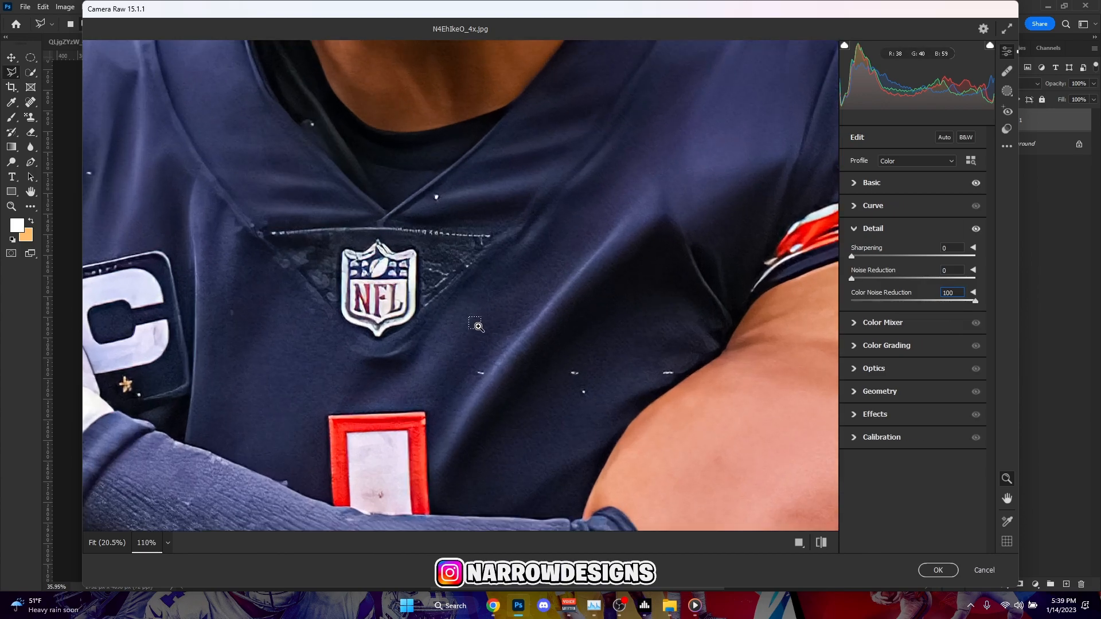
{"action": "key", "text": "ctrl+z"}
{"action": "scroll", "coordinate": [494, 321], "scroll_direction": "up", "scroll_amount": 2}
{"action": "key", "text": "ctrl+shift+z"}
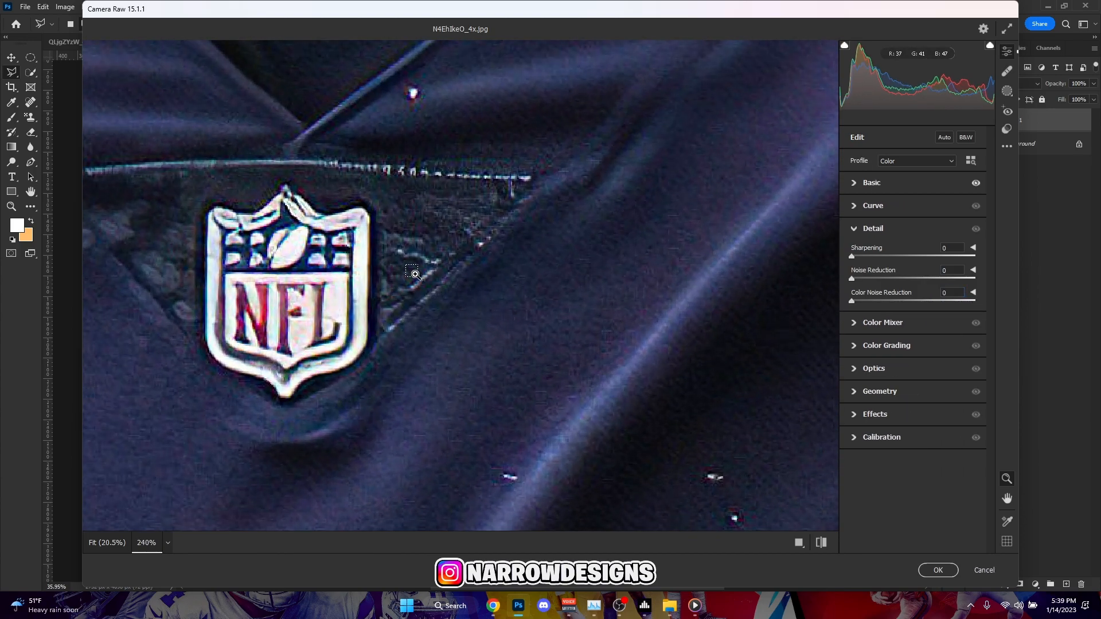
{"action": "left_click", "coordinate": [411, 310], "text": "alt"}
Set Sharpening to 31, apply the Camera Raw adjustments to the cutout layer and check the result on the canvas.
{"action": "scroll", "coordinate": [411, 310], "scroll_direction": "down", "scroll_amount": 5}
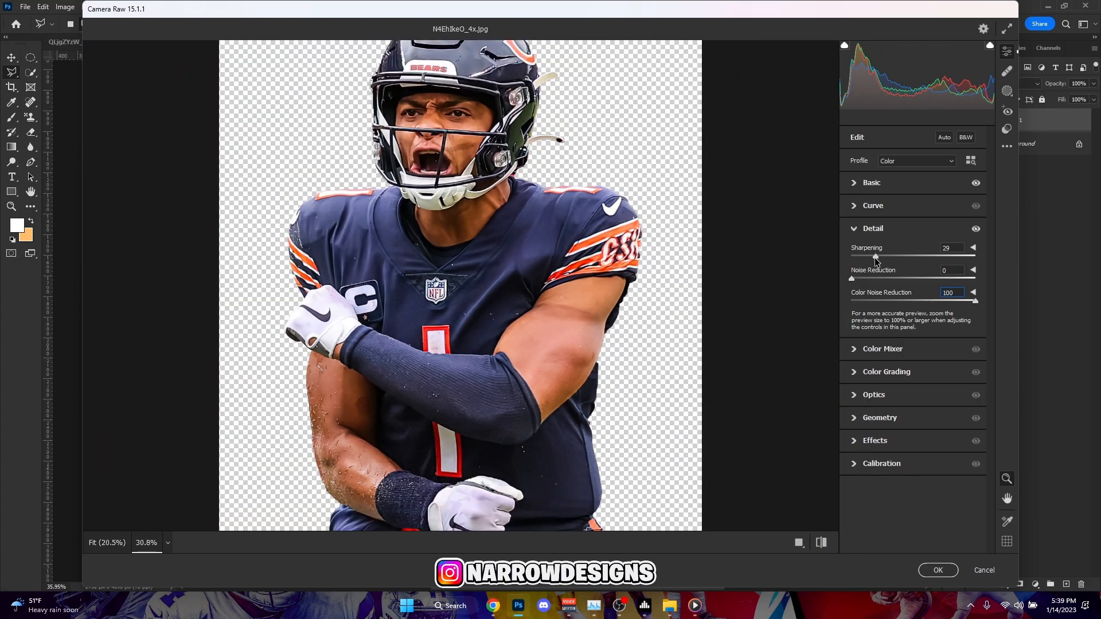
{"action": "left_click_drag", "start_coordinate": [876, 261], "coordinate": [877, 260]}
{"action": "scroll", "coordinate": [599, 341], "scroll_direction": "down", "scroll_amount": 3}
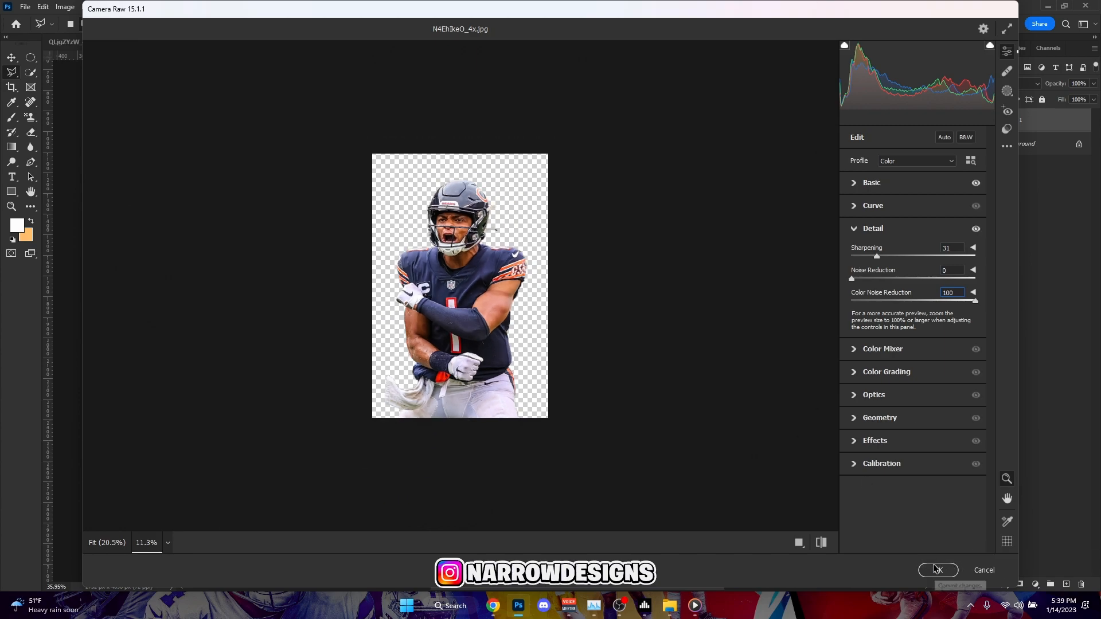
{"action": "left_click", "coordinate": [937, 569]}
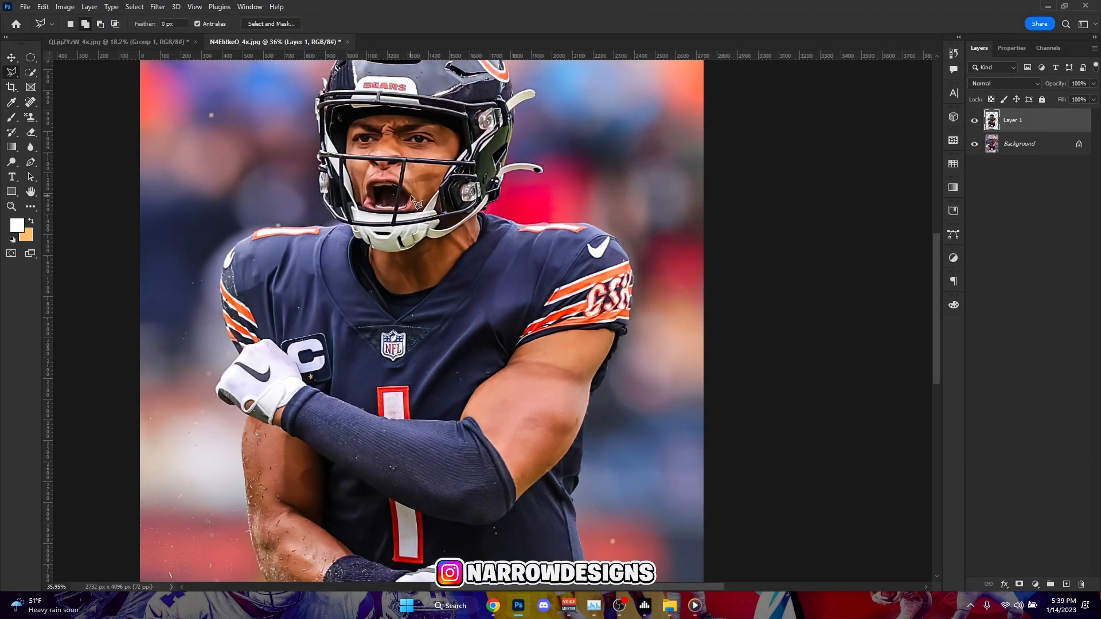
{"action": "scroll", "coordinate": [411, 195], "scroll_direction": "down", "scroll_amount": 3}
{"action": "scroll", "coordinate": [476, 193], "scroll_direction": "up", "scroll_amount": 6}
{"action": "scroll", "coordinate": [476, 194], "scroll_direction": "down", "scroll_amount": 10}
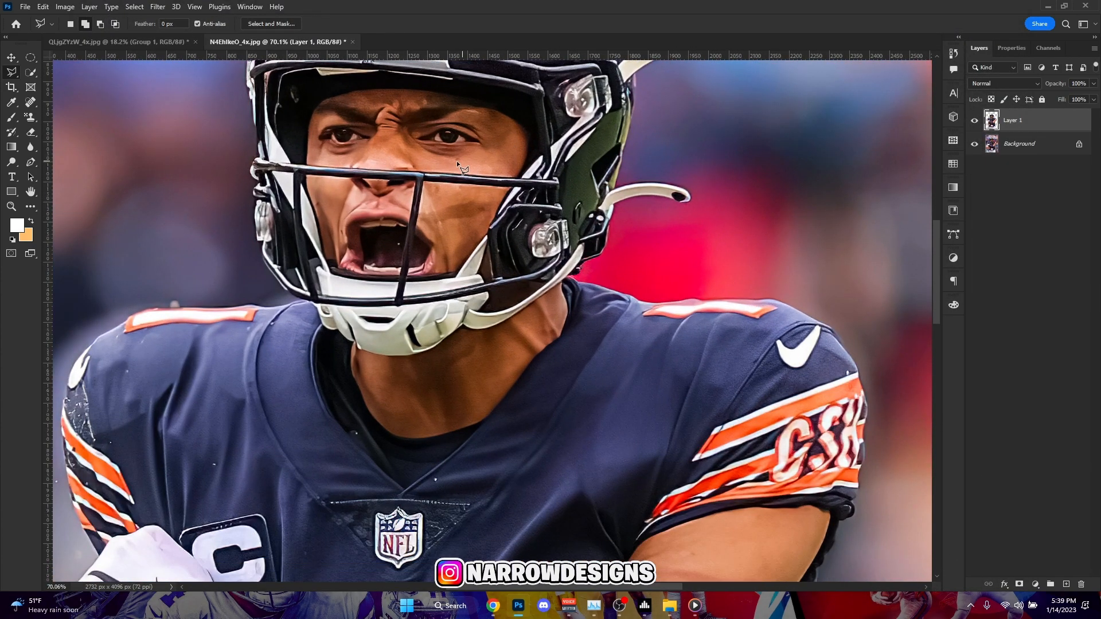
Rename the cutout layer "Subject" and duplicate it.
{"action": "scroll", "coordinate": [404, 208], "scroll_direction": "up", "scroll_amount": 10}
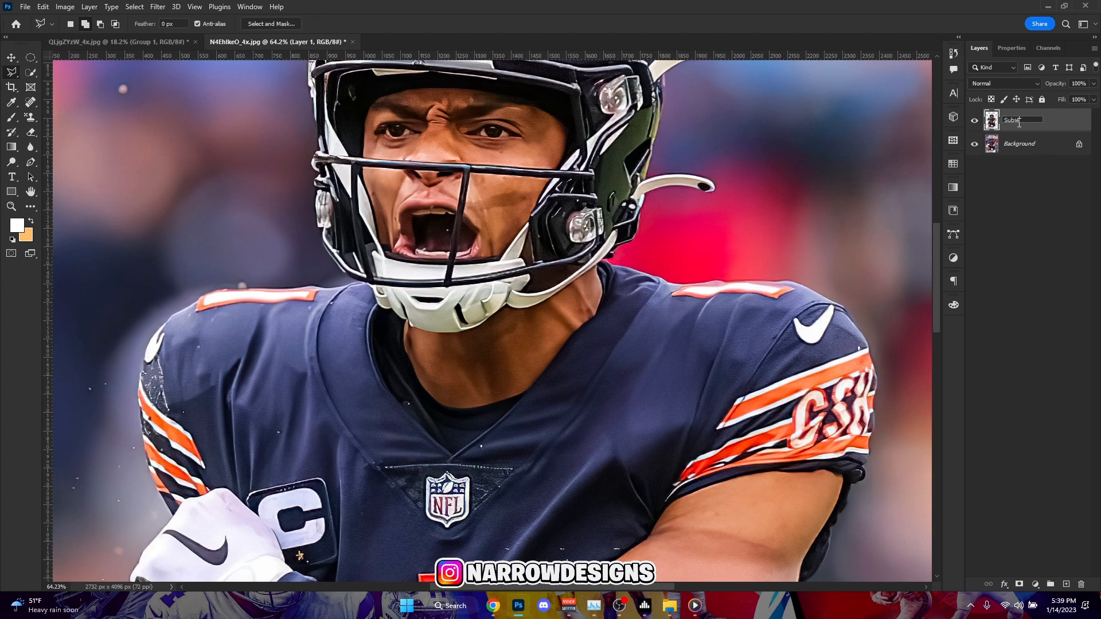
{"action": "key", "text": "Return"}
{"action": "key", "text": "ctrl+j"}
Clip the duplicate layer to the Subject layer and rename it "High Sharpen".
{"action": "right_click", "coordinate": [1024, 126]}
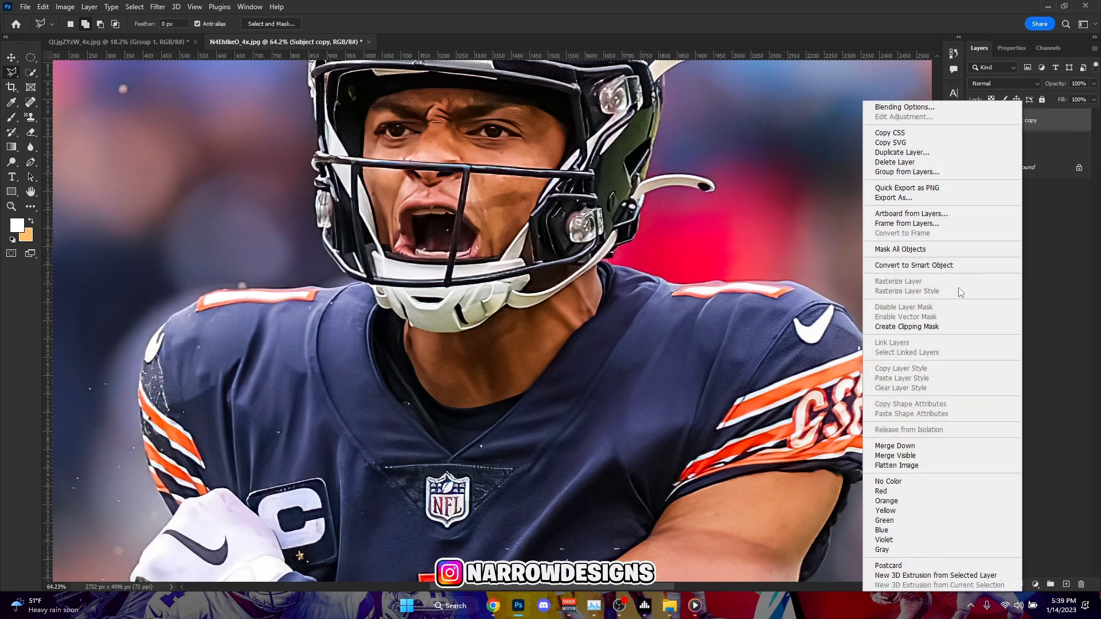
{"action": "left_click", "coordinate": [929, 325]}
{"action": "double_click", "coordinate": [1037, 121]}
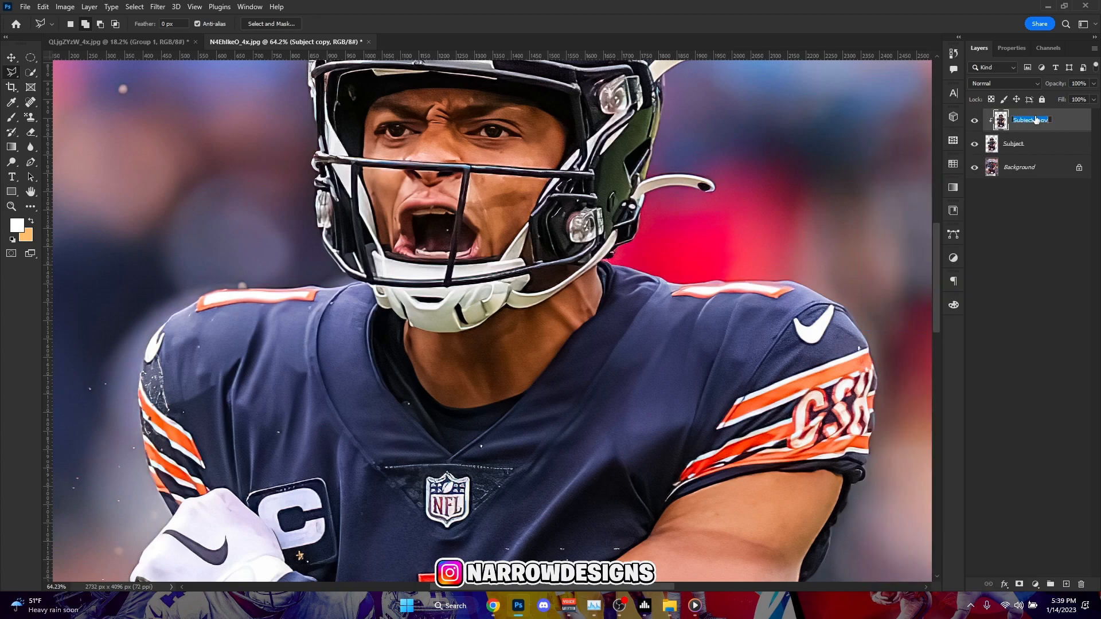
{"action": "type", "text": "High Sharpen"}
{"action": "key", "text": "Return"}
{"action": "left_click", "coordinate": [151, 7]}
{"action": "left_click", "coordinate": [1031, 124]}
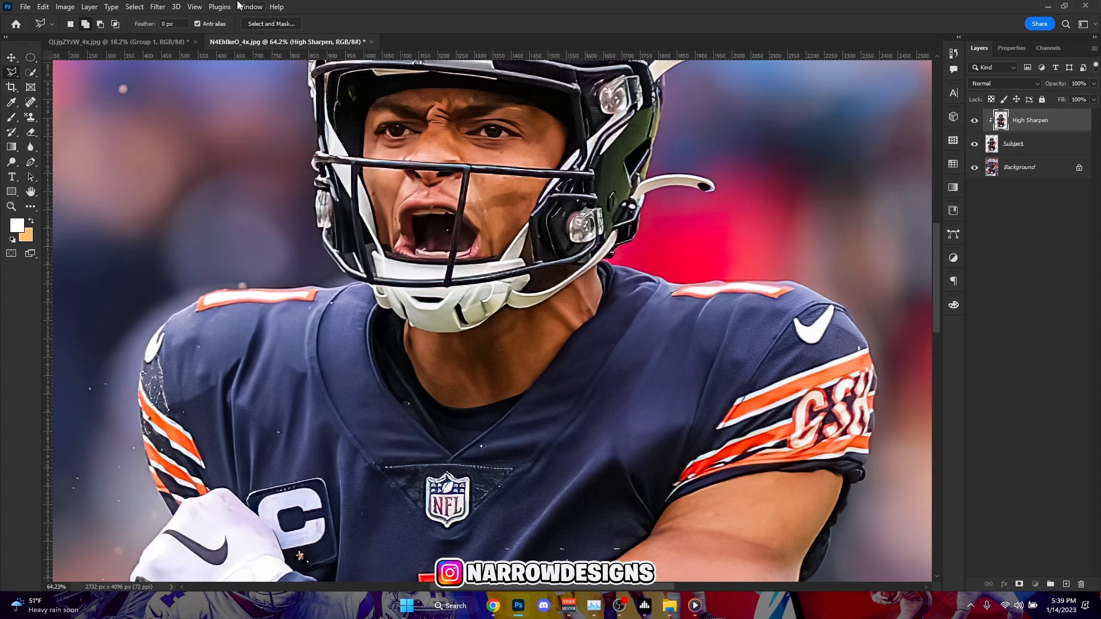
{"action": "scroll", "coordinate": [459, 279], "scroll_direction": "up", "scroll_amount": 2}
{"action": "left_click", "coordinate": [161, 7]}
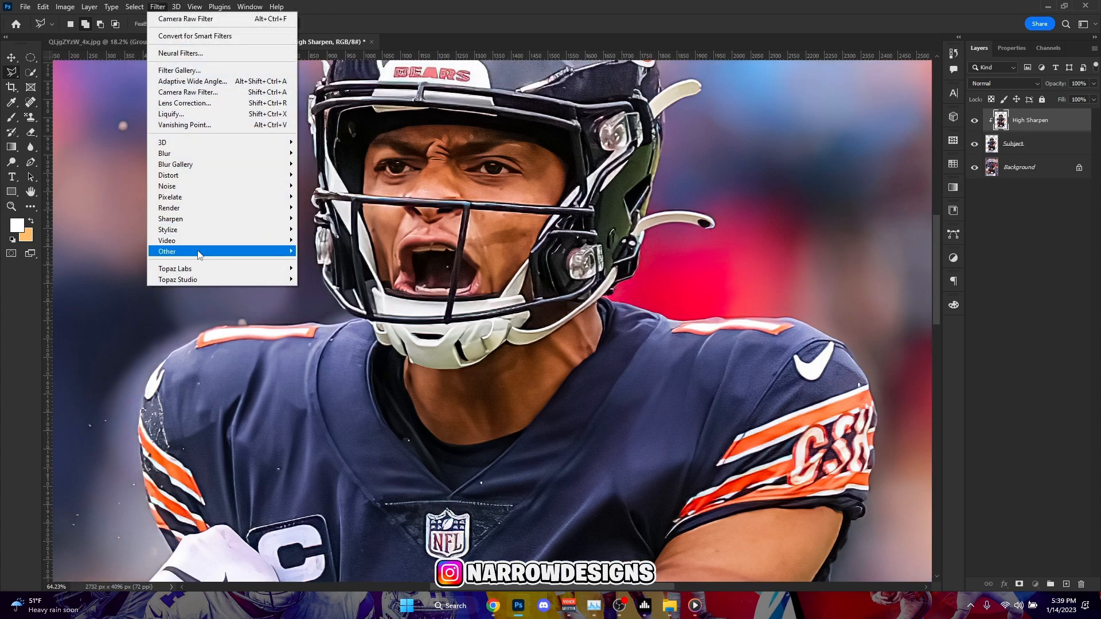
{"action": "mouse_move", "coordinate": [201, 252]}
{"action": "left_click", "coordinate": [313, 294]}
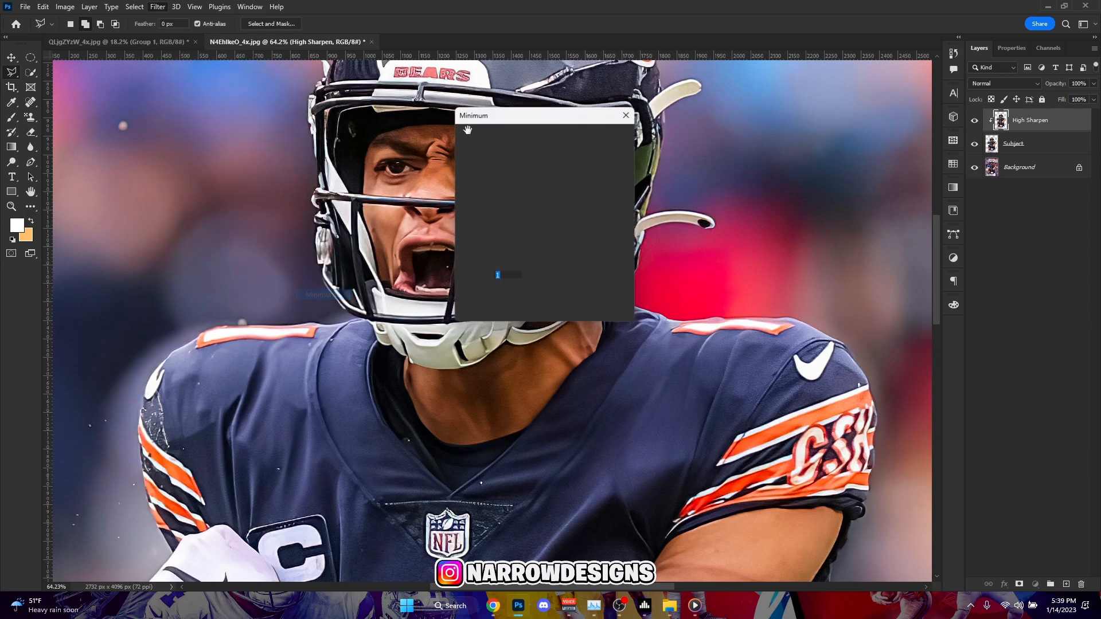
{"action": "left_click", "coordinate": [603, 155]}
{"action": "key", "text": "l"}
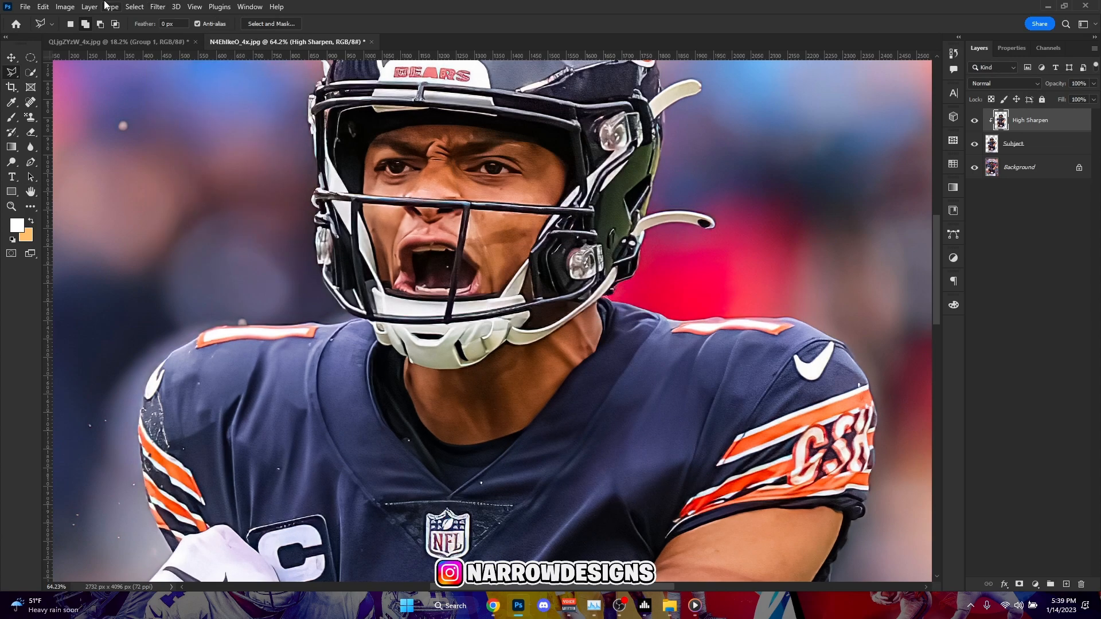
Apply a High Pass filter with a 2.0-pixel radius to the High Sharpen layer.
{"action": "left_click", "coordinate": [156, 7]}
{"action": "mouse_move", "coordinate": [217, 257]}
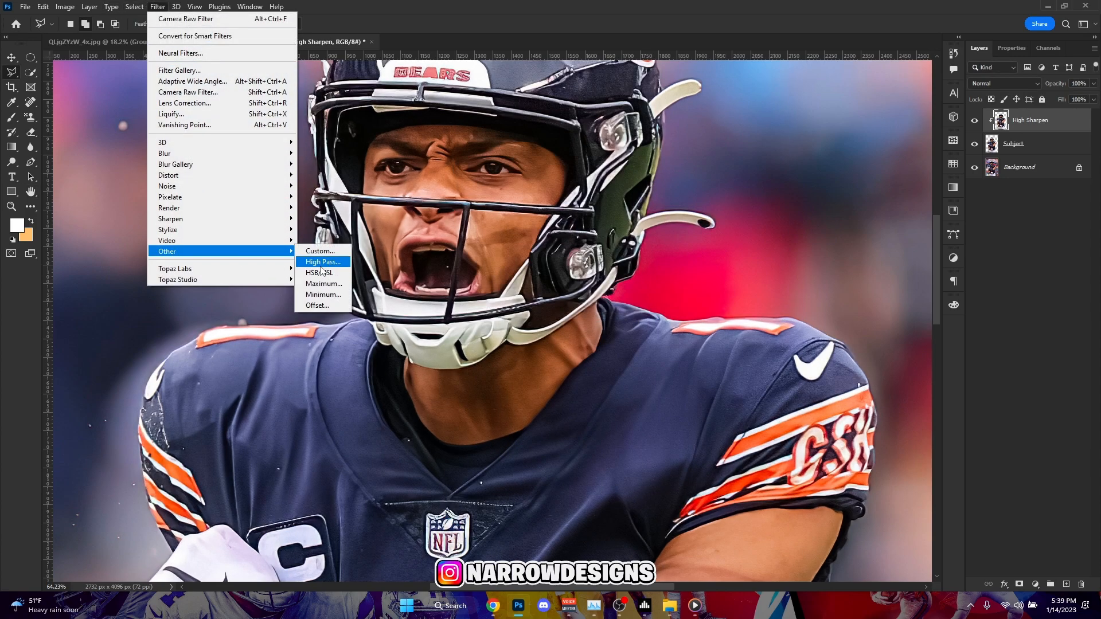
{"action": "left_click", "coordinate": [350, 260]}
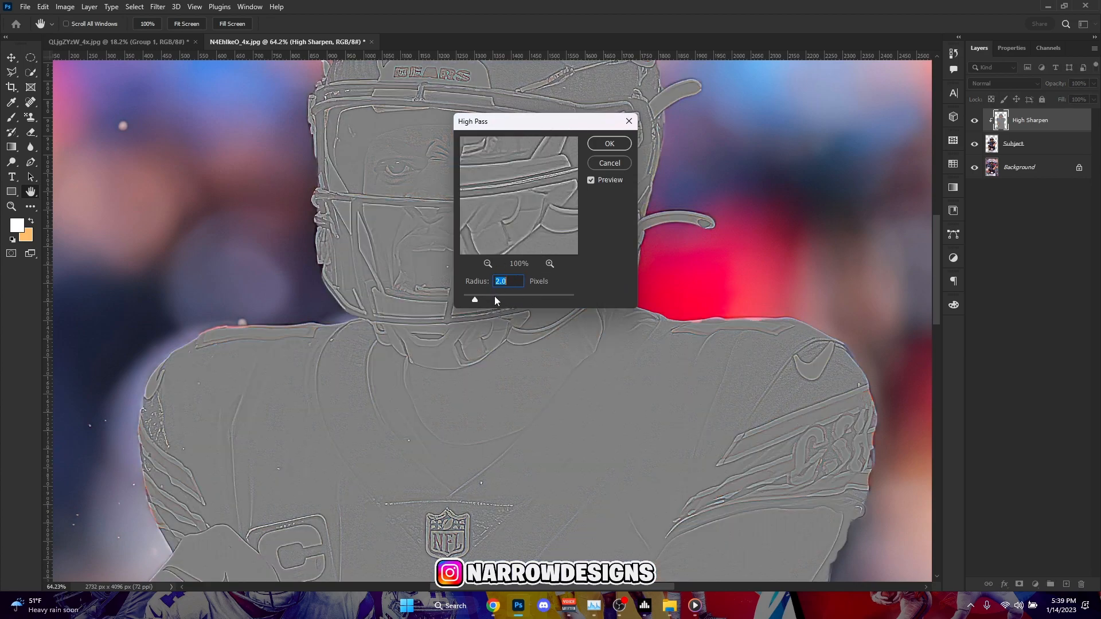
{"action": "left_click", "coordinate": [608, 144]}
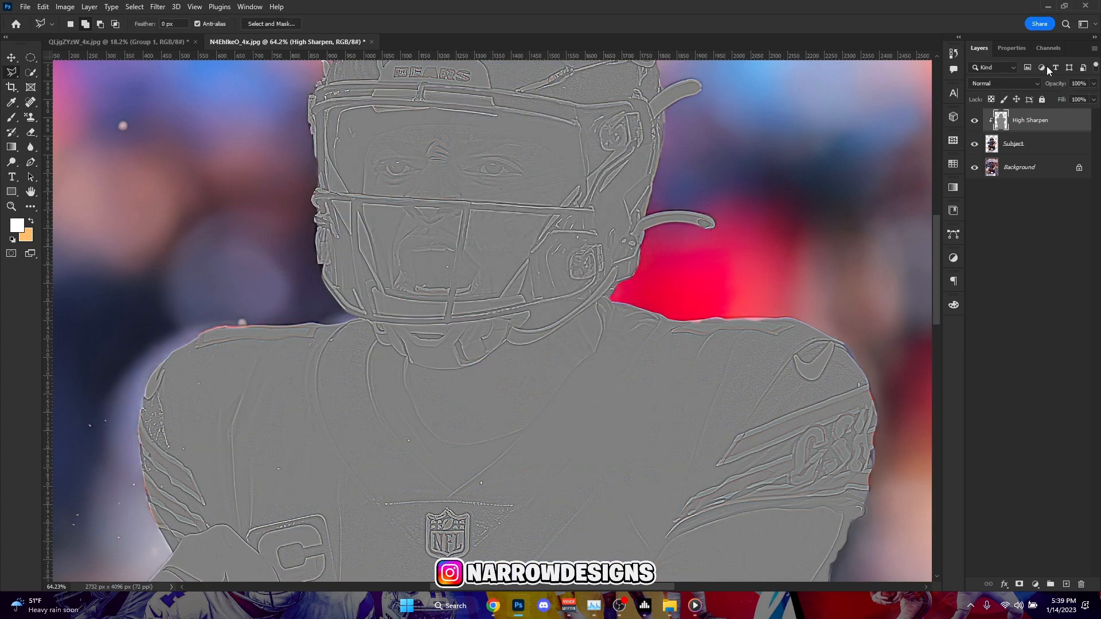
Set the High Sharpen layer's blend mode to Linear Light and compare the player with the layer hidden and shown.
{"action": "left_click", "coordinate": [1018, 84]}
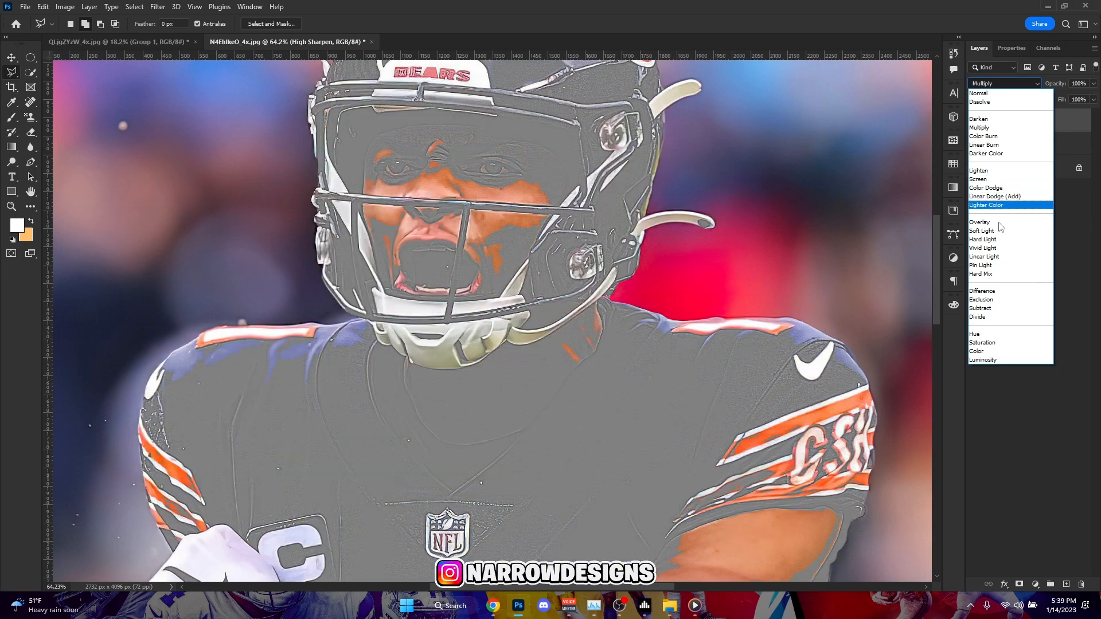
{"action": "left_click", "coordinate": [997, 257]}
{"action": "scroll", "coordinate": [419, 218], "scroll_direction": "down", "scroll_amount": 8}
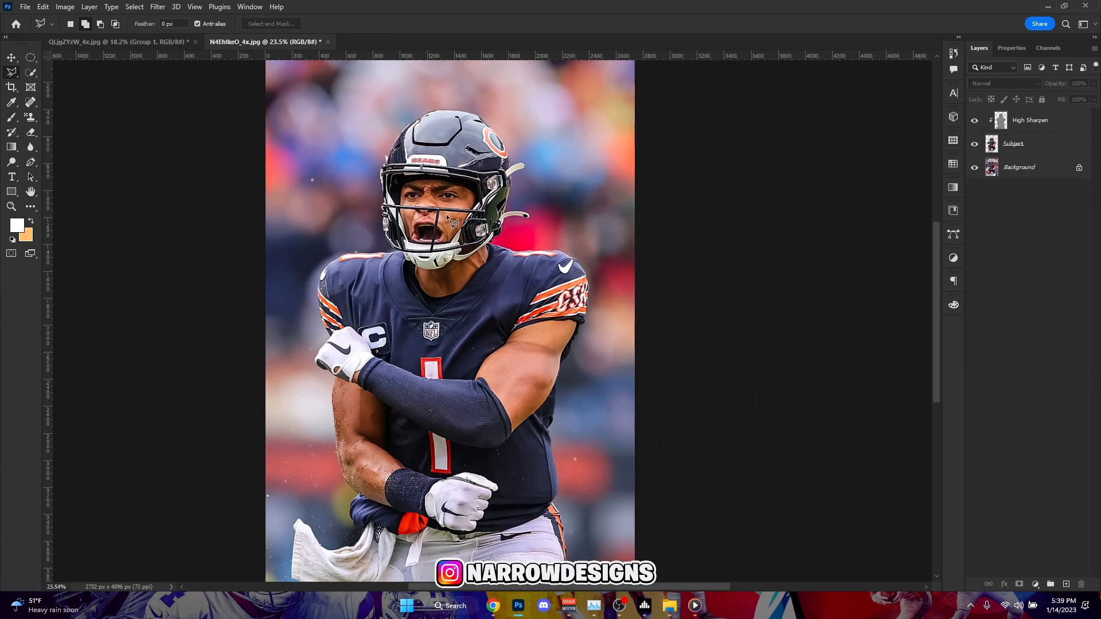
{"action": "scroll", "coordinate": [429, 231], "scroll_direction": "up", "scroll_amount": 8}
{"action": "left_click", "coordinate": [974, 120]}
{"action": "left_click", "coordinate": [973, 121]}
Reduce the High Sharpen layer's opacity to about 76% and check the player close up and from afar.
{"action": "left_click", "coordinate": [1039, 125]}
{"action": "left_click", "coordinate": [1093, 83]}
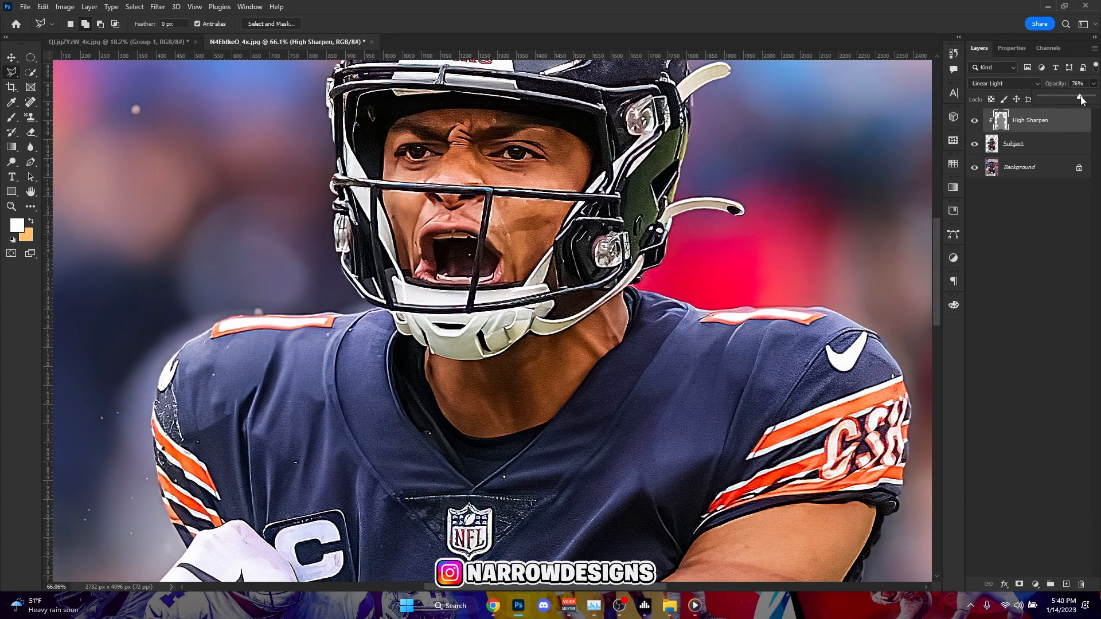
{"action": "left_click", "coordinate": [1040, 277]}
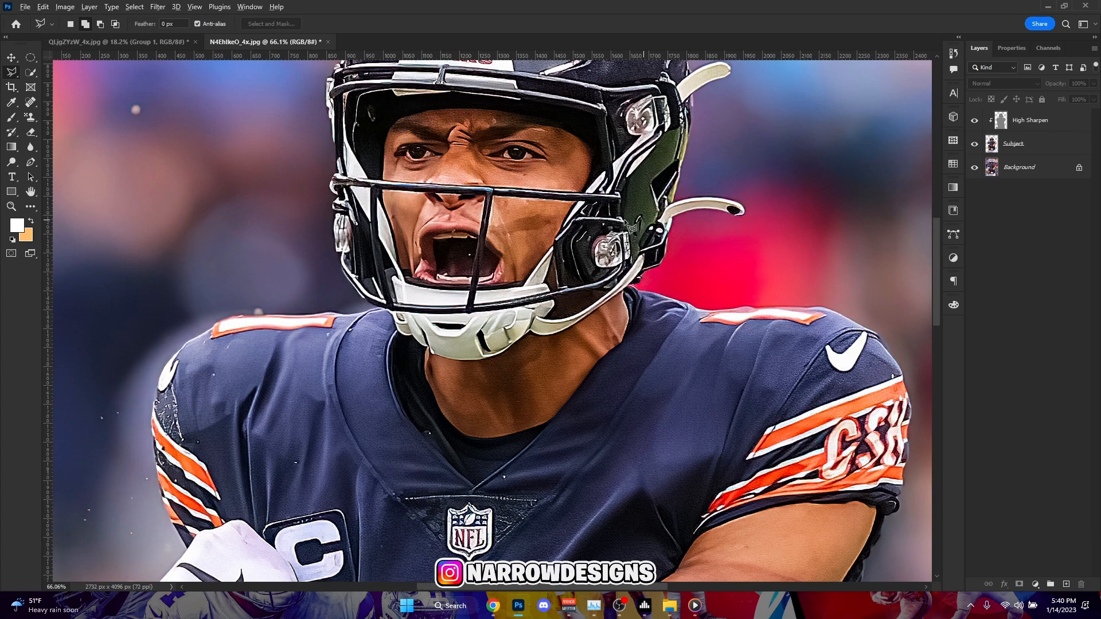
{"action": "scroll", "coordinate": [559, 181], "scroll_direction": "down", "scroll_amount": 9}
{"action": "scroll", "coordinate": [520, 186], "scroll_direction": "up", "scroll_amount": 4}
{"action": "scroll", "coordinate": [549, 195], "scroll_direction": "up", "scroll_amount": 5}
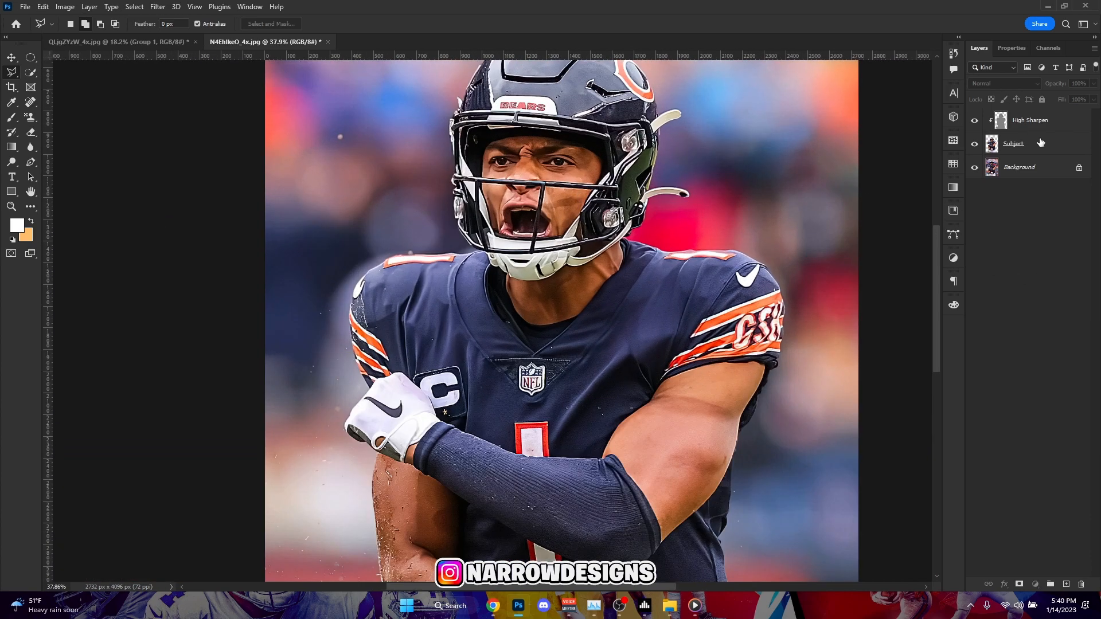
Apply a filter from the Sharpen group to the Subject layer, inspect the player at different magnifications and reselect the layer.
{"action": "left_click", "coordinate": [157, 6]}
{"action": "left_click", "coordinate": [1032, 150]}
{"action": "left_click", "coordinate": [163, 7]}
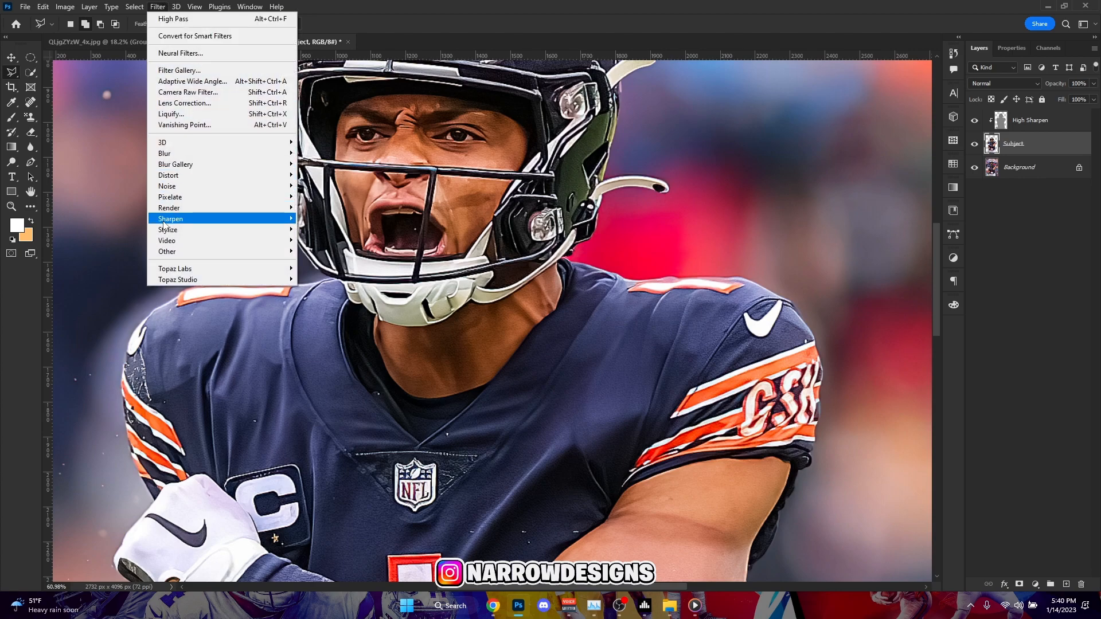
{"action": "mouse_move", "coordinate": [175, 221]}
{"action": "left_click", "coordinate": [342, 240]}
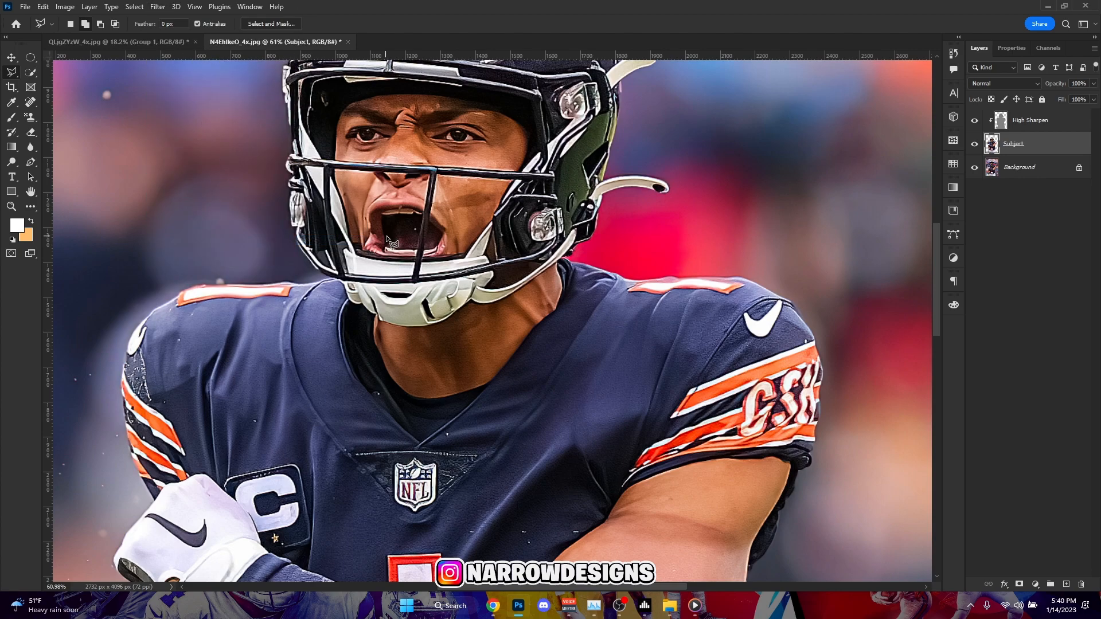
{"action": "scroll", "coordinate": [543, 284], "scroll_direction": "down", "scroll_amount": 7}
{"action": "scroll", "coordinate": [525, 295], "scroll_direction": "up", "scroll_amount": 5}
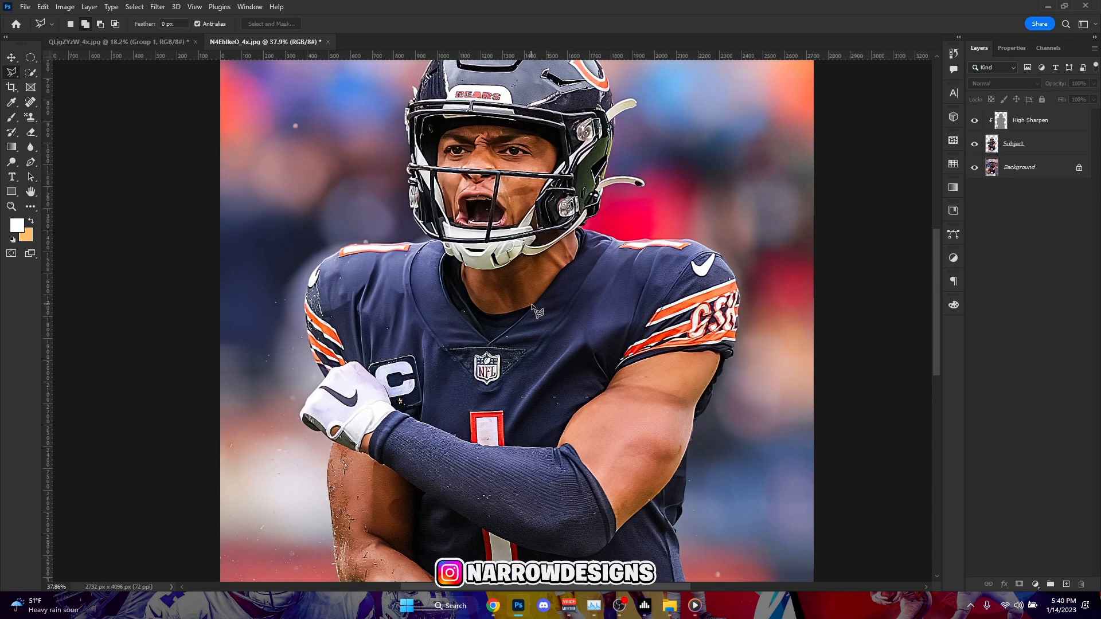
{"action": "scroll", "coordinate": [516, 286], "scroll_direction": "down", "scroll_amount": 4}
{"action": "scroll", "coordinate": [507, 281], "scroll_direction": "up", "scroll_amount": 2}
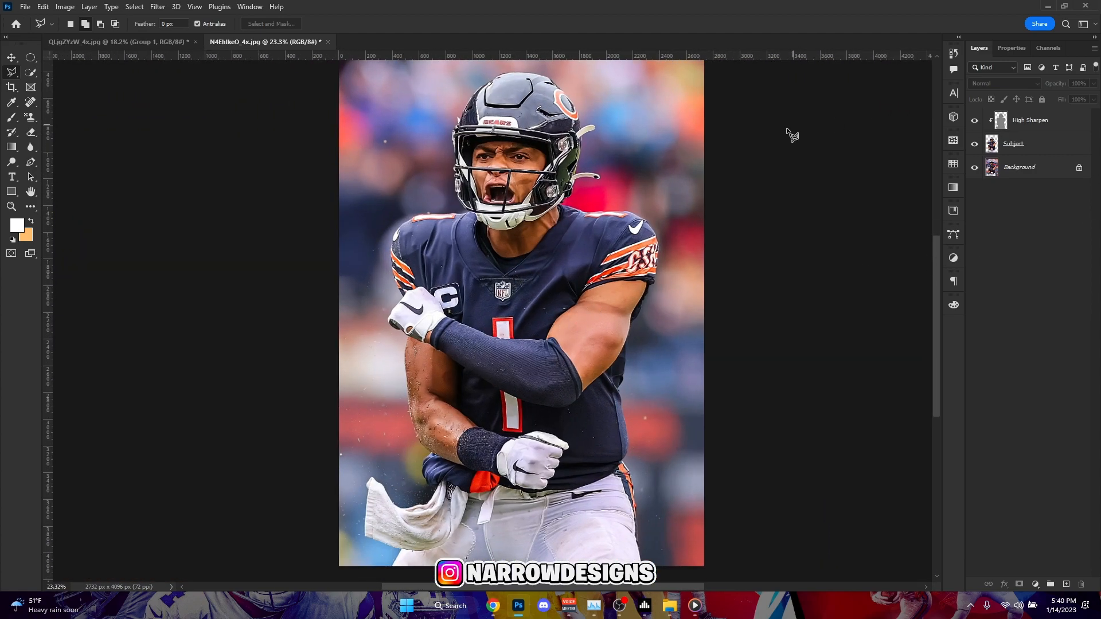
{"action": "left_click", "coordinate": [1016, 154]}
{"action": "left_click", "coordinate": [1034, 583]}
{"action": "left_click", "coordinate": [1053, 431]}
{"action": "key", "text": "Delete"}
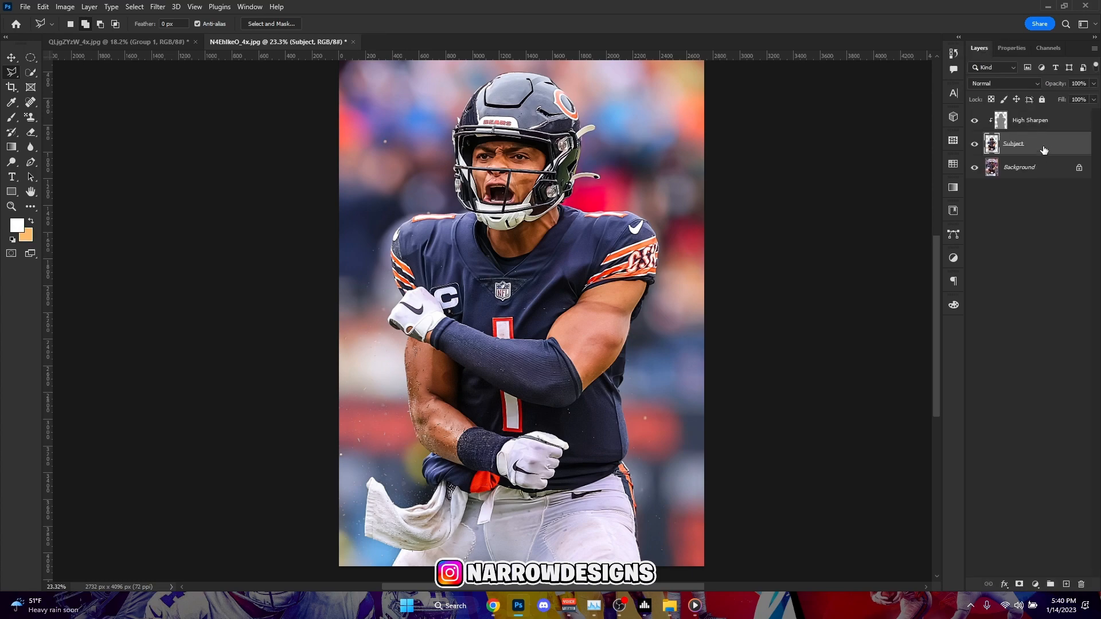
Add a Brightness/Contrast adjustment directly above the Subject layer with Brightness -40 and Contrast 33.
{"action": "left_click", "coordinate": [1036, 584]}
{"action": "left_click", "coordinate": [1054, 413]}
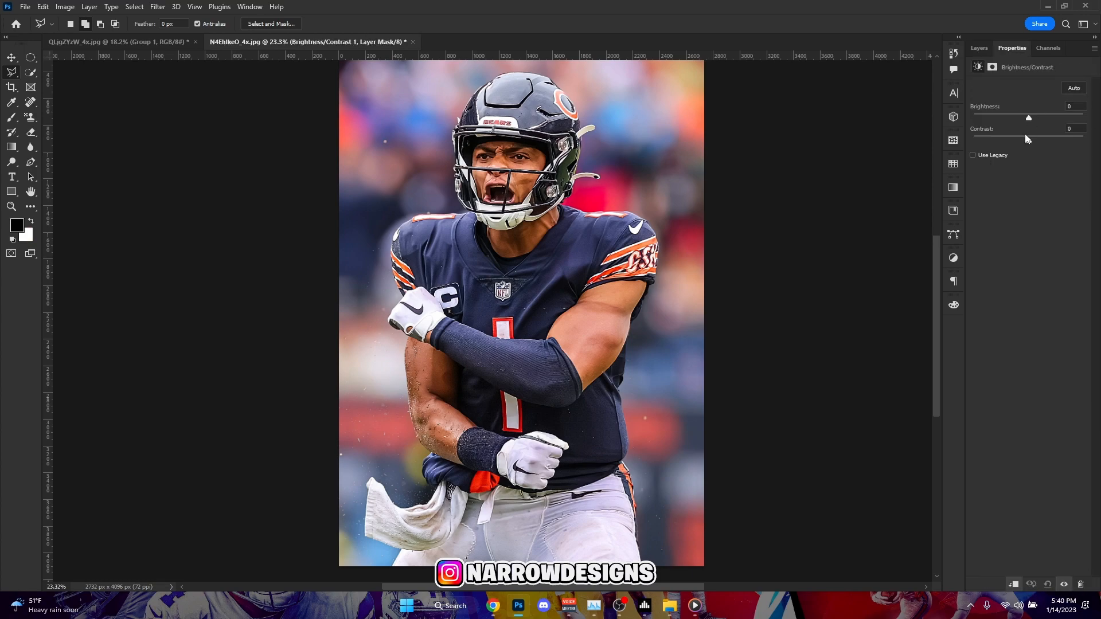
{"action": "left_click", "coordinate": [1013, 117]}
{"action": "left_click_drag", "start_coordinate": [1015, 120], "coordinate": [1012, 120]}
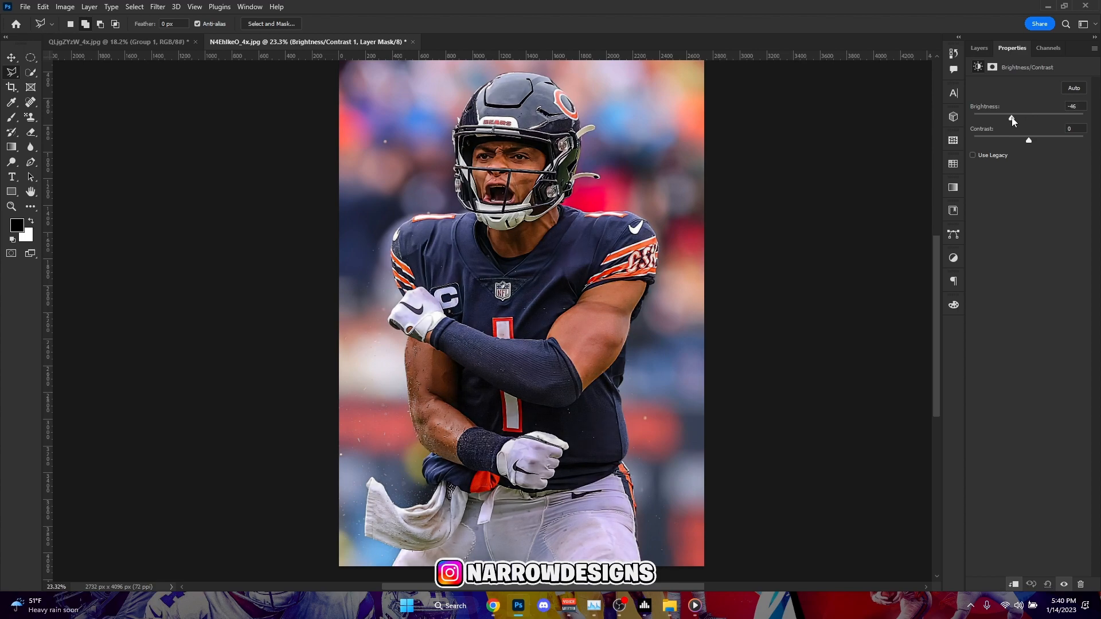
{"action": "left_click", "coordinate": [1053, 139]}
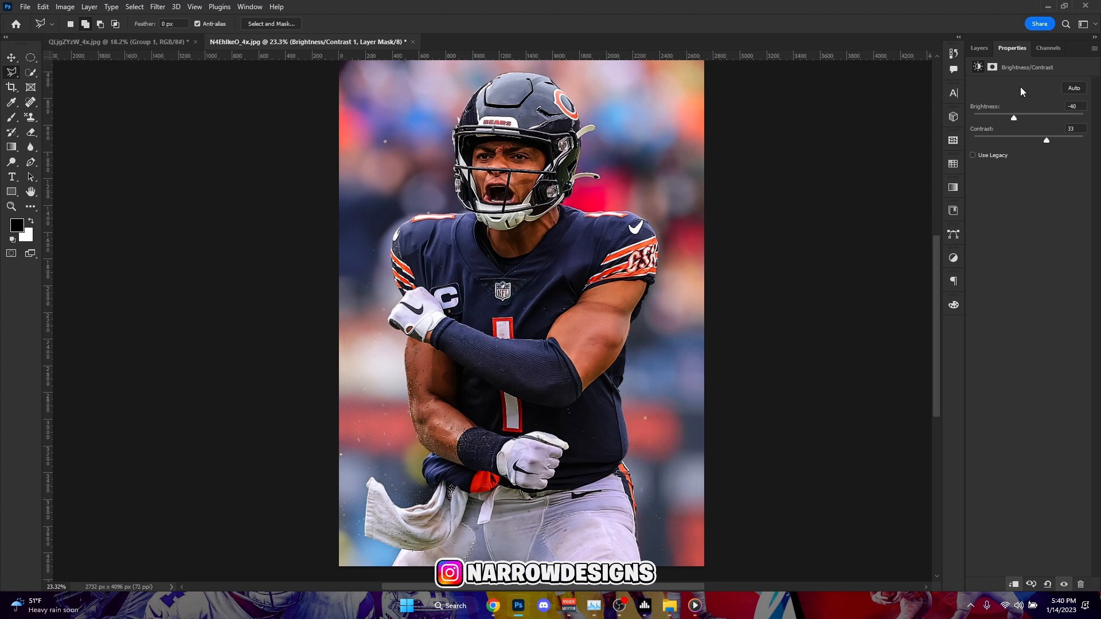
{"action": "left_click", "coordinate": [980, 49]}
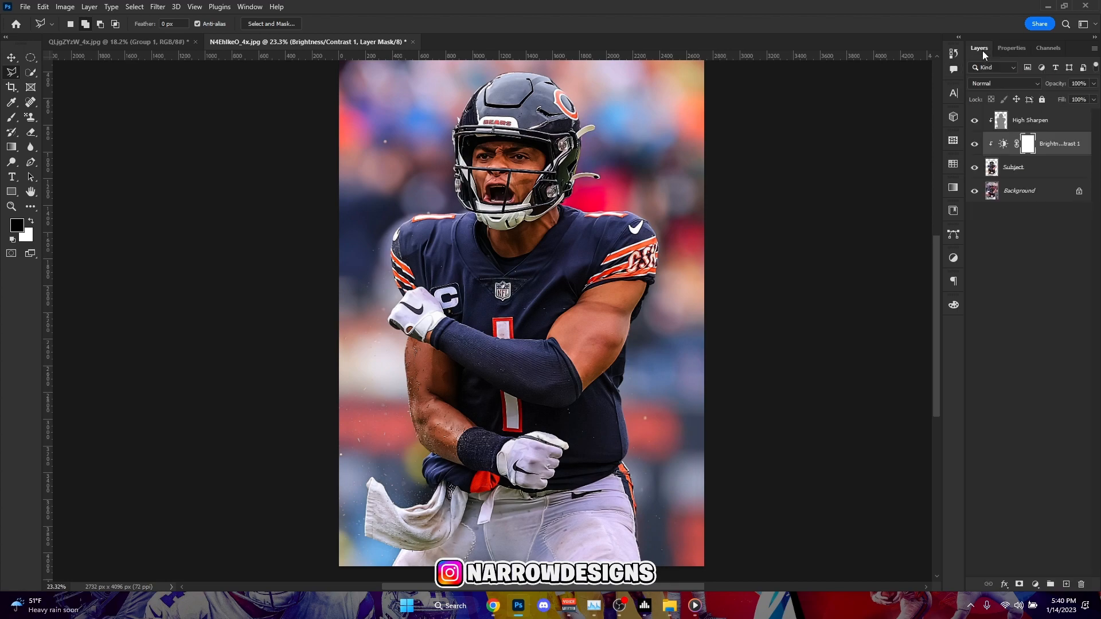
Invert the Brightness/Contrast mask to black and ready the Brush tool with white as the foreground color.
{"action": "key", "text": "ctrl+i"}
{"action": "scroll", "coordinate": [63, 125], "scroll_direction": "up", "scroll_amount": 2}
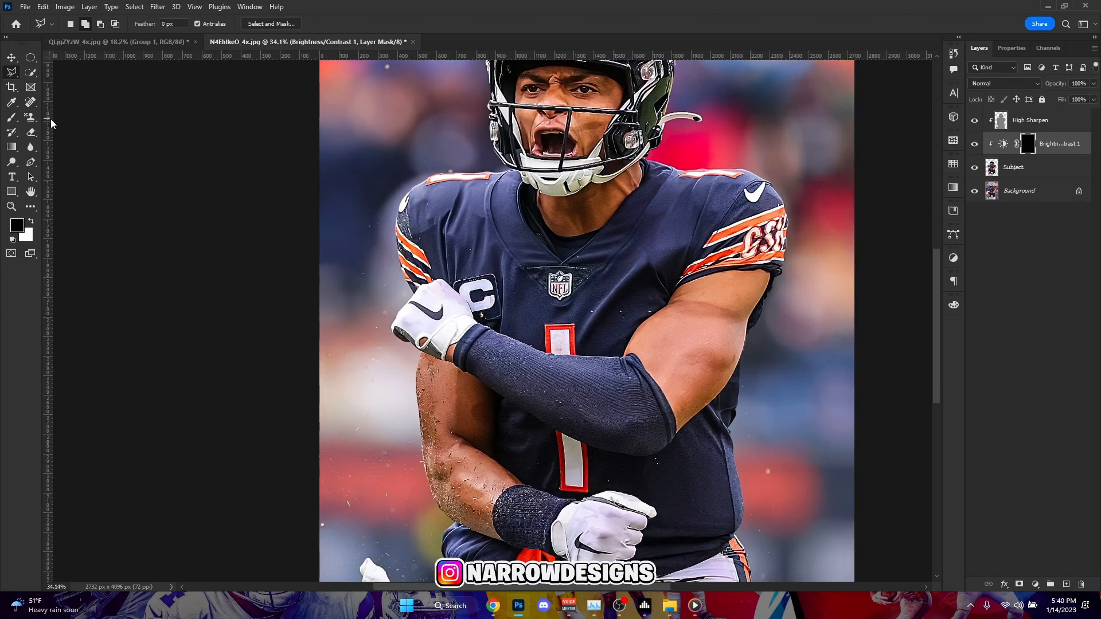
{"action": "left_click", "coordinate": [8, 117]}
{"action": "key", "text": "x"}
{"action": "scroll", "coordinate": [412, 223], "scroll_direction": "down", "scroll_amount": 3}
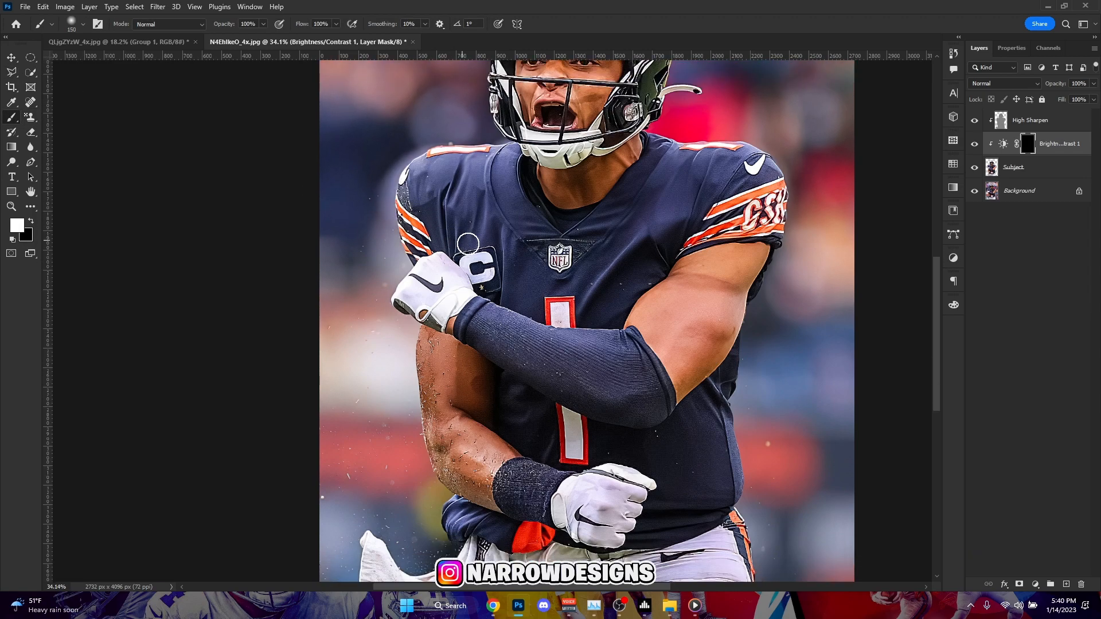
Set the brush flow to 28% and enlarge the brush to 600 px.
{"action": "scroll", "coordinate": [410, 207], "scroll_direction": "up", "scroll_amount": 1}
{"action": "key", "text": "bracketright"}
{"action": "key", "text": "bracketright"}
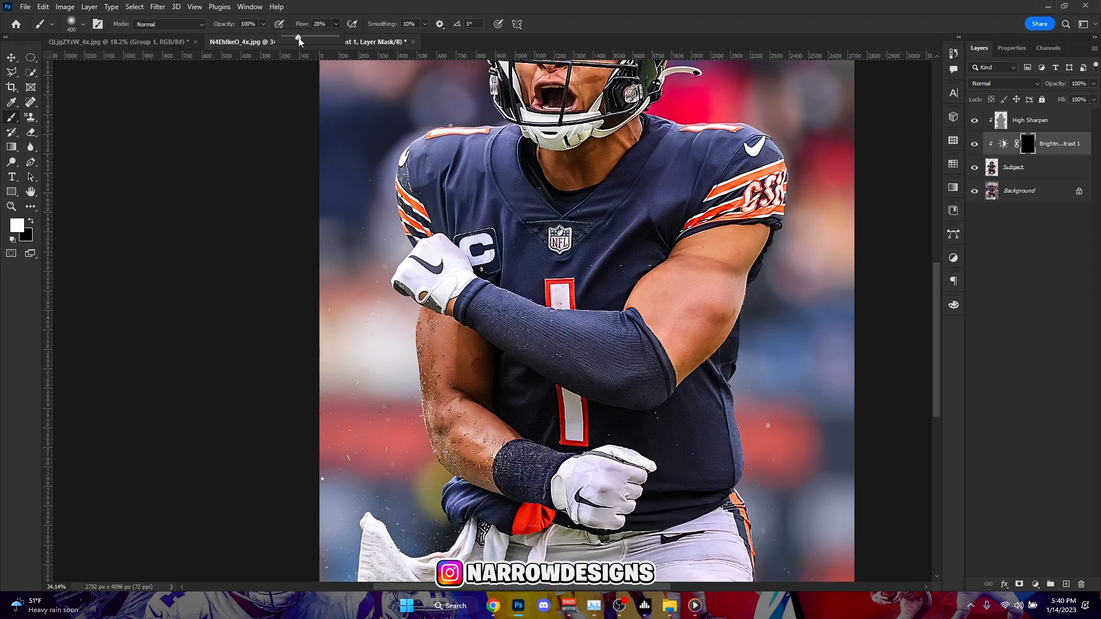
{"action": "scroll", "coordinate": [301, 274], "scroll_direction": "down", "scroll_amount": 2}
{"action": "key", "text": "bracketright"}
{"action": "key", "text": "bracketright"}
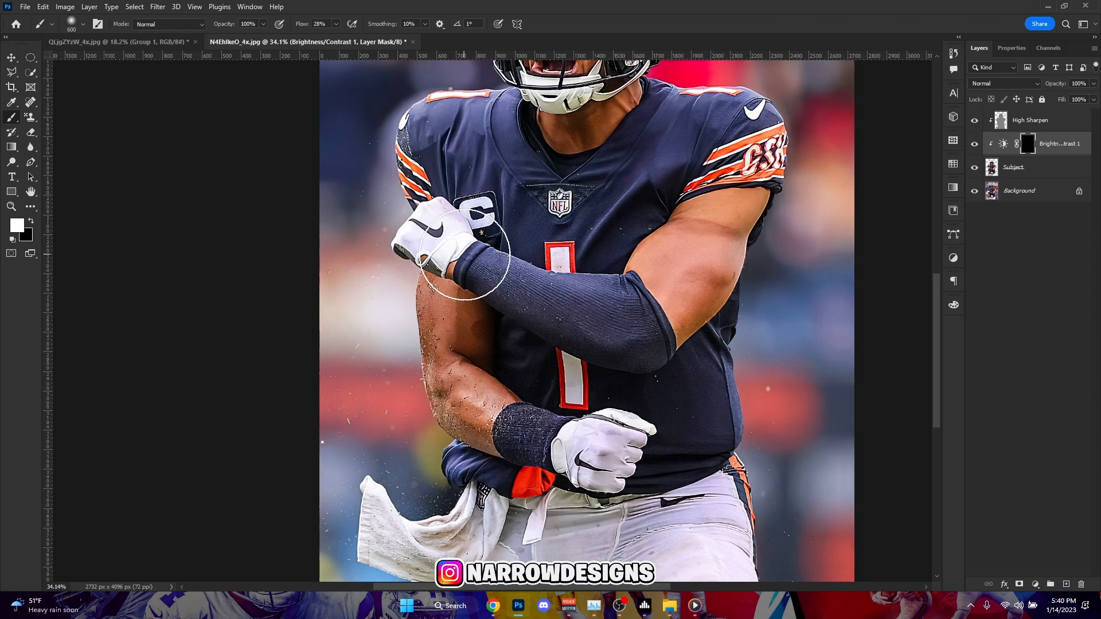
{"action": "key", "text": "bracketright"}
{"action": "key", "text": "bracketleft"}
{"action": "key", "text": "bracketright"}
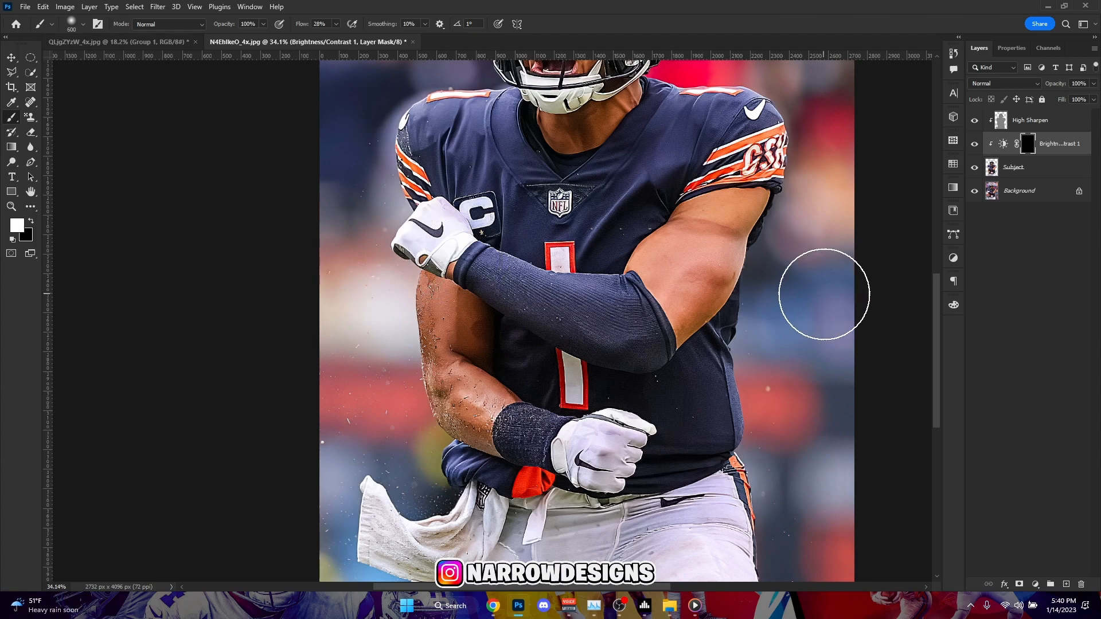
Paint the darkening into the Brightness/Contrast mask along the player's sleeved forearm and check it on the whole photo.
{"action": "scroll", "coordinate": [740, 318], "scroll_direction": "up", "scroll_amount": 1}
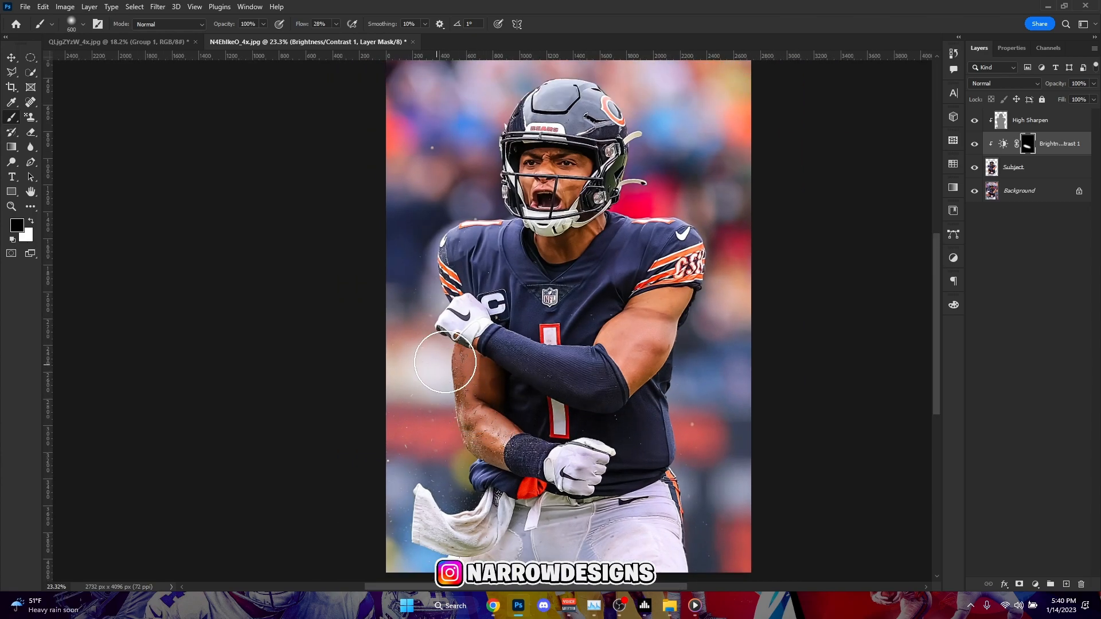
{"action": "scroll", "coordinate": [451, 367], "scroll_direction": "down", "scroll_amount": 5}
{"action": "key", "text": "x"}
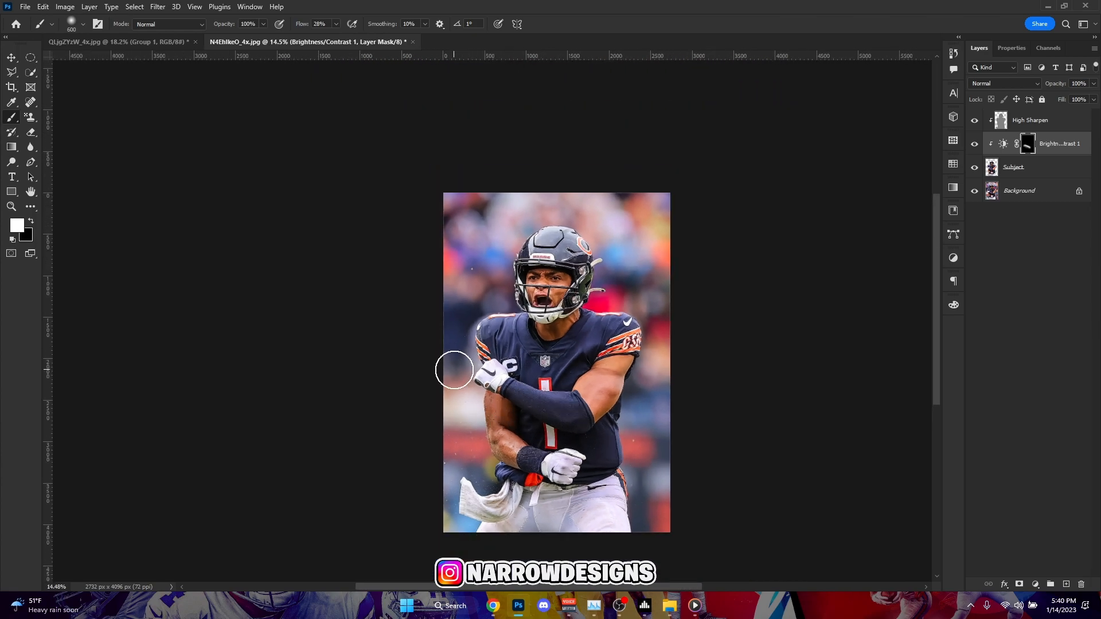
{"action": "scroll", "coordinate": [609, 434], "scroll_direction": "up", "scroll_amount": 5}
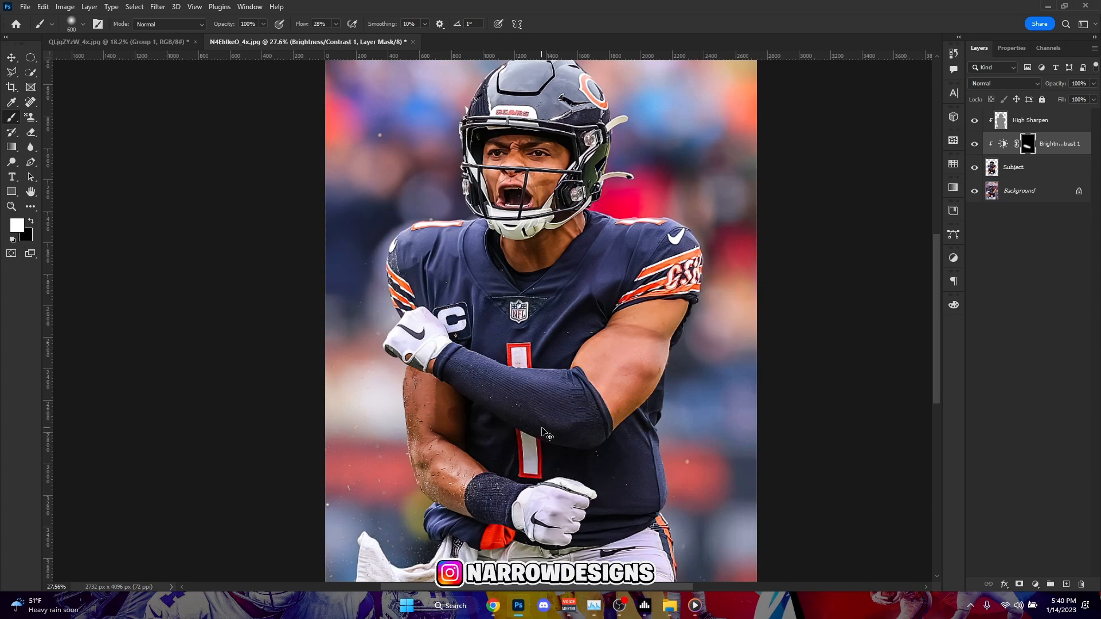
Extend the painted shading on the mask over the player's bare upper arm beside the sleeved forearm.
{"action": "scroll", "coordinate": [544, 432], "scroll_direction": "down", "scroll_amount": 2}
{"action": "scroll", "coordinate": [720, 286], "scroll_direction": "up", "scroll_amount": 4}
{"action": "key", "text": "x"}
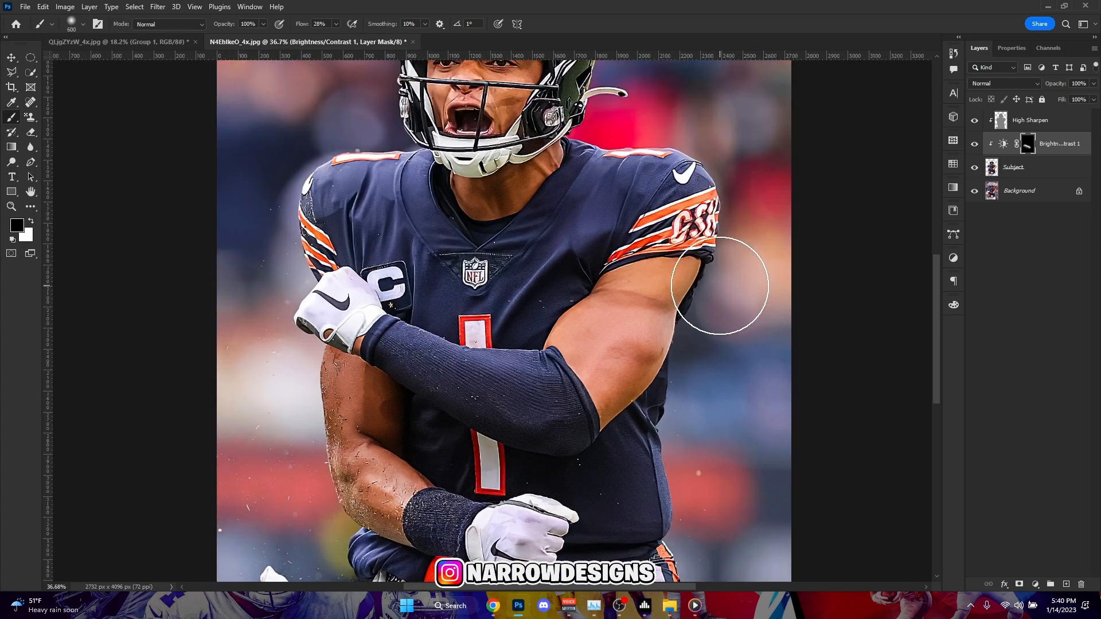
{"action": "key", "text": "x"}
{"action": "left_click_drag", "start_coordinate": [719, 256], "coordinate": [539, 477]}
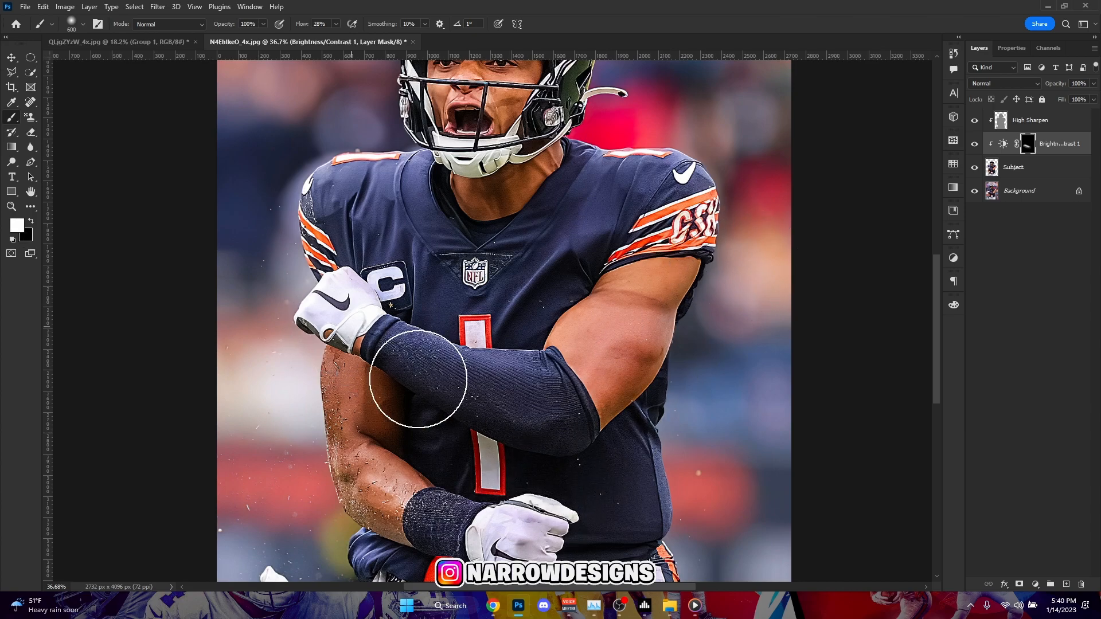
{"action": "scroll", "coordinate": [462, 386], "scroll_direction": "up", "scroll_amount": 2}
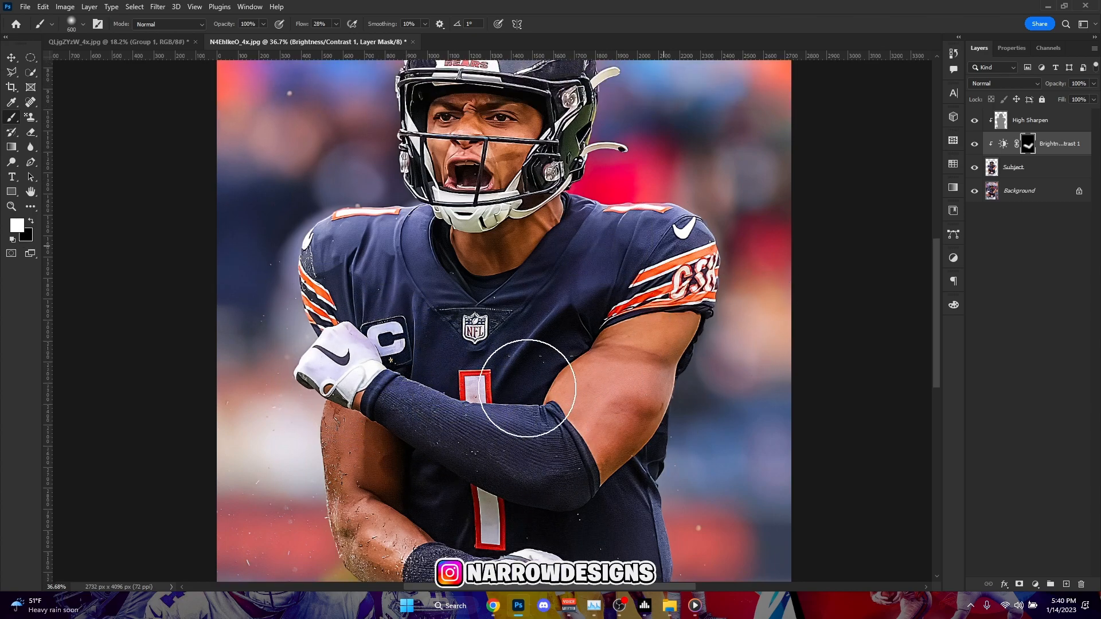
Paint the Brightness/Contrast shading over the player's neck below the chin strap with a 500 px brush, then reduce the brush size.
{"action": "scroll", "coordinate": [516, 282], "scroll_direction": "up", "scroll_amount": 2}
{"action": "scroll", "coordinate": [461, 343], "scroll_direction": "up", "scroll_amount": 1}
{"action": "key", "text": "bracketleft"}
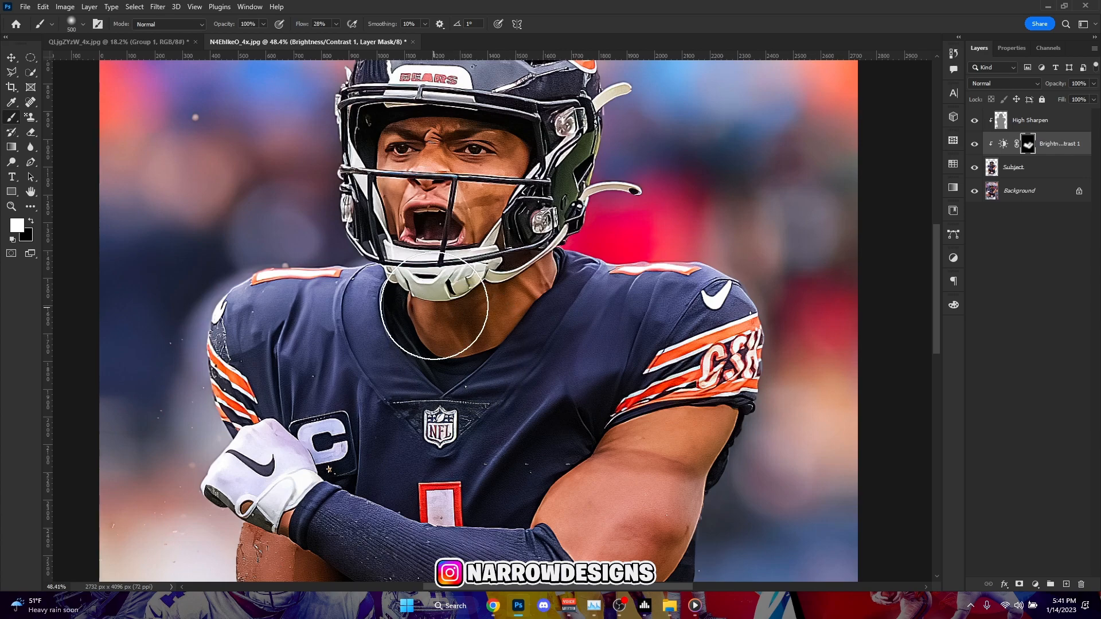
{"action": "key", "text": "bracketleft"}
{"action": "key", "text": "bracketleft"}
{"action": "key", "text": "bracketleft"}
Refine the Brightness/Contrast mask over the player's face with black as the foreground color and a 175 px brush.
{"action": "scroll", "coordinate": [528, 212], "scroll_direction": "up", "scroll_amount": 1}
{"action": "key", "text": "bracketleft"}
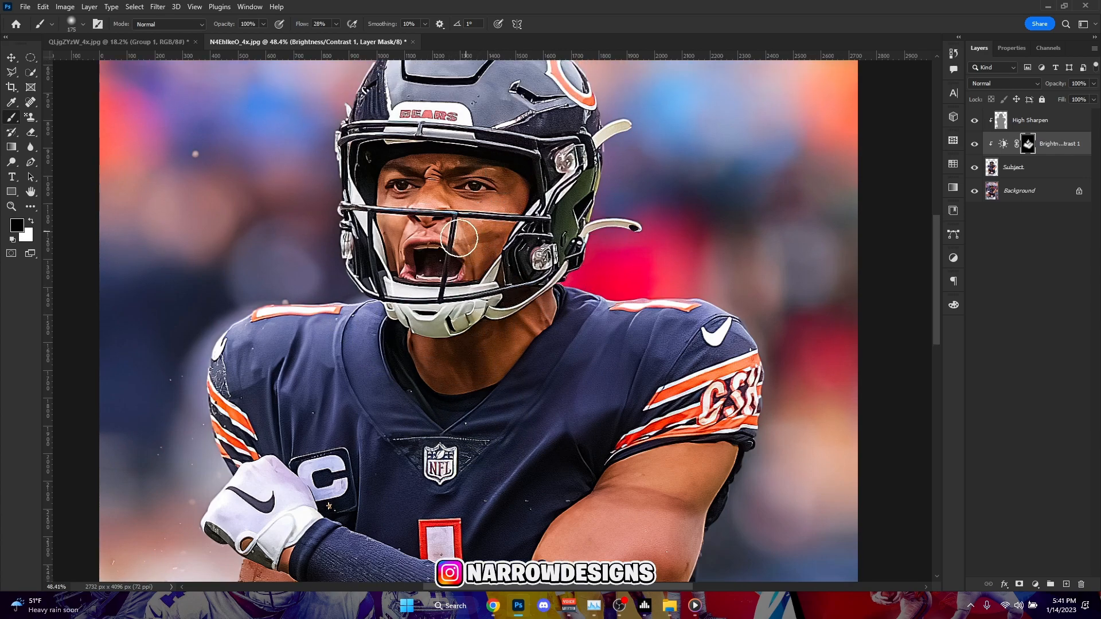
{"action": "scroll", "coordinate": [410, 238], "scroll_direction": "up", "scroll_amount": 1}
{"action": "key", "text": "bracketleft"}
{"action": "key", "text": "bracketleft"}
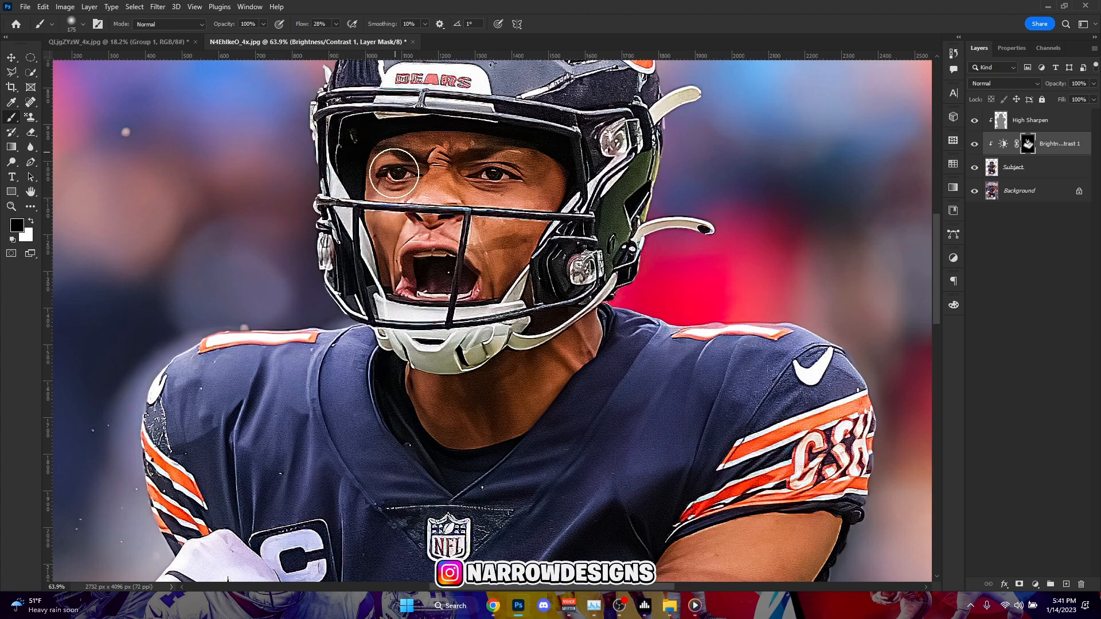
Reduce the brush to about 80 px and paint fine white shading on the mask around the player's nose and cheeks.
{"action": "scroll", "coordinate": [424, 223], "scroll_direction": "up", "scroll_amount": 3}
{"action": "key", "text": "bracketleft"}
{"action": "key", "text": "bracketleft"}
{"action": "key", "text": "bracketleft"}
{"action": "key", "text": "bracketleft"}
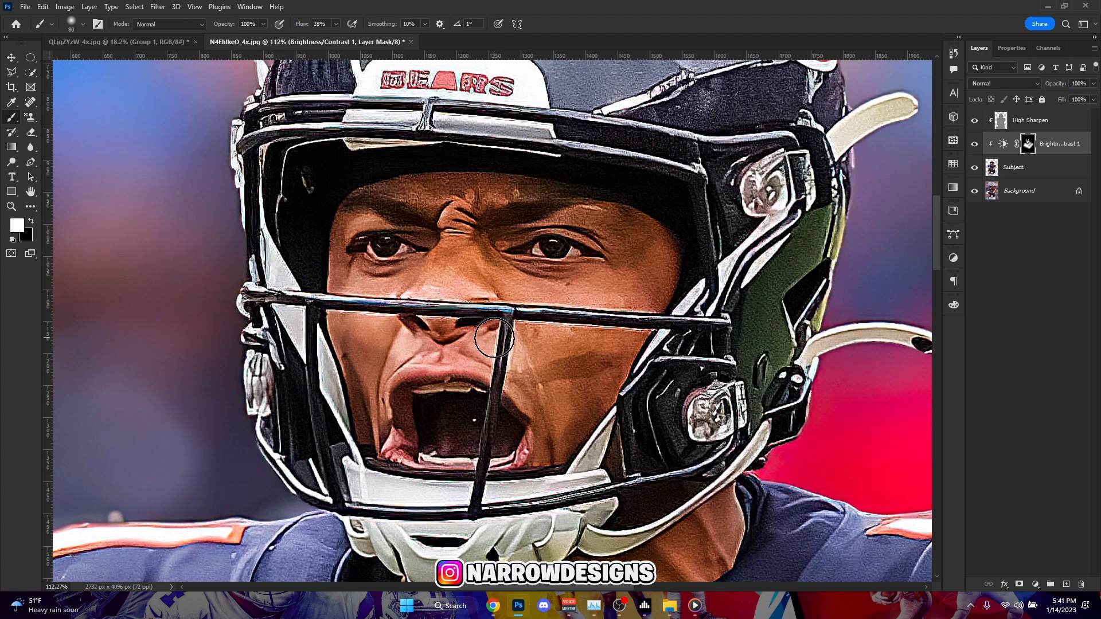
{"action": "mouse_move", "coordinate": [445, 334]}
{"action": "left_mouse_down"}
{"action": "mouse_move", "coordinate": [400, 329]}
{"action": "mouse_move", "coordinate": [415, 244]}
{"action": "mouse_move", "coordinate": [422, 270]}
{"action": "left_mouse_up"}
{"action": "scroll", "coordinate": [436, 310], "scroll_direction": "down", "scroll_amount": 5}
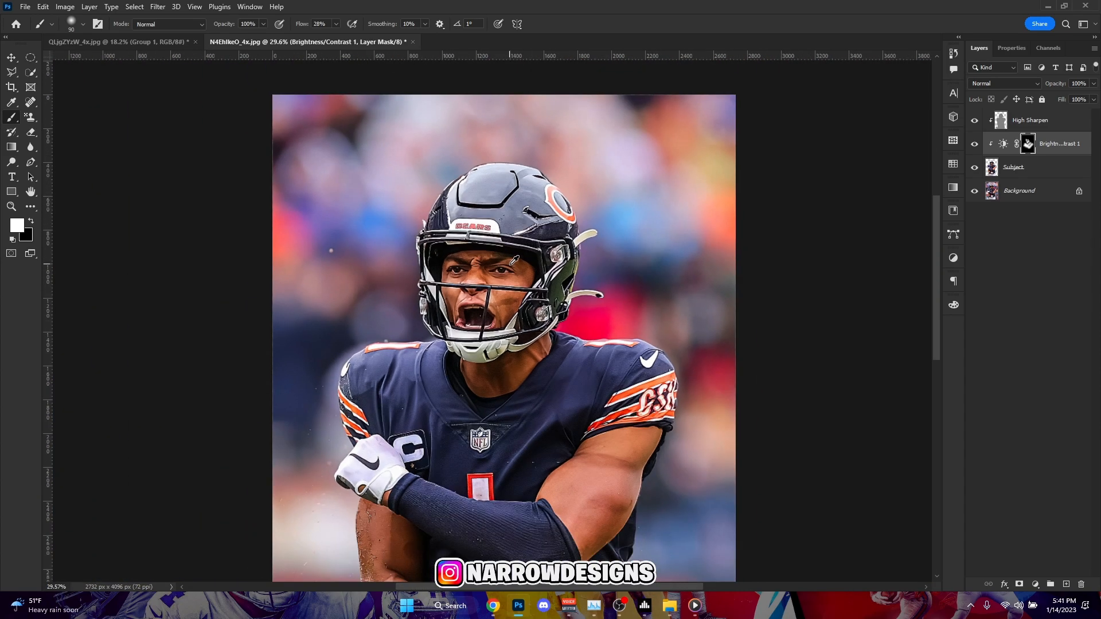
Touch up the mask around the player's mouth and chin with a 200 px black brush.
{"action": "scroll", "coordinate": [459, 286], "scroll_direction": "up", "scroll_amount": 2}
{"action": "key", "text": "x"}
{"action": "scroll", "coordinate": [502, 261], "scroll_direction": "down", "scroll_amount": 1}
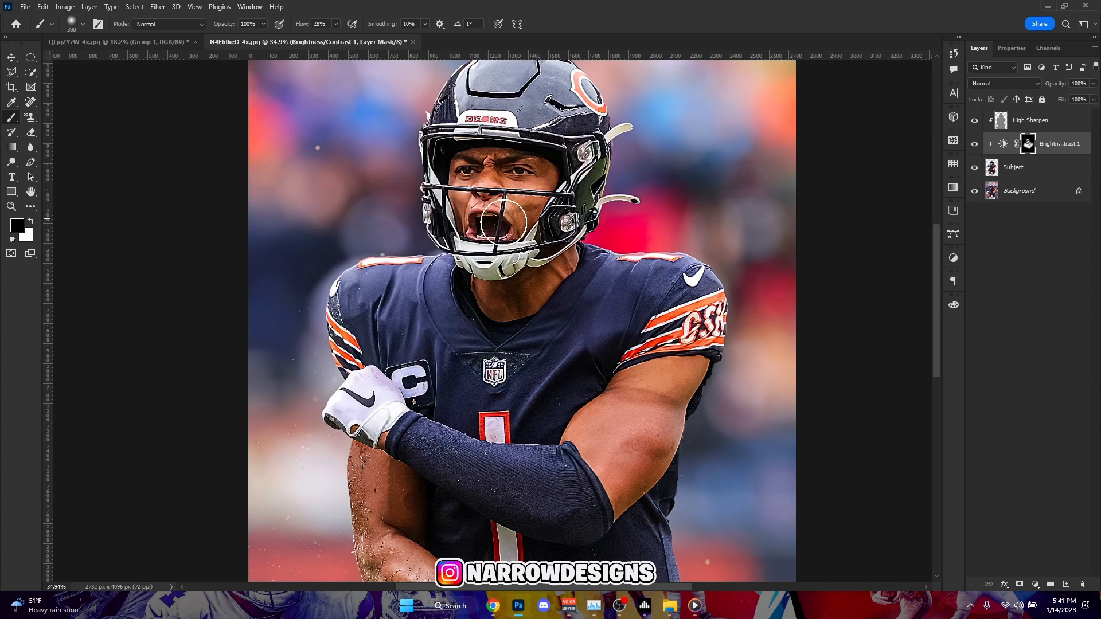
{"action": "scroll", "coordinate": [513, 211], "scroll_direction": "down", "scroll_amount": 3}
{"action": "scroll", "coordinate": [472, 279], "scroll_direction": "up", "scroll_amount": 3}
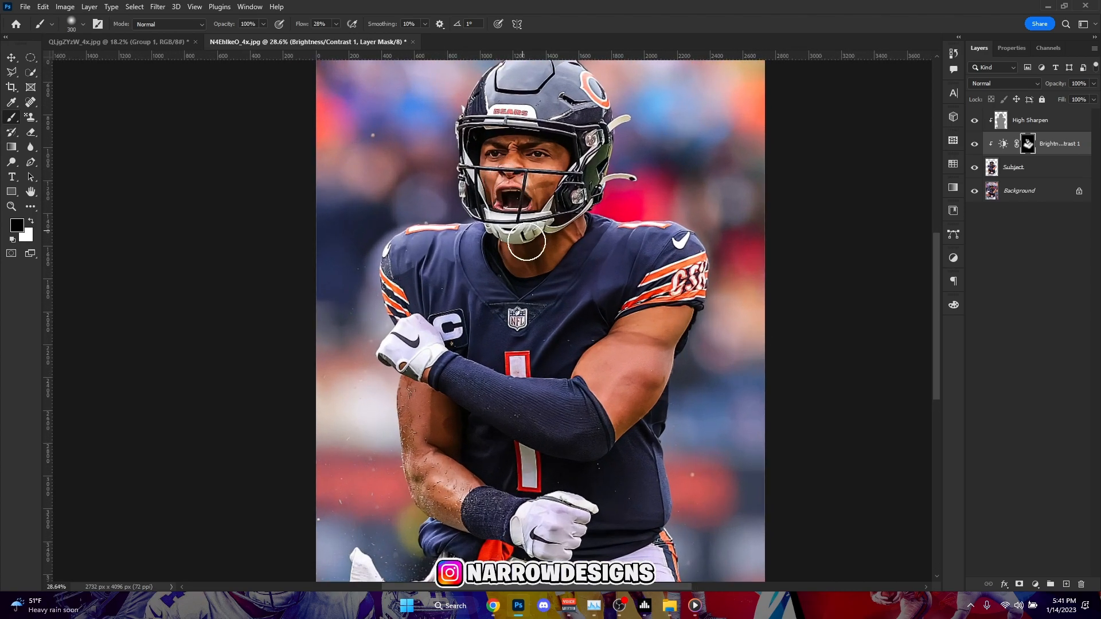
Paint the shading in white over the player's bare lower arm and lower body with a 500 px brush.
{"action": "scroll", "coordinate": [526, 406], "scroll_direction": "down", "scroll_amount": 3}
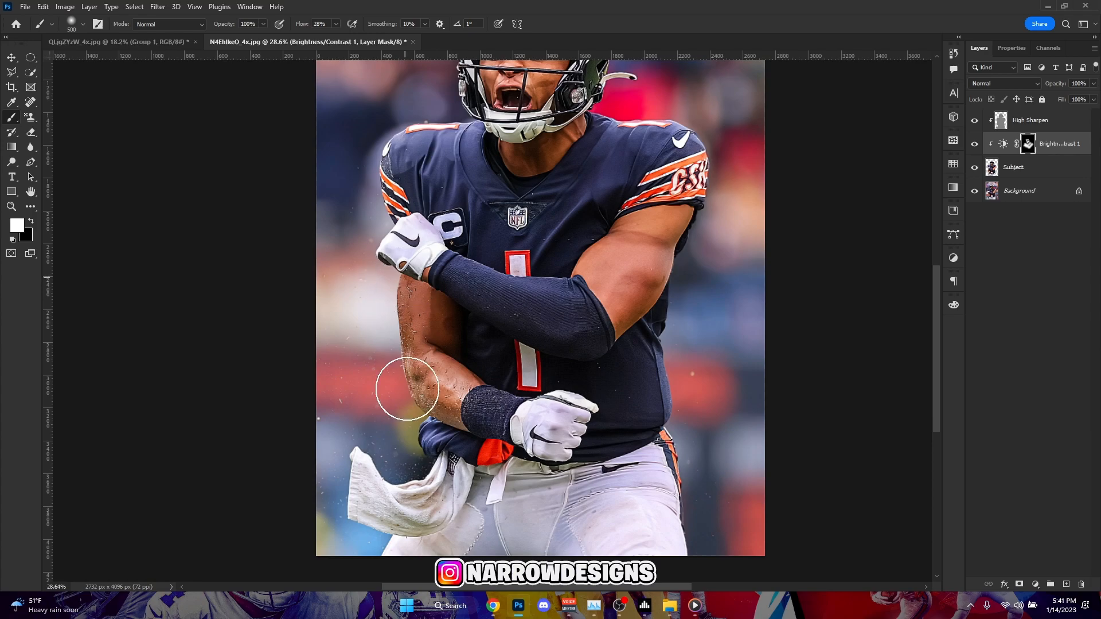
{"action": "scroll", "coordinate": [464, 407], "scroll_direction": "down", "scroll_amount": 2}
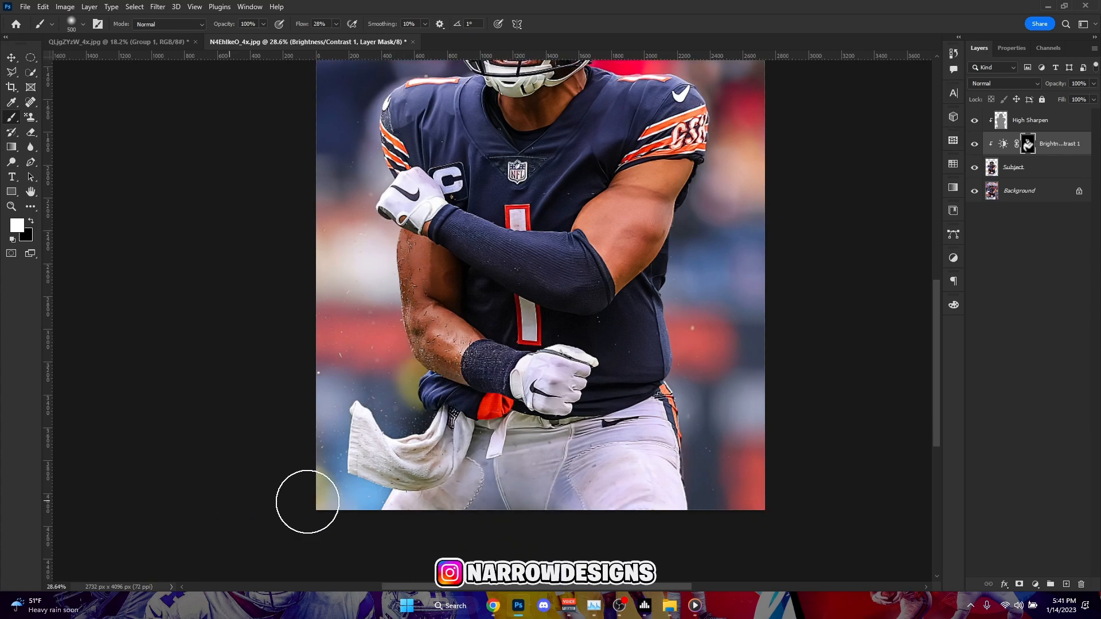
{"action": "scroll", "coordinate": [445, 466], "scroll_direction": "down", "scroll_amount": 5}
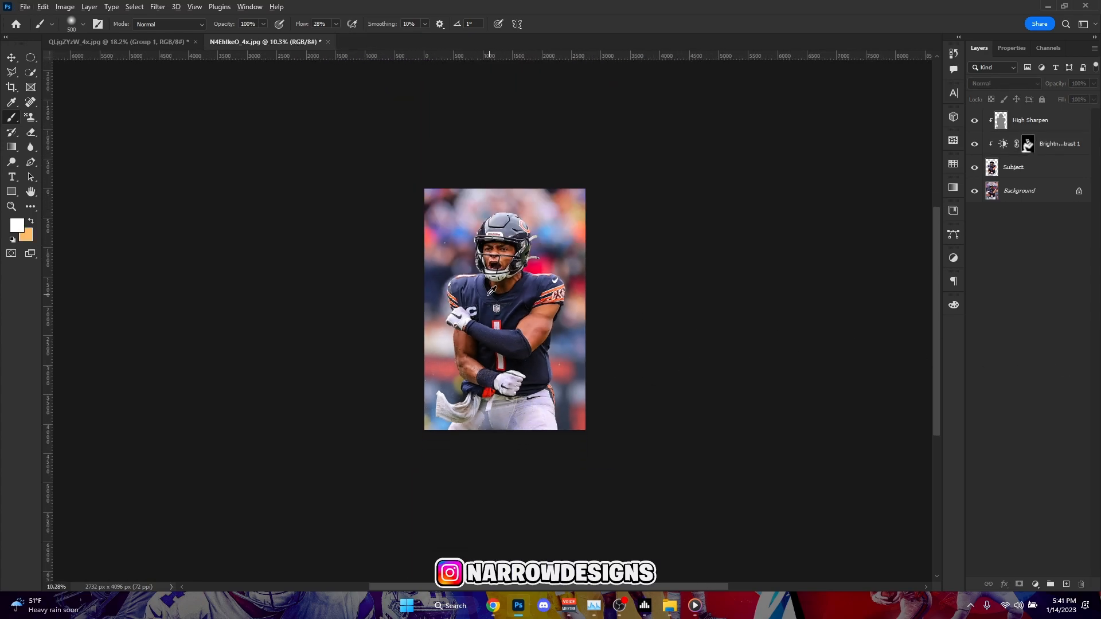
Reselect the Brightness/Contrast mask and extend the painted shading over the player's upper body.
{"action": "scroll", "coordinate": [508, 301], "scroll_direction": "up", "scroll_amount": 3}
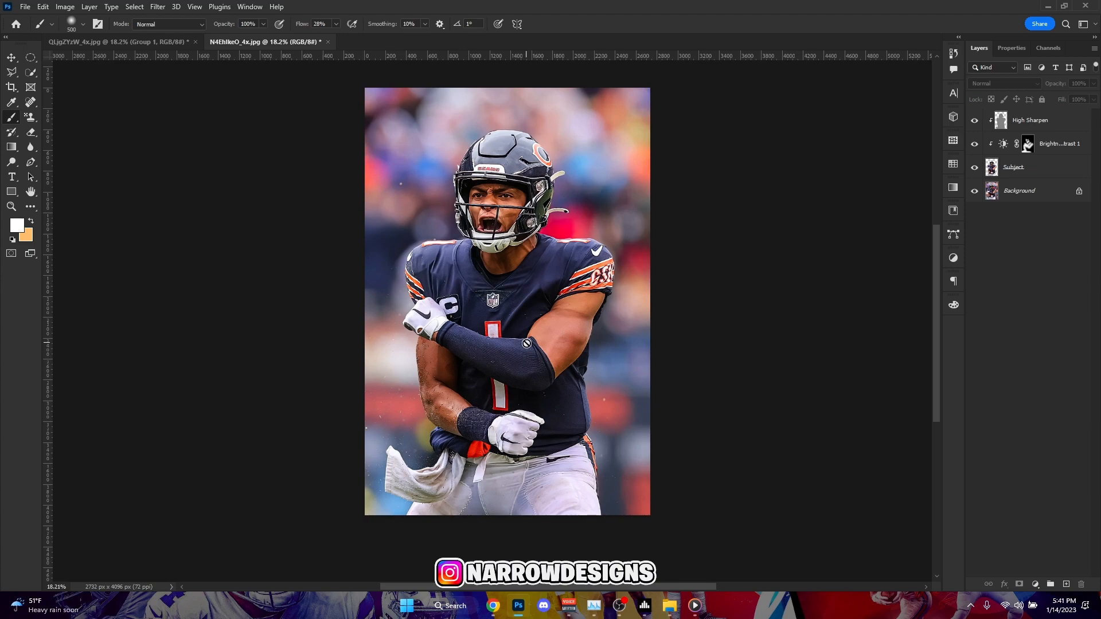
{"action": "scroll", "coordinate": [486, 185], "scroll_direction": "up", "scroll_amount": 6}
{"action": "left_click", "coordinate": [1060, 128]}
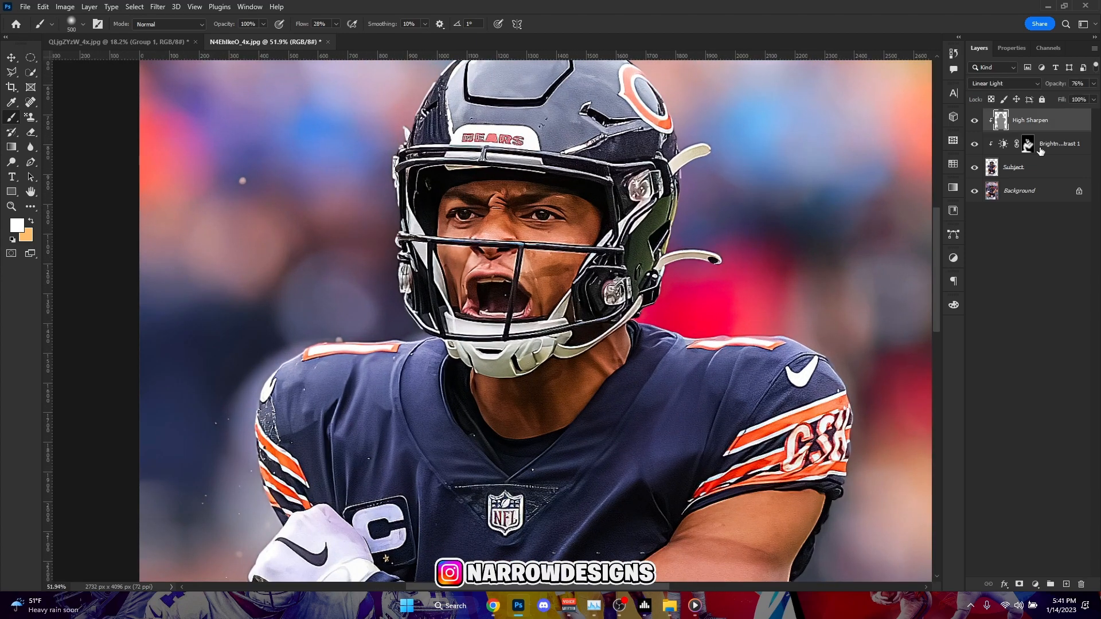
{"action": "left_click", "coordinate": [1049, 143]}
{"action": "key", "text": "x"}
{"action": "scroll", "coordinate": [607, 395], "scroll_direction": "down", "scroll_amount": 5}
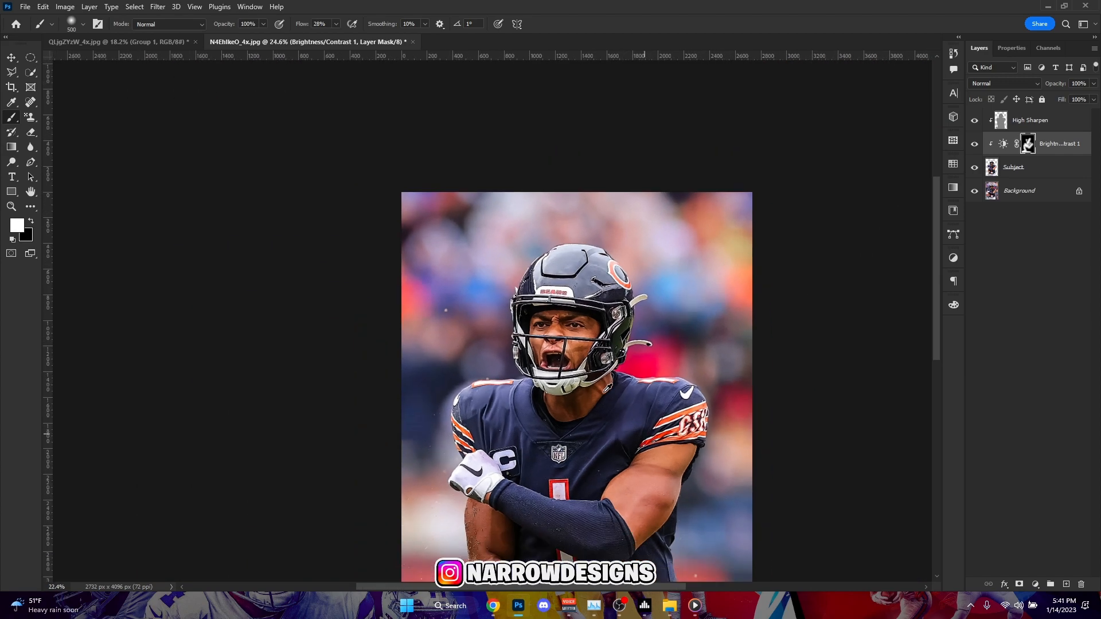
{"action": "scroll", "coordinate": [609, 337], "scroll_direction": "up", "scroll_amount": 2}
{"action": "key", "text": "x"}
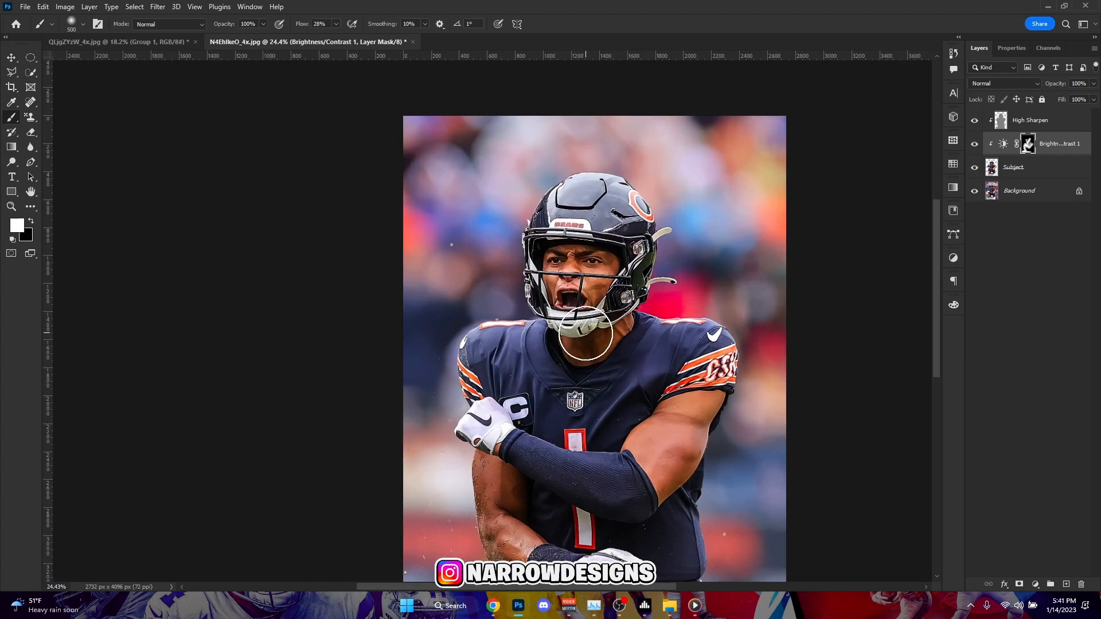
Examine the shaded face, forearm, glove, towel and pants up close.
{"action": "scroll", "coordinate": [600, 336], "scroll_direction": "up", "scroll_amount": 4}
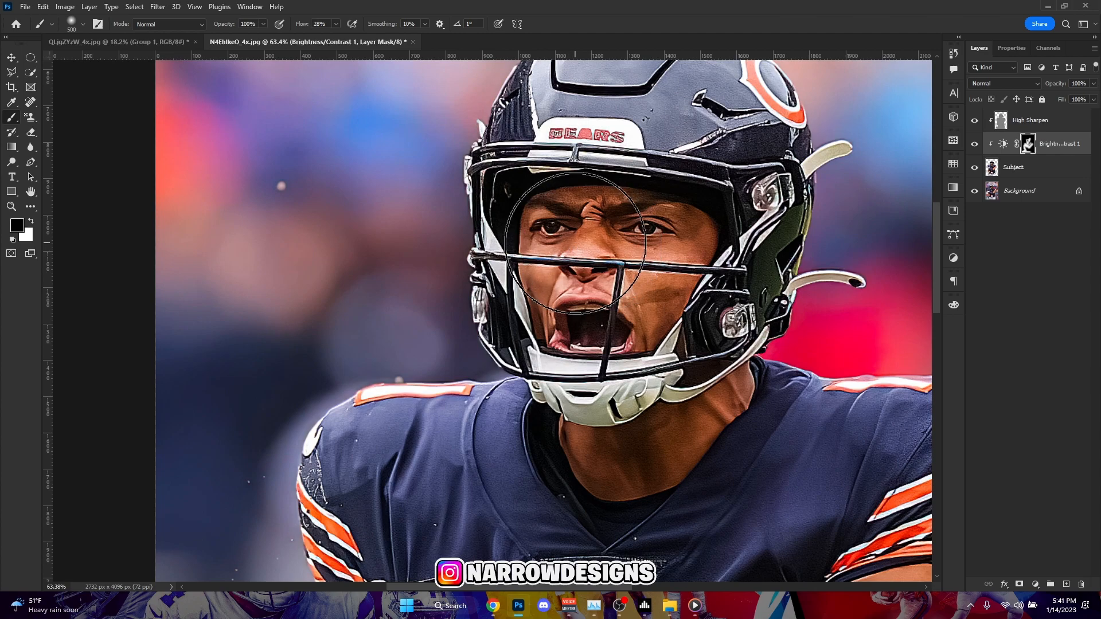
{"action": "scroll", "coordinate": [583, 335], "scroll_direction": "down", "scroll_amount": 6}
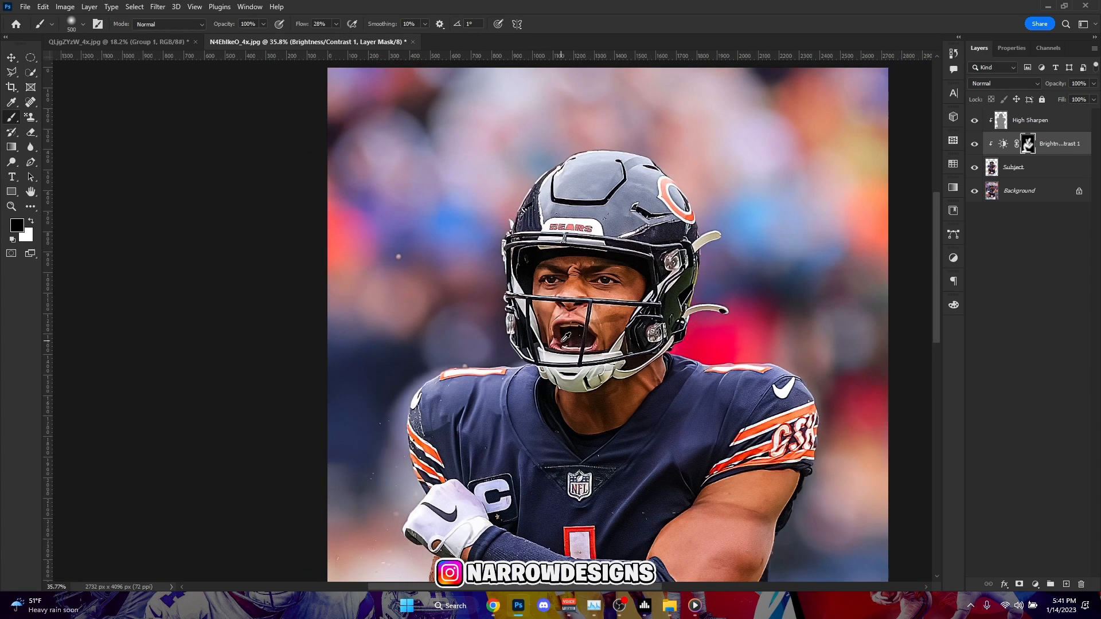
{"action": "scroll", "coordinate": [583, 334], "scroll_direction": "down", "scroll_amount": 2}
{"action": "scroll", "coordinate": [573, 344], "scroll_direction": "down", "scroll_amount": 1}
{"action": "scroll", "coordinate": [582, 475], "scroll_direction": "up", "scroll_amount": 6}
{"action": "scroll", "coordinate": [525, 460], "scroll_direction": "up", "scroll_amount": 3}
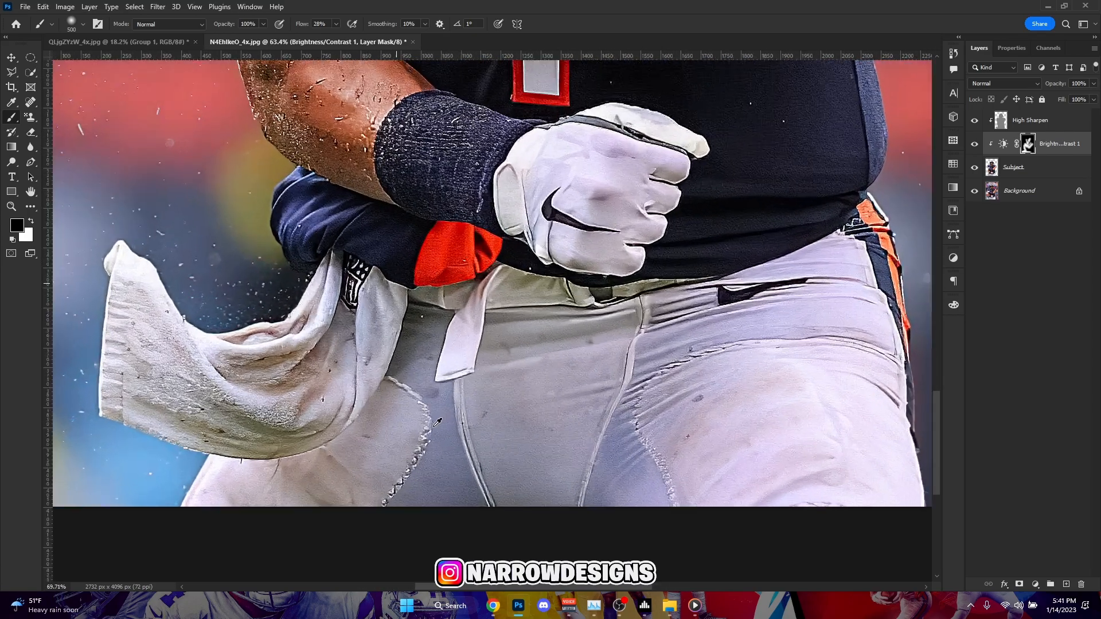
{"action": "scroll", "coordinate": [401, 388], "scroll_direction": "down", "scroll_amount": 5}
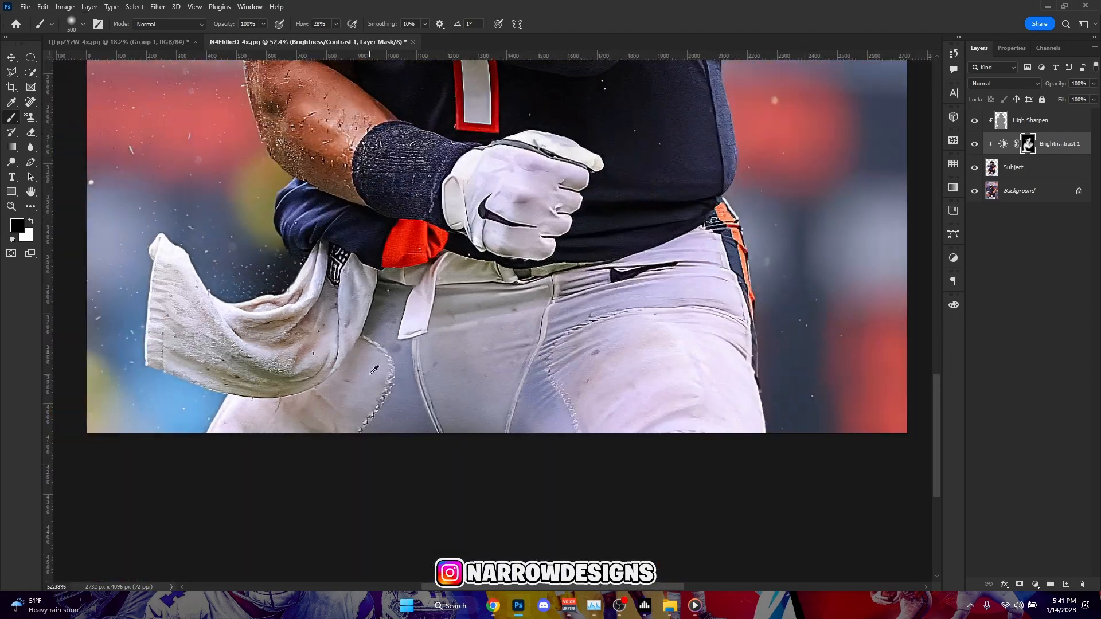
{"action": "scroll", "coordinate": [488, 389], "scroll_direction": "up", "scroll_amount": 3}
{"action": "scroll", "coordinate": [509, 390], "scroll_direction": "down", "scroll_amount": 4}
{"action": "scroll", "coordinate": [509, 389], "scroll_direction": "up", "scroll_amount": 3}
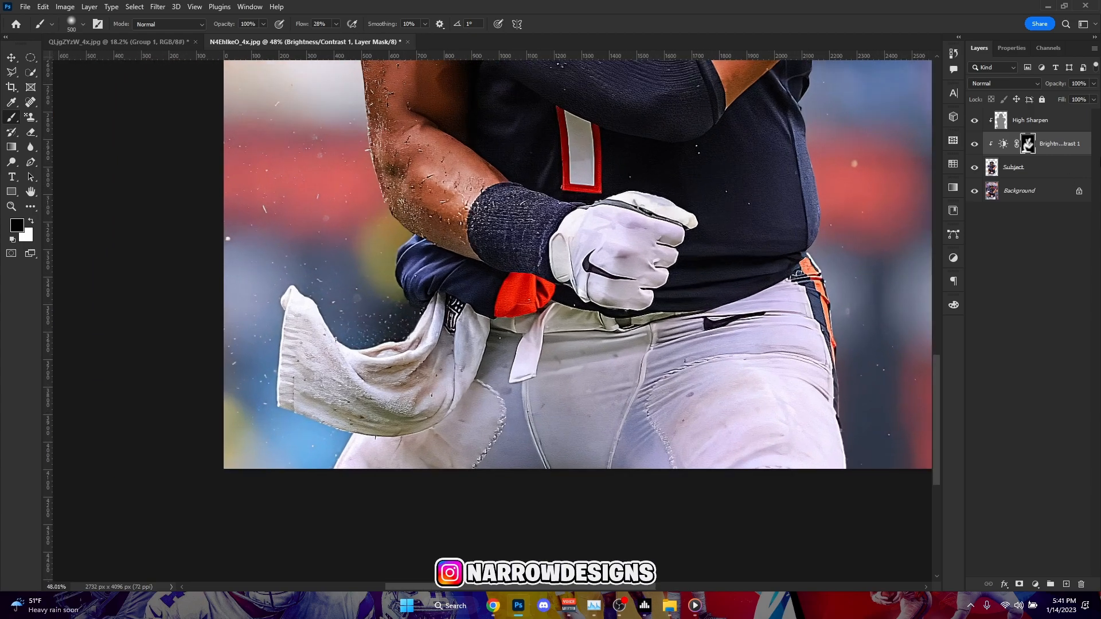
Add a clipped Hue/Saturation adjustment to the Subject layer and move it above the High Sharpen layer.
{"action": "left_click", "coordinate": [1066, 176]}
{"action": "scroll", "coordinate": [476, 345], "scroll_direction": "down", "scroll_amount": 4}
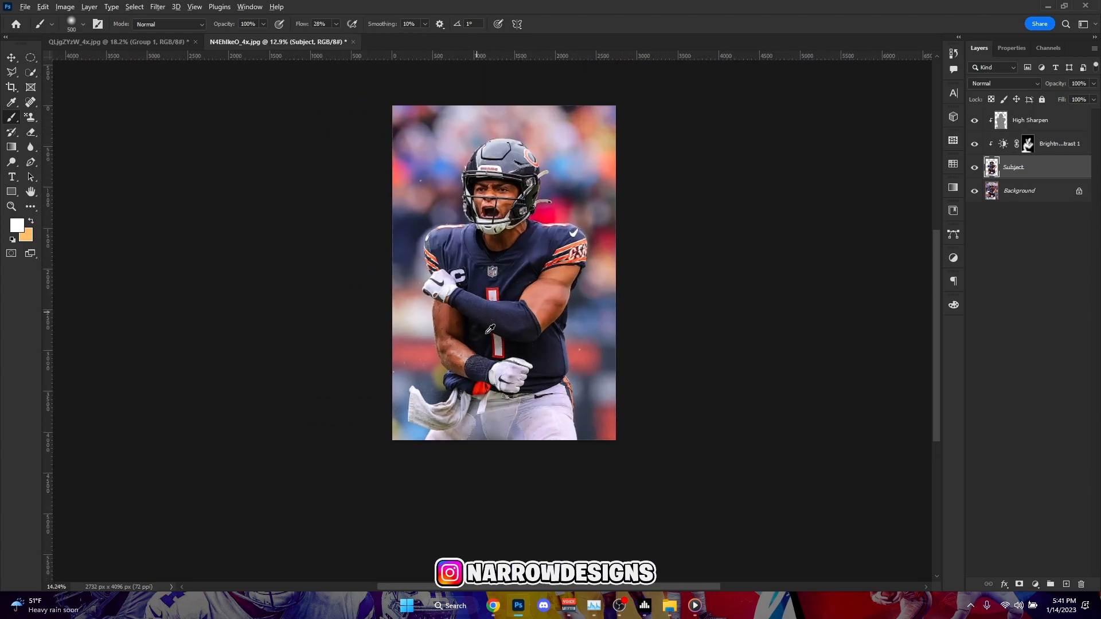
{"action": "scroll", "coordinate": [476, 345], "scroll_direction": "up", "scroll_amount": 2}
{"action": "scroll", "coordinate": [477, 345], "scroll_direction": "up", "scroll_amount": 1}
{"action": "left_click", "coordinate": [1035, 585]}
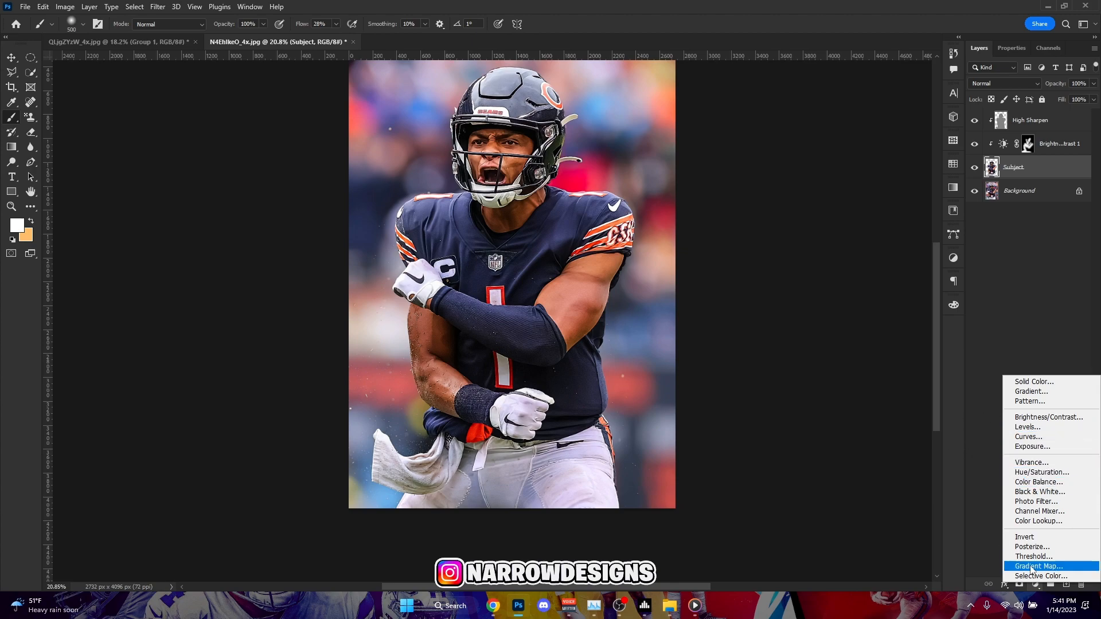
{"action": "left_click", "coordinate": [1032, 472]}
{"action": "left_click", "coordinate": [979, 48]}
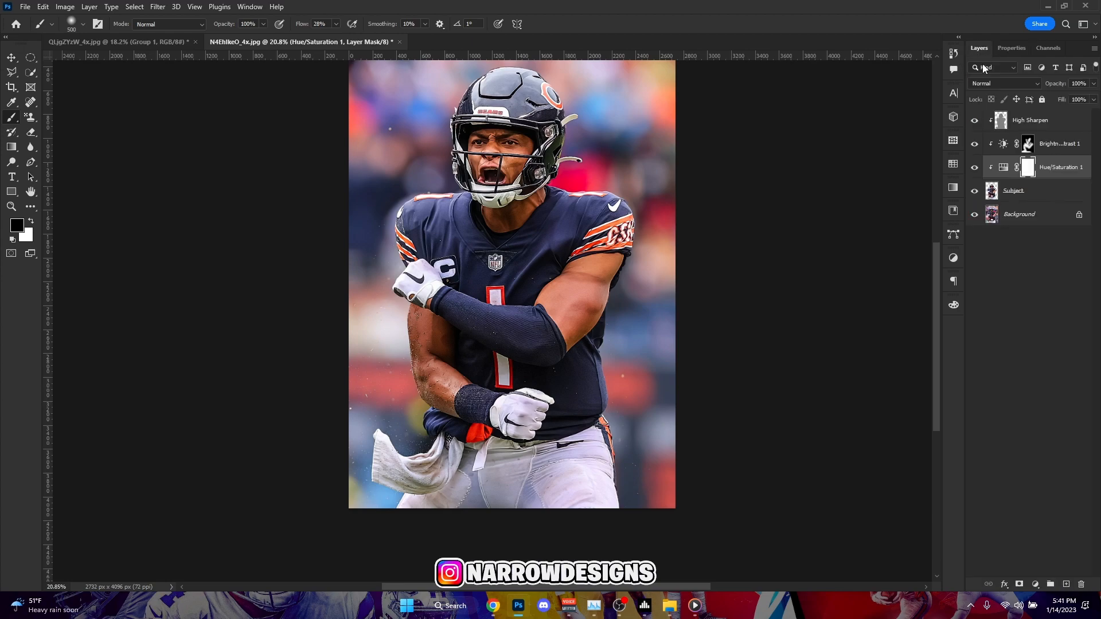
{"action": "left_click_drag", "start_coordinate": [1062, 168], "coordinate": [1055, 112]}
Remove the saturation from the blue tones in the Hue/Saturation adjustment and check the whole player.
{"action": "left_click", "coordinate": [1011, 49]}
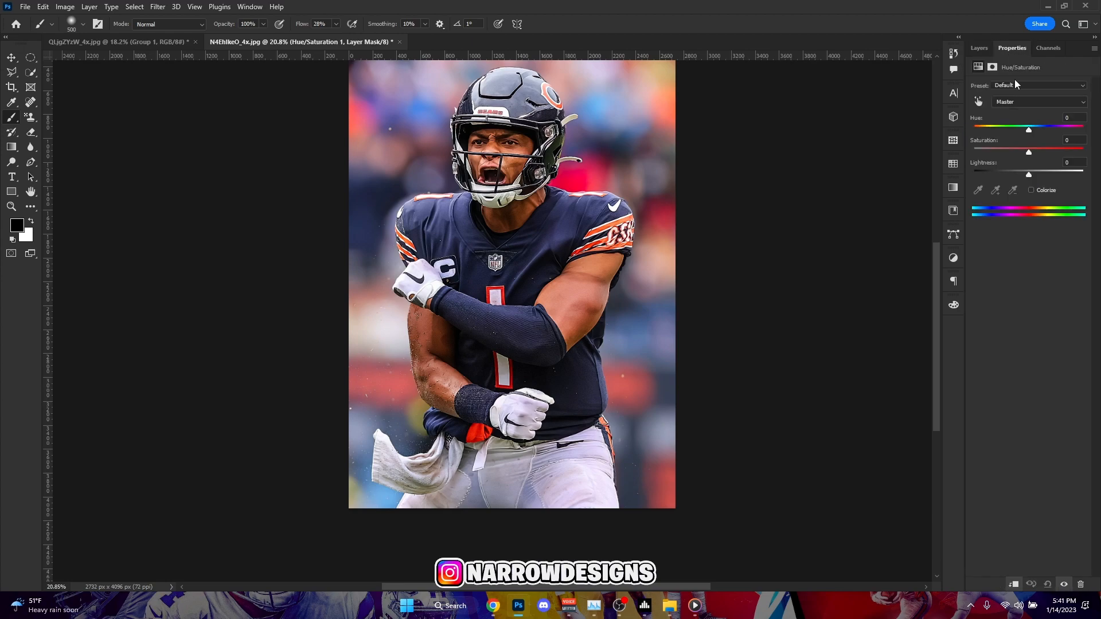
{"action": "left_click", "coordinate": [1018, 103]}
{"action": "left_click", "coordinate": [1000, 145]}
{"action": "left_click_drag", "start_coordinate": [1029, 153], "coordinate": [973, 152]}
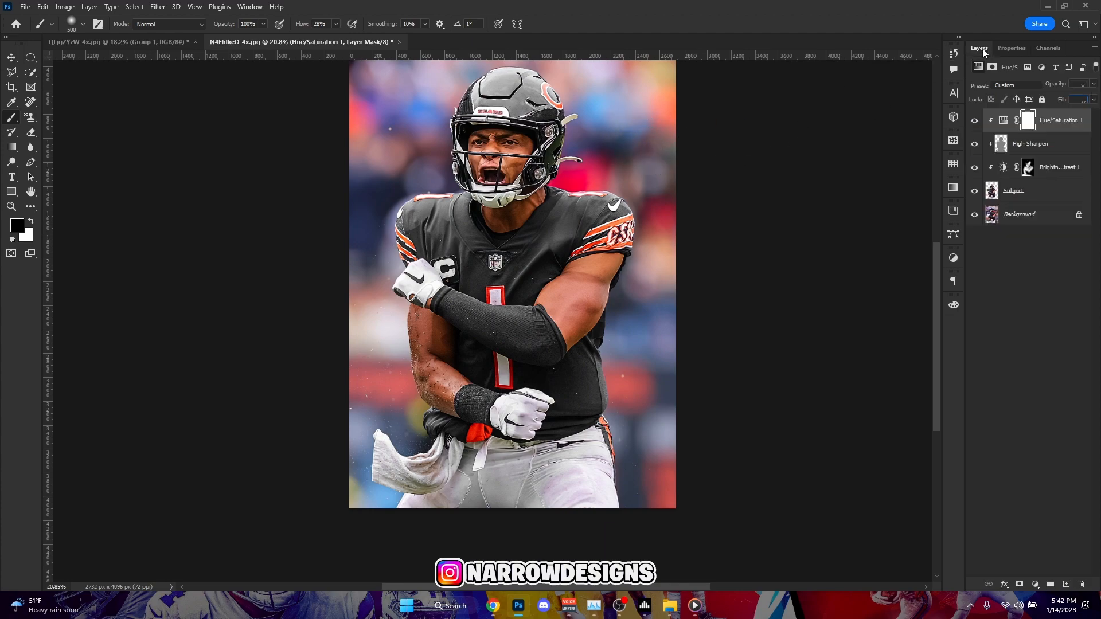
{"action": "left_click", "coordinate": [983, 48]}
{"action": "scroll", "coordinate": [486, 286], "scroll_direction": "down", "scroll_amount": 3}
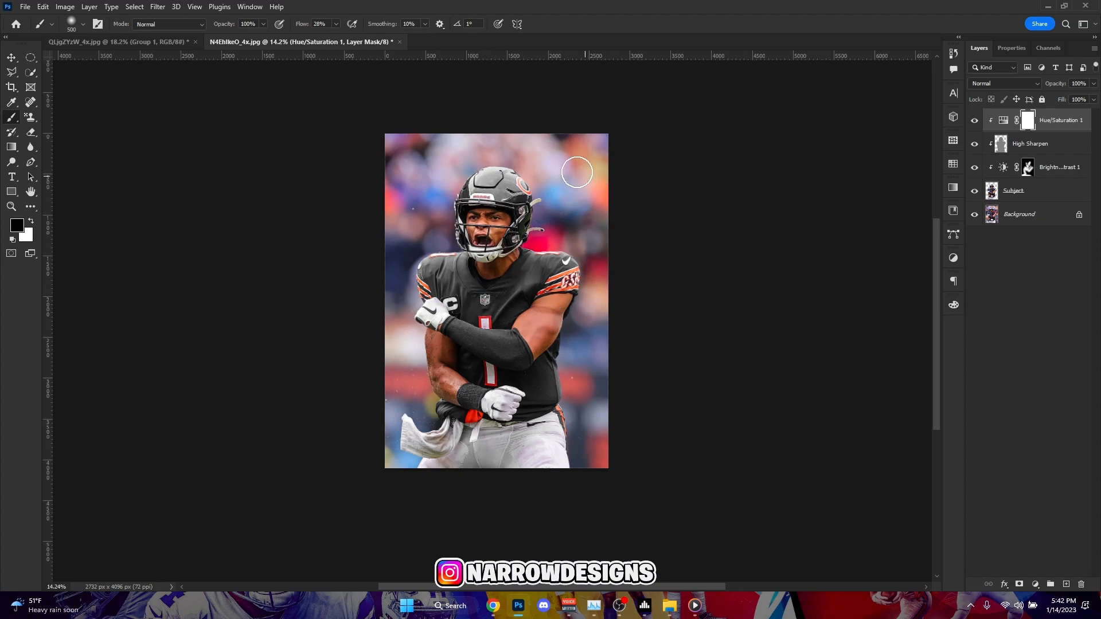
{"action": "scroll", "coordinate": [538, 389], "scroll_direction": "up", "scroll_amount": 3}
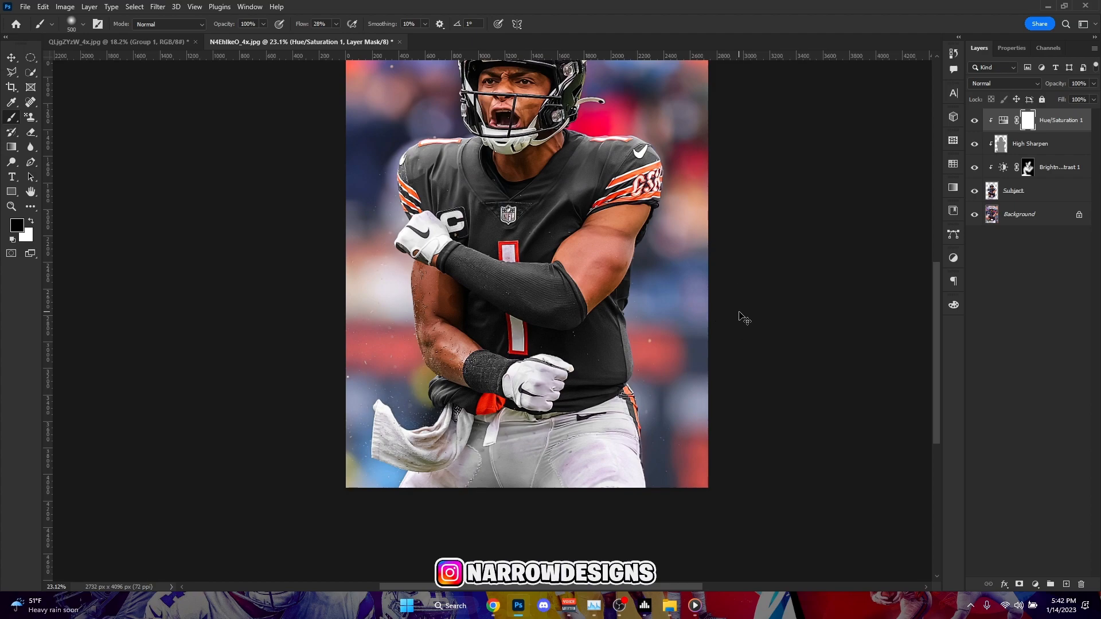
Invert the Hue/Saturation mask to black and make white the foreground color.
{"action": "key", "text": "ctrl+i"}
{"action": "scroll", "coordinate": [496, 481], "scroll_direction": "up", "scroll_amount": 3}
{"action": "key", "text": "x"}
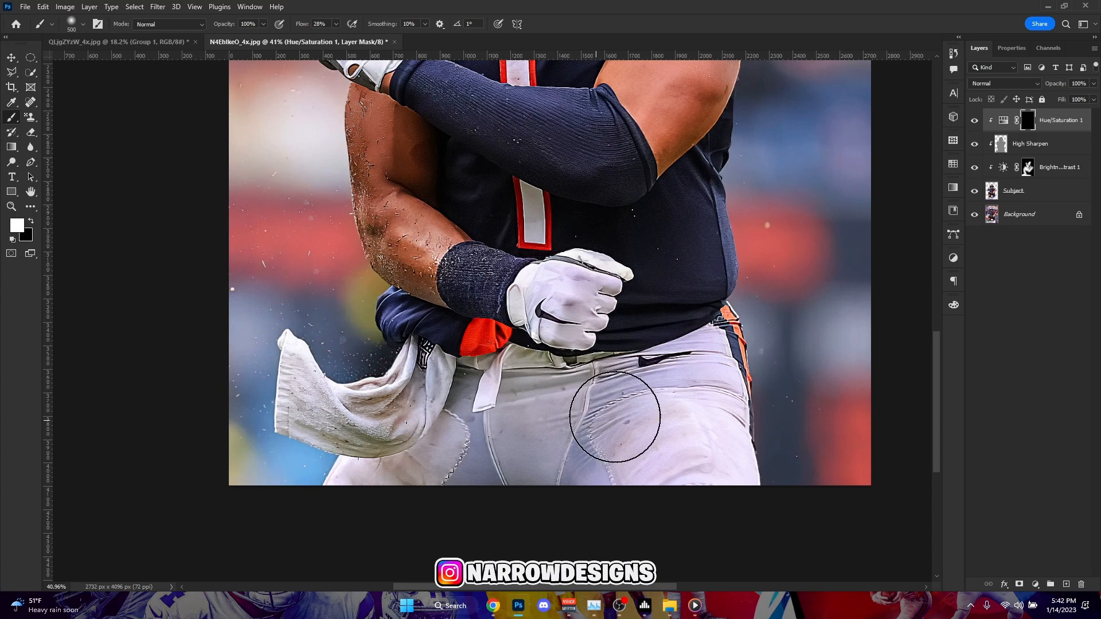
{"action": "left_click", "coordinate": [1028, 169]}
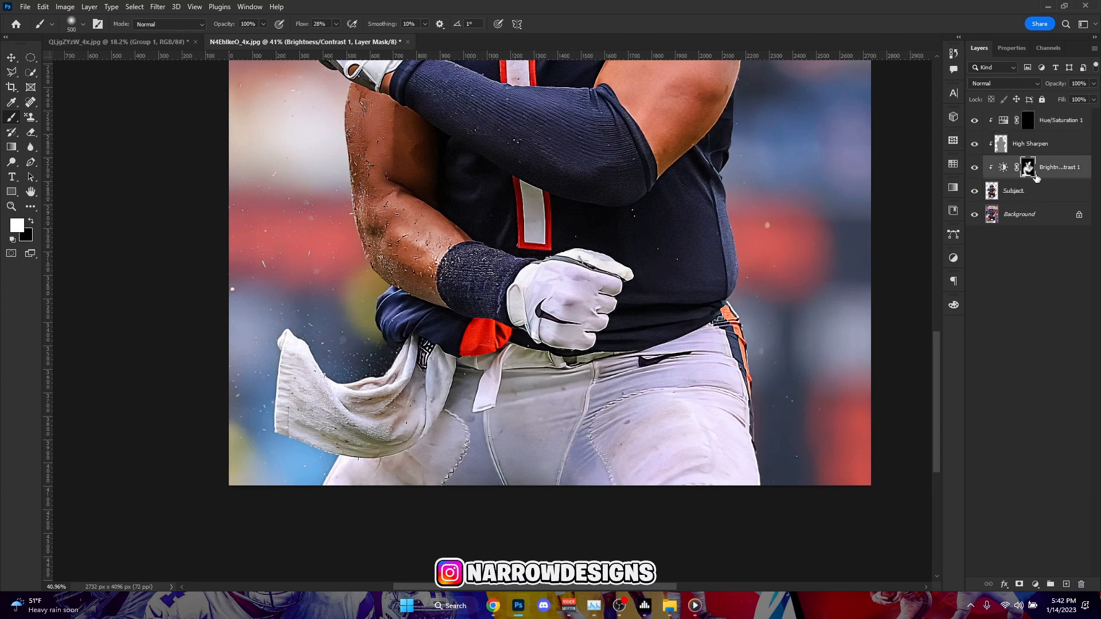
{"action": "key", "text": "ctrl+z"}
{"action": "key", "text": "ctrl+shift+z"}
{"action": "scroll", "coordinate": [416, 418], "scroll_direction": "down", "scroll_amount": 8}
{"action": "left_click", "coordinate": [1026, 122]}
{"action": "scroll", "coordinate": [395, 410], "scroll_direction": "up", "scroll_amount": 8}
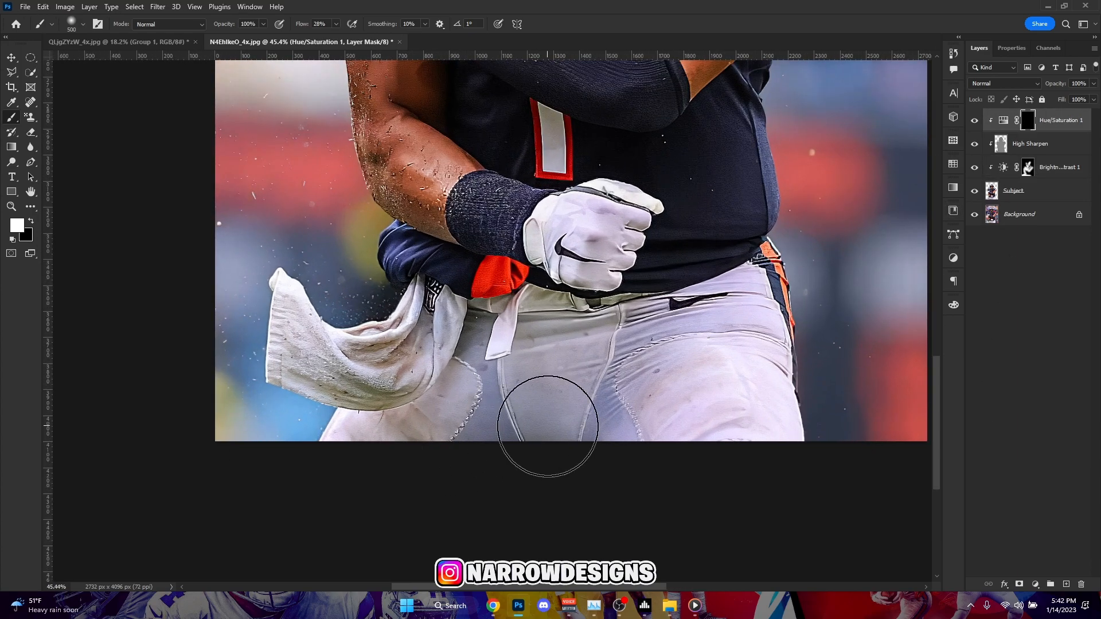
Set a 250 px brush at 100% flow and paint the Hue/Saturation mask over the pants to remove their bluish tint.
{"action": "scroll", "coordinate": [504, 447], "scroll_direction": "up", "scroll_amount": 1}
{"action": "key", "text": "bracketright"}
{"action": "key", "text": "bracketright"}
{"action": "key", "text": "bracketright"}
{"action": "key", "text": "bracketleft"}
{"action": "key", "text": "bracketleft"}
{"action": "scroll", "coordinate": [528, 401], "scroll_direction": "up", "scroll_amount": 2}
{"action": "scroll", "coordinate": [504, 344], "scroll_direction": "down", "scroll_amount": 2}
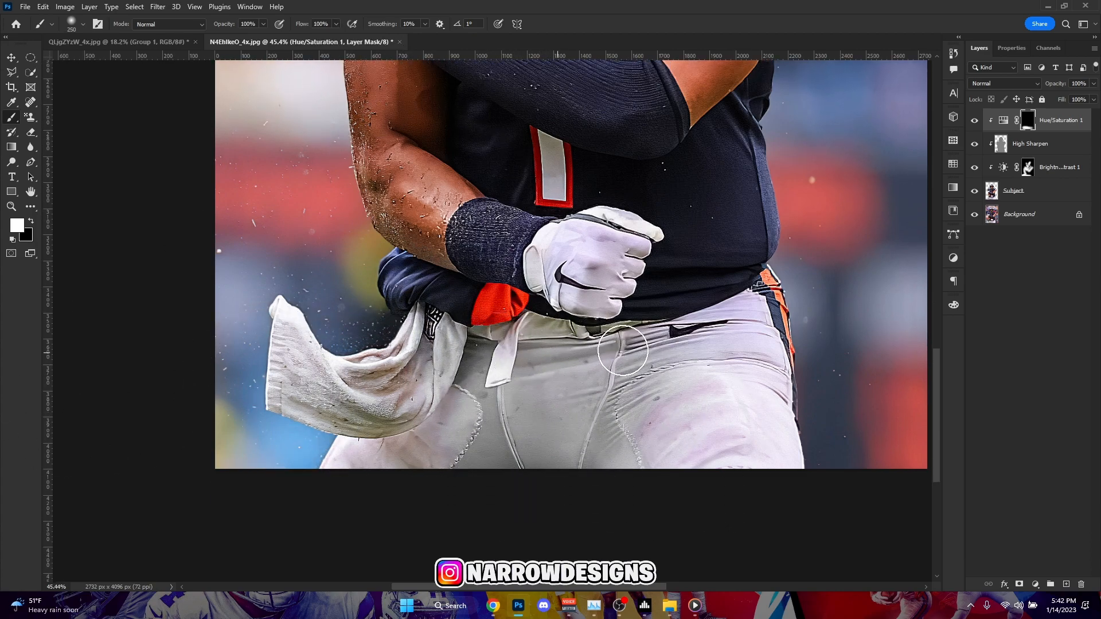
{"action": "key", "text": "x"}
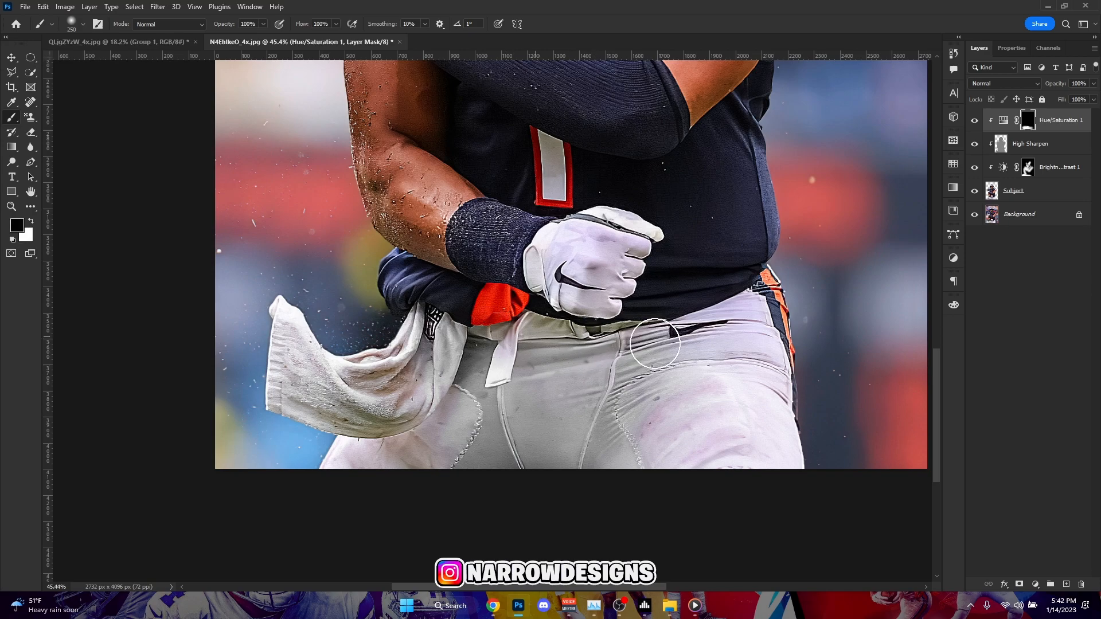
{"action": "scroll", "coordinate": [536, 338], "scroll_direction": "down", "scroll_amount": 3}
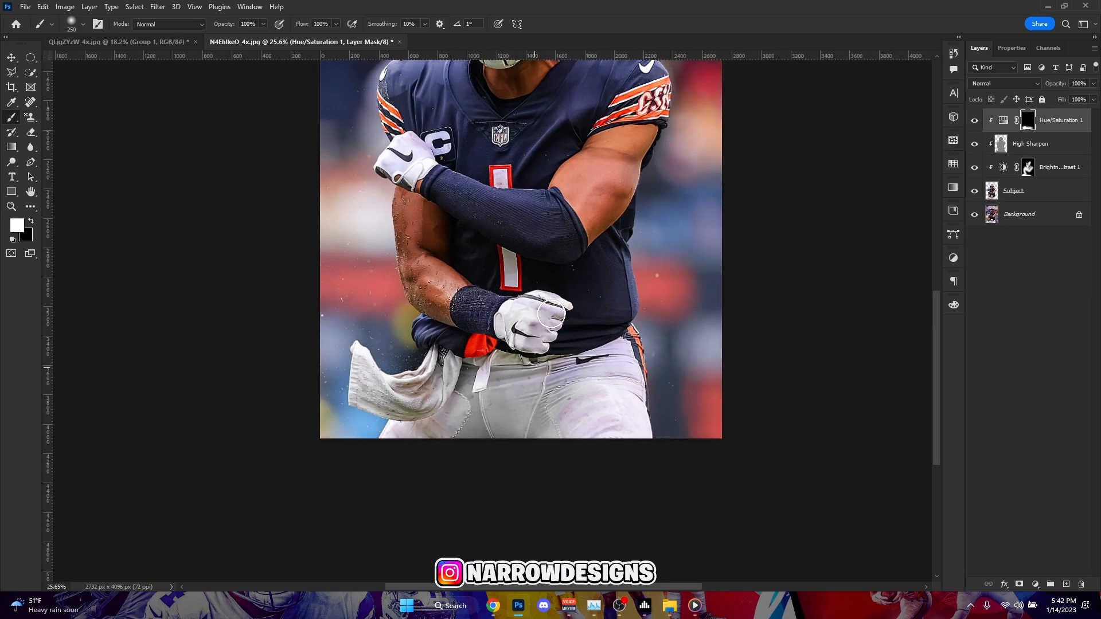
Paint the Hue/Saturation mask in white over both gloves to neutralize their tint, then clean up the edges with black.
{"action": "scroll", "coordinate": [537, 319], "scroll_direction": "up", "scroll_amount": 4}
{"action": "scroll", "coordinate": [528, 327], "scroll_direction": "up", "scroll_amount": 4}
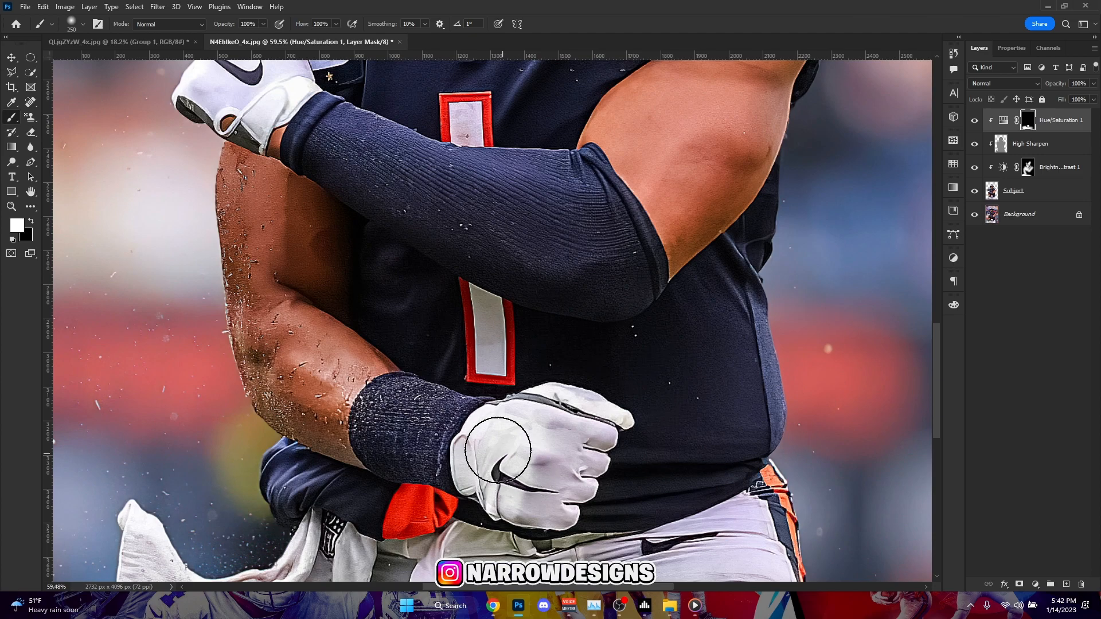
{"action": "scroll", "coordinate": [304, 184], "scroll_direction": "down", "scroll_amount": 3}
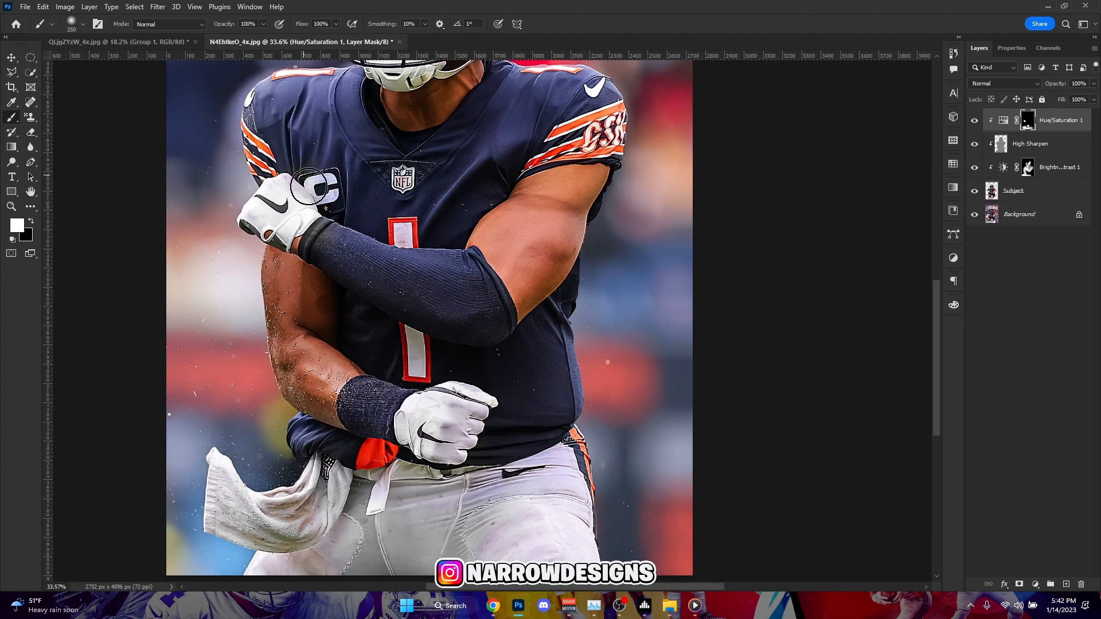
{"action": "key", "text": "x"}
{"action": "scroll", "coordinate": [479, 182], "scroll_direction": "up", "scroll_amount": 4}
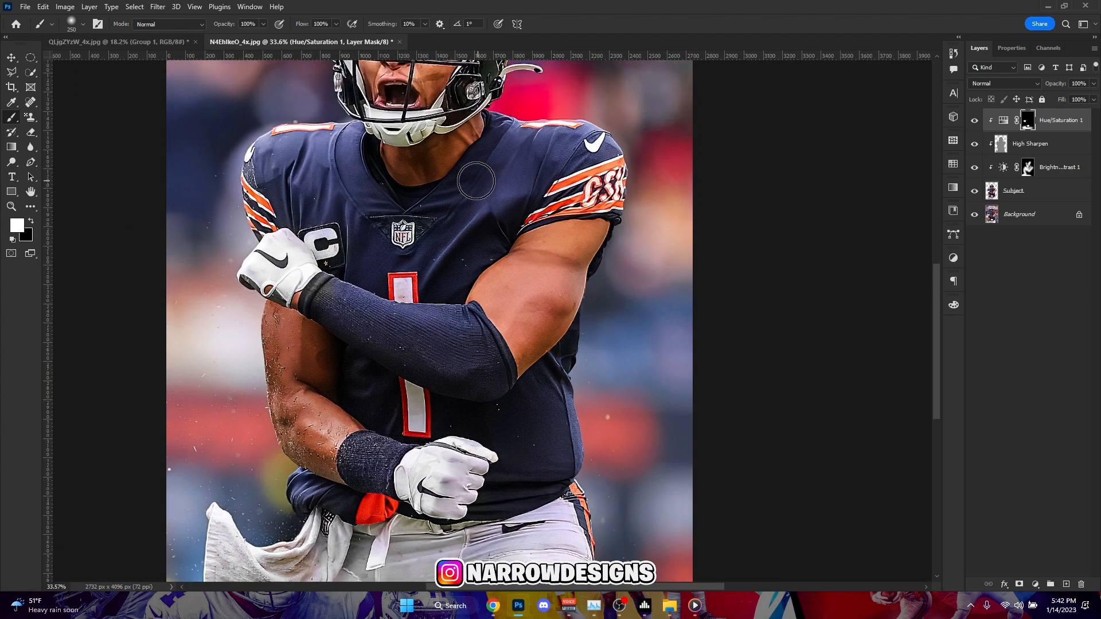
Paint the Hue/Saturation mask in white over the jersey's white details to neutralize their tint.
{"action": "scroll", "coordinate": [402, 221], "scroll_direction": "up", "scroll_amount": 3}
{"action": "left_click_drag", "start_coordinate": [451, 213], "coordinate": [479, 212]}
{"action": "scroll", "coordinate": [458, 218], "scroll_direction": "down", "scroll_amount": 3}
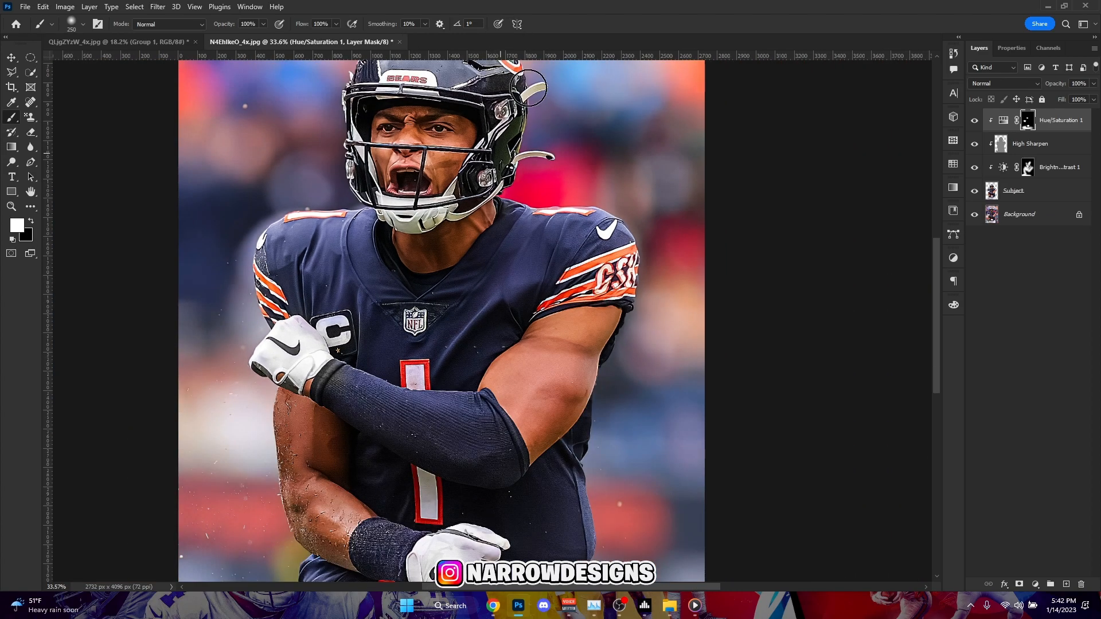
{"action": "scroll", "coordinate": [495, 143], "scroll_direction": "down", "scroll_amount": 3}
{"action": "scroll", "coordinate": [479, 131], "scroll_direction": "up", "scroll_amount": 9}
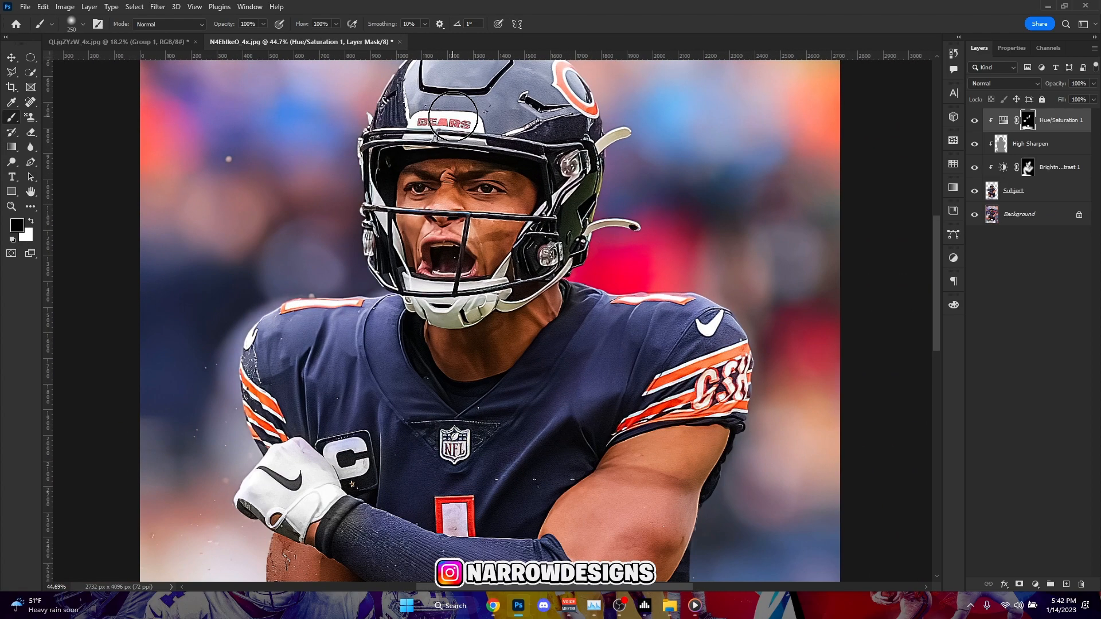
Reduce the brush to 125 px and paint the Hue/Saturation mask in white over the helmet's front plate and white parts.
{"action": "scroll", "coordinate": [379, 214], "scroll_direction": "up", "scroll_amount": 1}
{"action": "key", "text": "bracketleft"}
{"action": "key", "text": "bracketleft"}
{"action": "key", "text": "bracketleft"}
{"action": "key", "text": "bracketleft"}
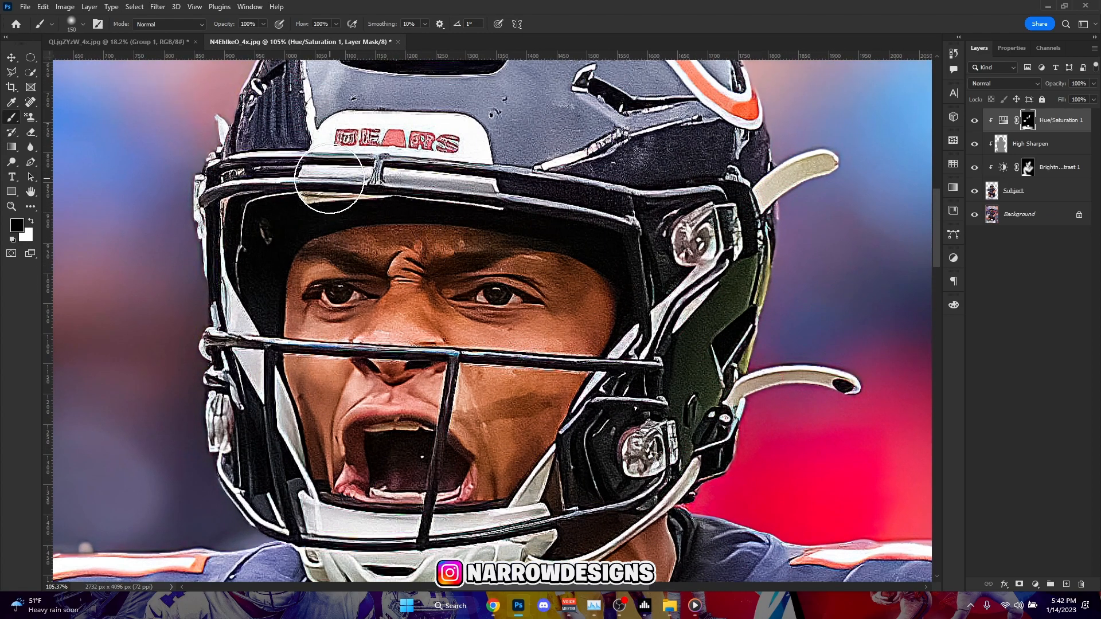
{"action": "key", "text": "x"}
{"action": "scroll", "coordinate": [431, 182], "scroll_direction": "down", "scroll_amount": 4}
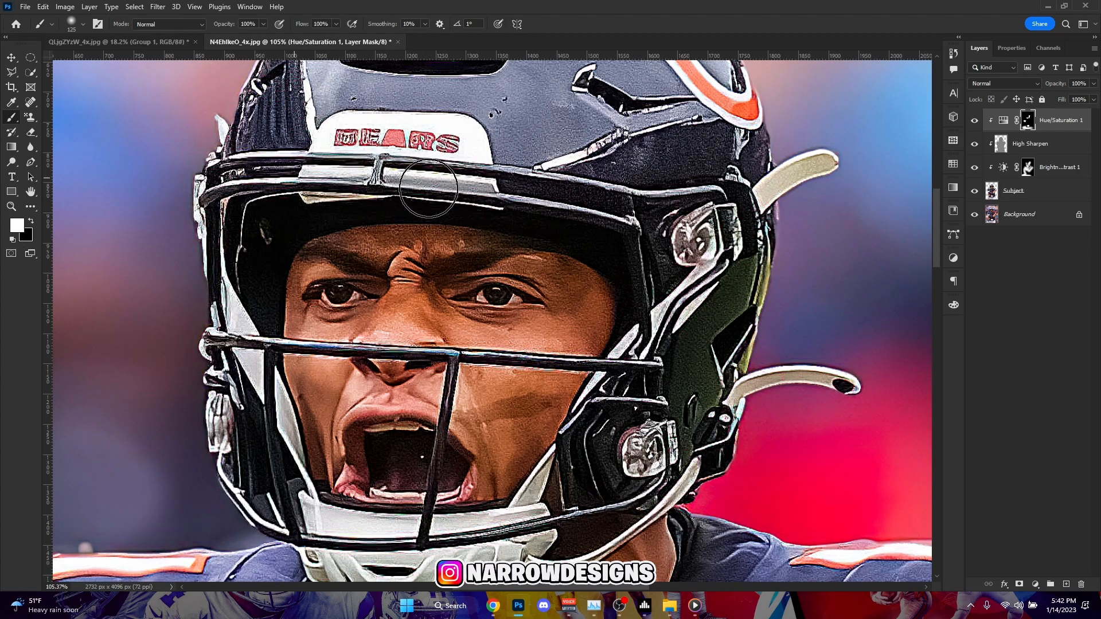
{"action": "scroll", "coordinate": [459, 212], "scroll_direction": "up", "scroll_amount": 2}
{"action": "scroll", "coordinate": [493, 241], "scroll_direction": "down", "scroll_amount": 4}
{"action": "scroll", "coordinate": [493, 241], "scroll_direction": "up", "scroll_amount": 6}
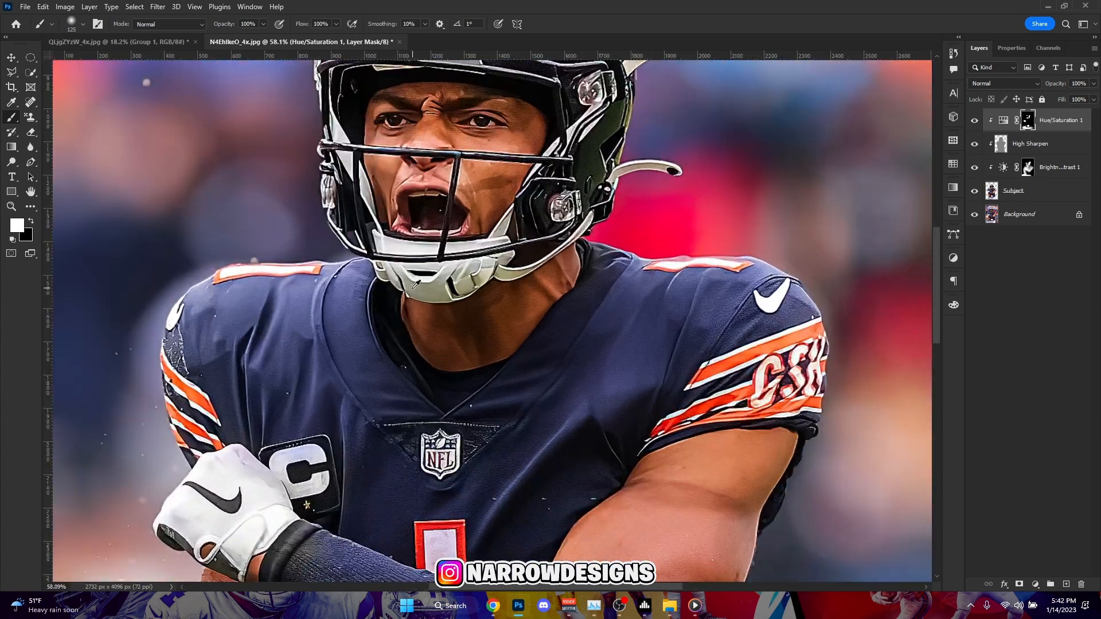
Set the saturation of the greens to -100 in the Hue/Saturation adjustment and inspect the chin guard.
{"action": "left_click", "coordinate": [1013, 48]}
{"action": "left_click", "coordinate": [1035, 101]}
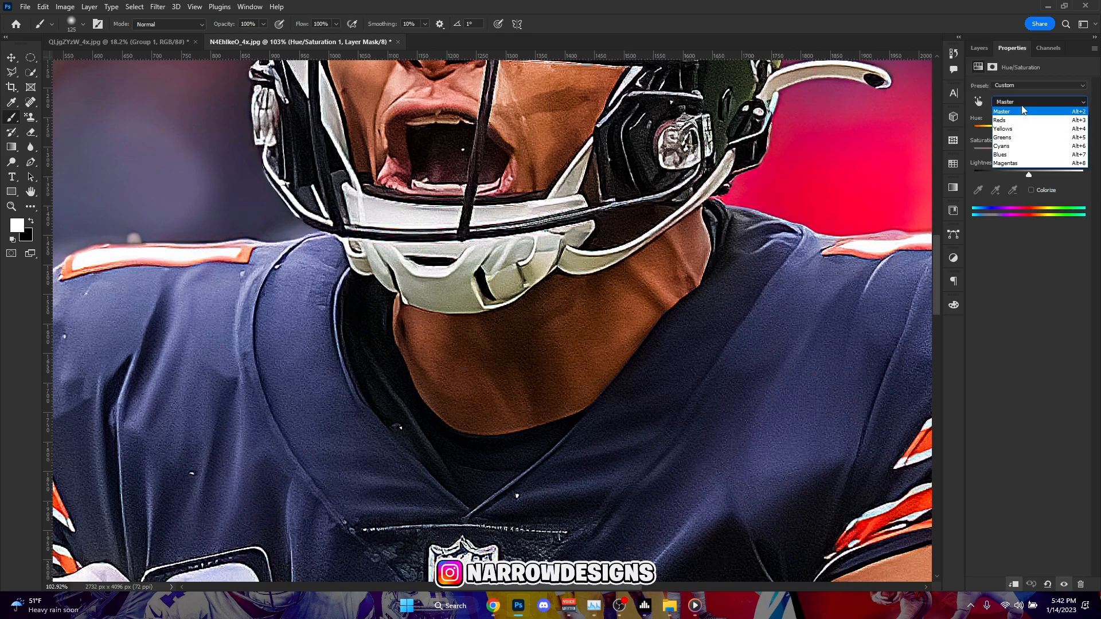
{"action": "left_click", "coordinate": [1021, 138]}
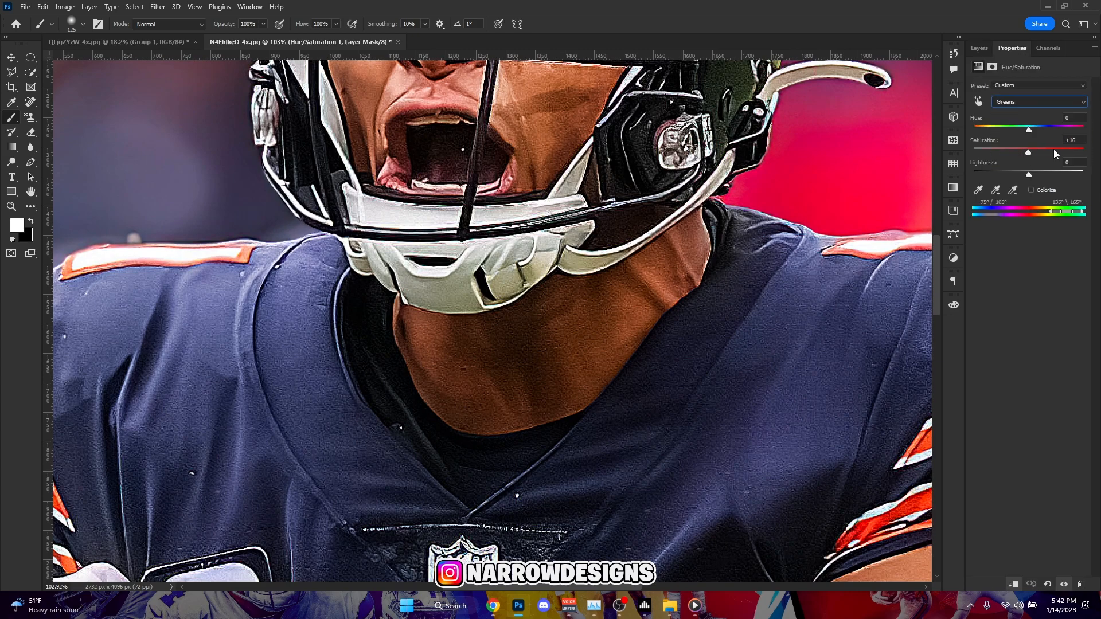
{"action": "left_click", "coordinate": [978, 48]}
{"action": "scroll", "coordinate": [502, 229], "scroll_direction": "up", "scroll_amount": 3}
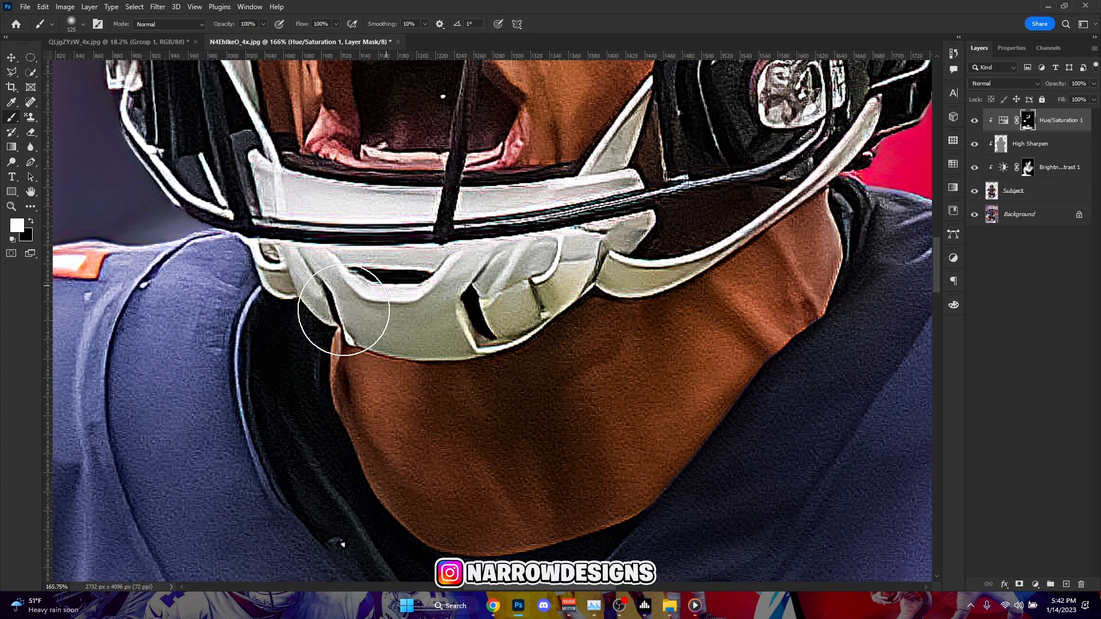
Set the saturation of the yellows to -100 in the Hue/Saturation adjustment.
{"action": "left_click", "coordinate": [1021, 49]}
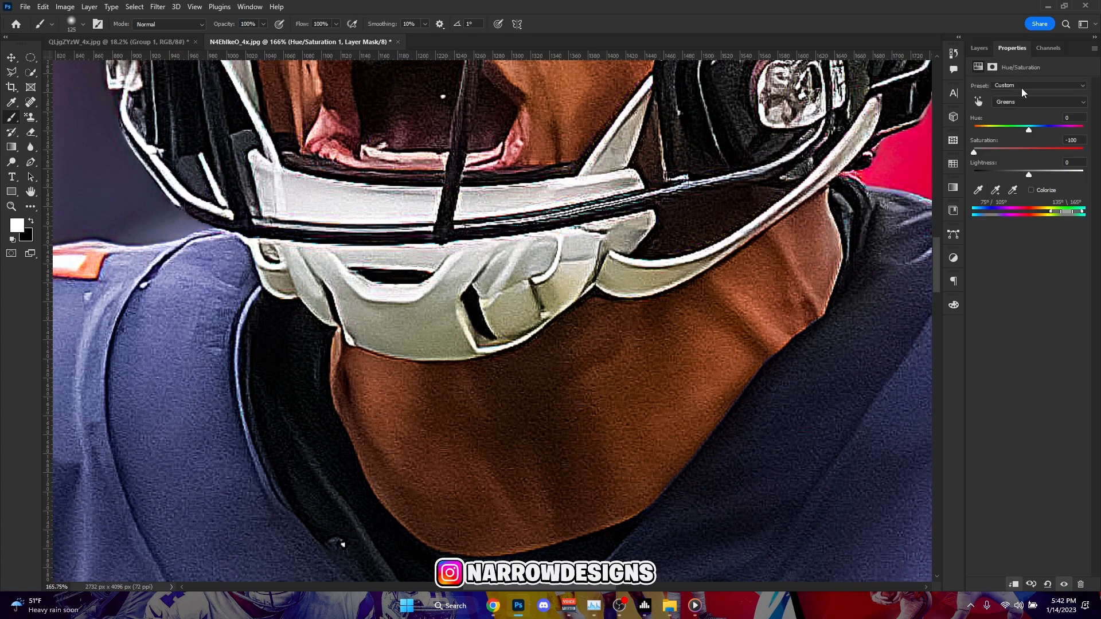
{"action": "left_click", "coordinate": [1032, 101]}
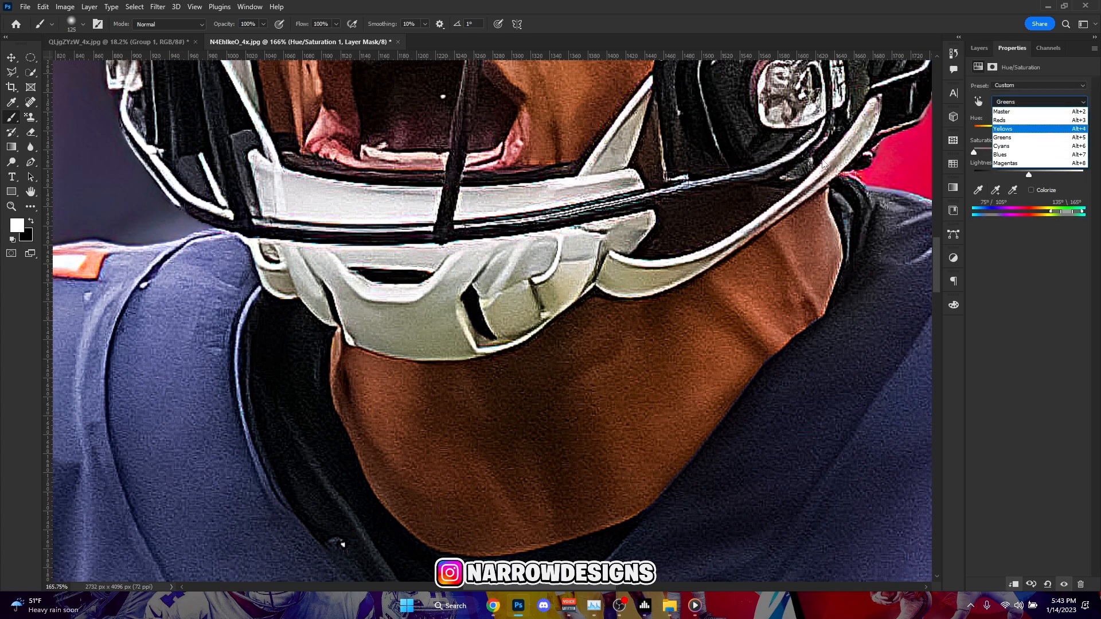
{"action": "left_click", "coordinate": [1008, 128]}
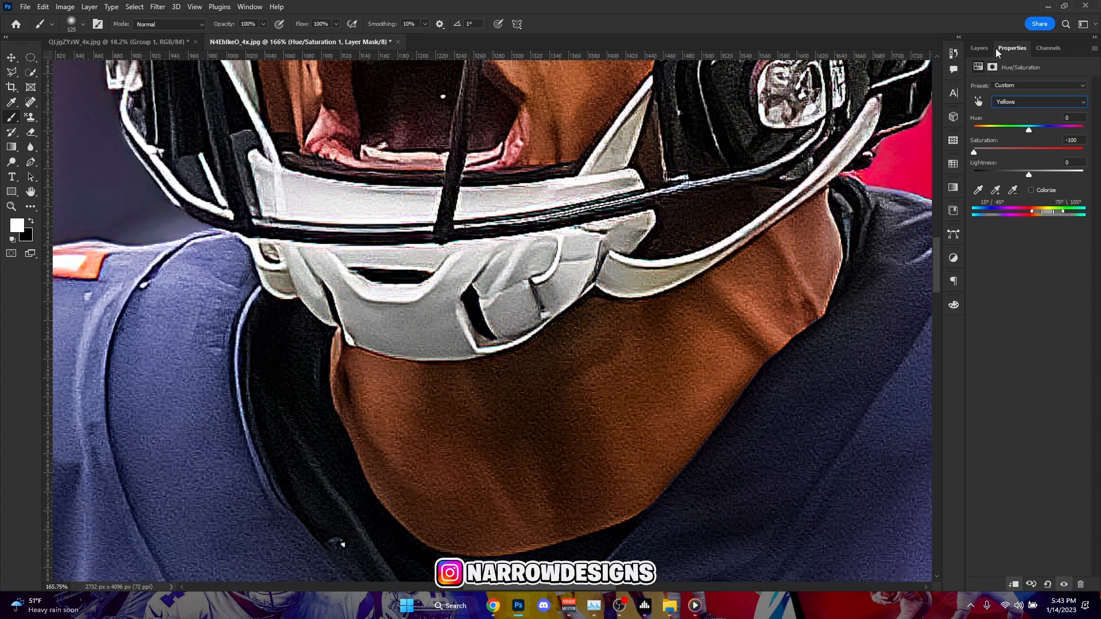
{"action": "left_click", "coordinate": [979, 48]}
Paint the Hue/Saturation mask in white over the helmet's loose straps with the 125 px brush to remove their yellow-green tint.
{"action": "scroll", "coordinate": [524, 211], "scroll_direction": "down", "scroll_amount": 5}
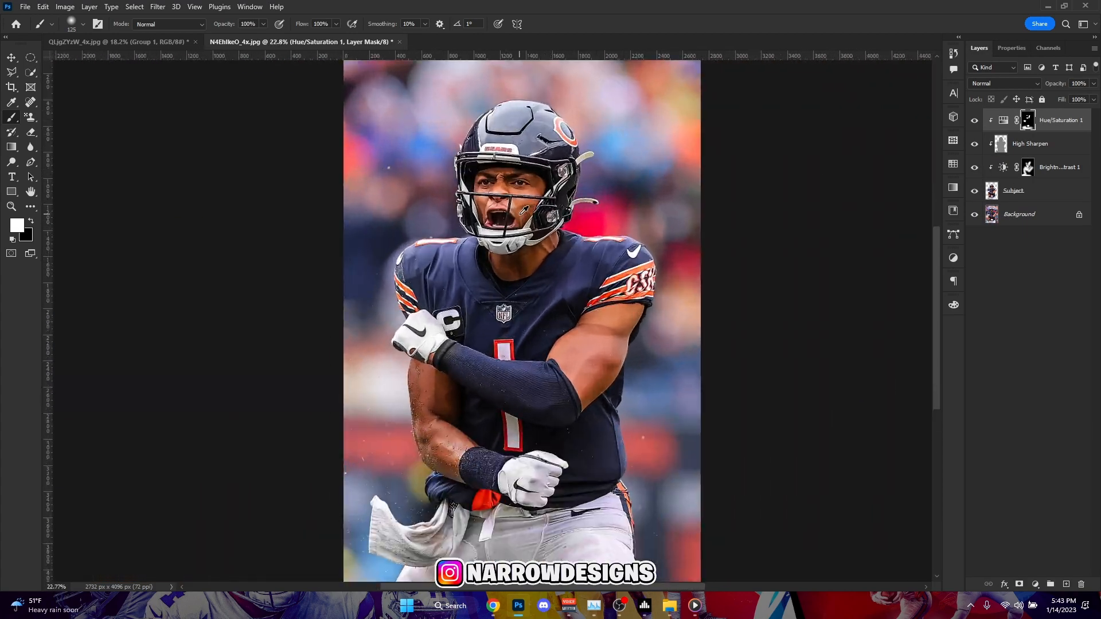
{"action": "scroll", "coordinate": [523, 211], "scroll_direction": "up", "scroll_amount": 5}
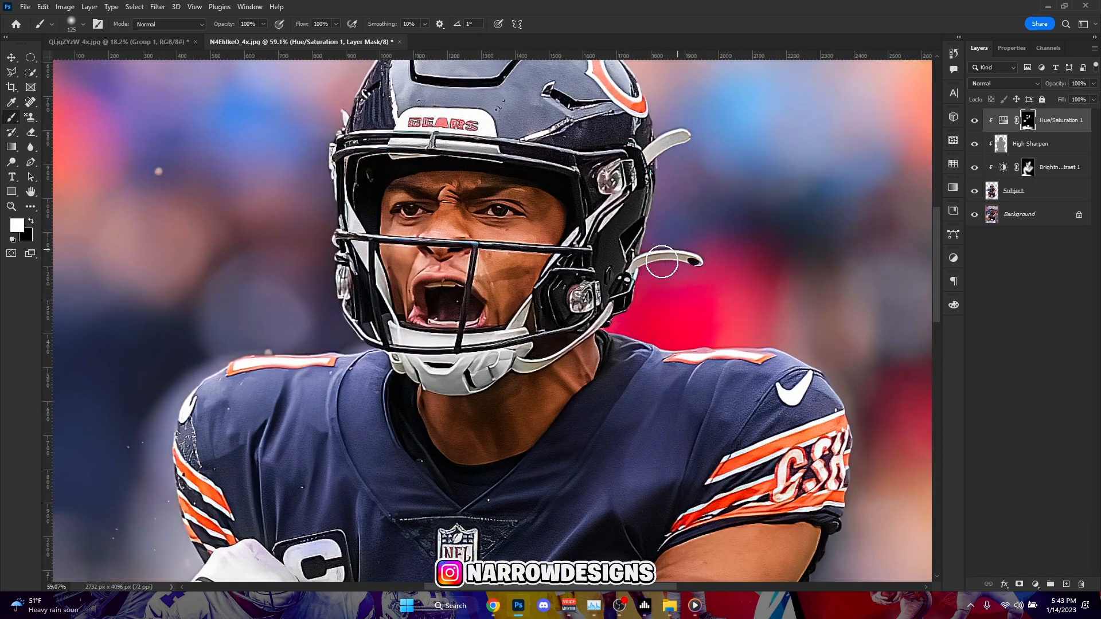
{"action": "scroll", "coordinate": [661, 255], "scroll_direction": "down", "scroll_amount": 5}
{"action": "scroll", "coordinate": [407, 401], "scroll_direction": "up", "scroll_amount": 6}
{"action": "key", "text": "x"}
{"action": "scroll", "coordinate": [457, 315], "scroll_direction": "down", "scroll_amount": 3}
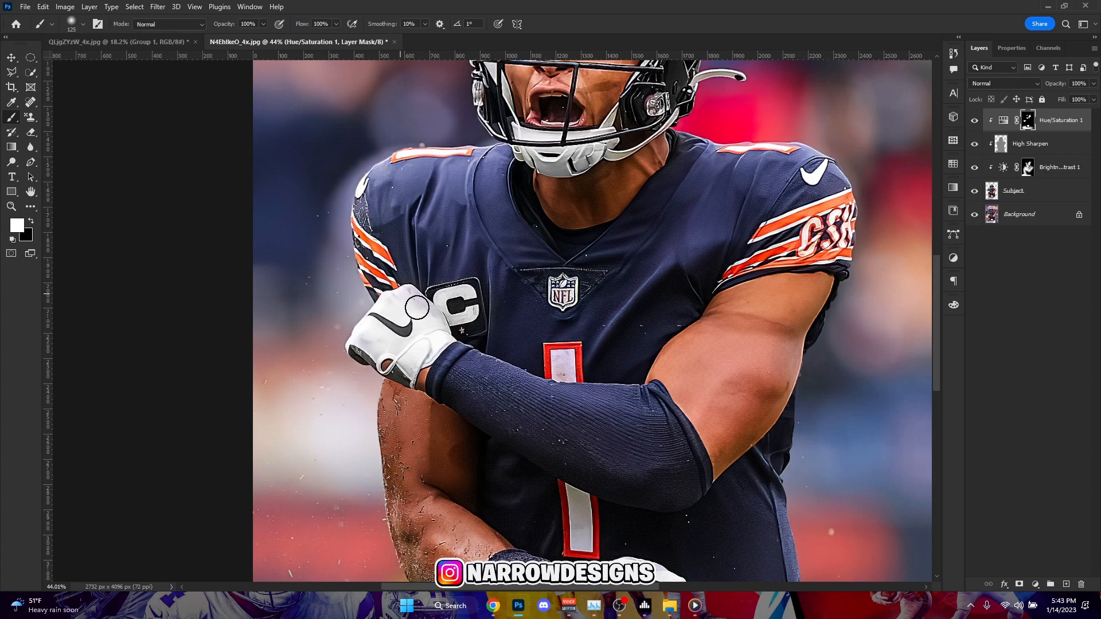
Enlarge the brush to 200 px, paint the Hue/Saturation mask in white over the hanging towel, and check the whole player.
{"action": "scroll", "coordinate": [413, 304], "scroll_direction": "down", "scroll_amount": 3}
{"action": "scroll", "coordinate": [488, 367], "scroll_direction": "down", "scroll_amount": 3}
{"action": "scroll", "coordinate": [487, 358], "scroll_direction": "up", "scroll_amount": 3}
{"action": "scroll", "coordinate": [486, 356], "scroll_direction": "down", "scroll_amount": 4}
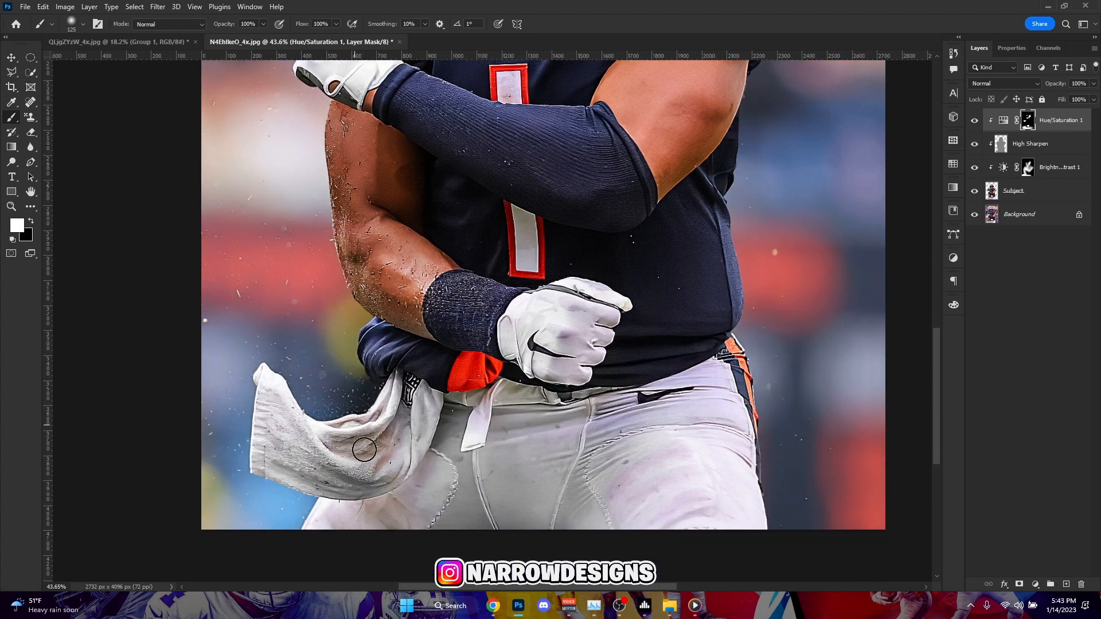
{"action": "key", "text": "x"}
{"action": "scroll", "coordinate": [385, 437], "scroll_direction": "down", "scroll_amount": 2}
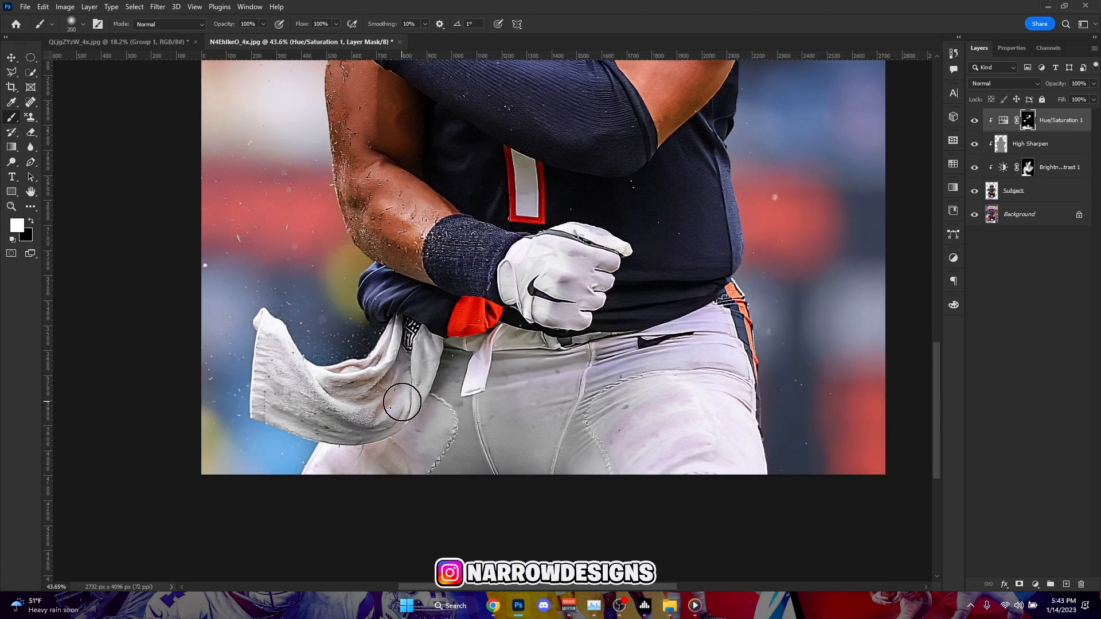
{"action": "scroll", "coordinate": [636, 332], "scroll_direction": "down", "scroll_amount": 4}
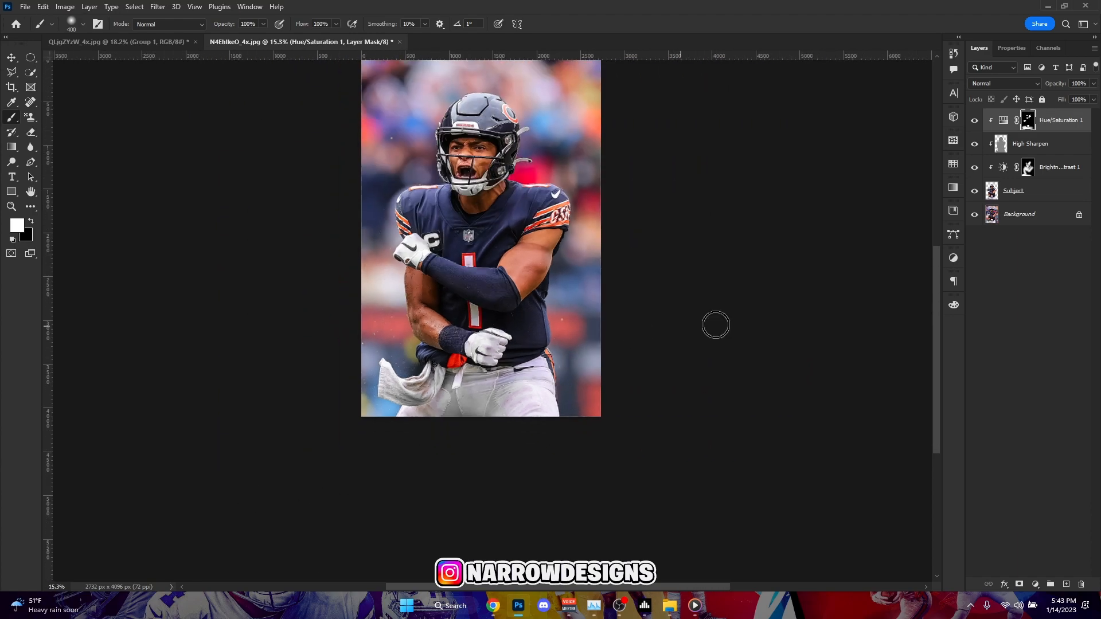
{"action": "scroll", "coordinate": [724, 282], "scroll_direction": "up", "scroll_amount": 2}
Add a second Brightness/Contrast adjustment above the first, with brightness 56 and contrast 36.
{"action": "left_click", "coordinate": [1058, 172]}
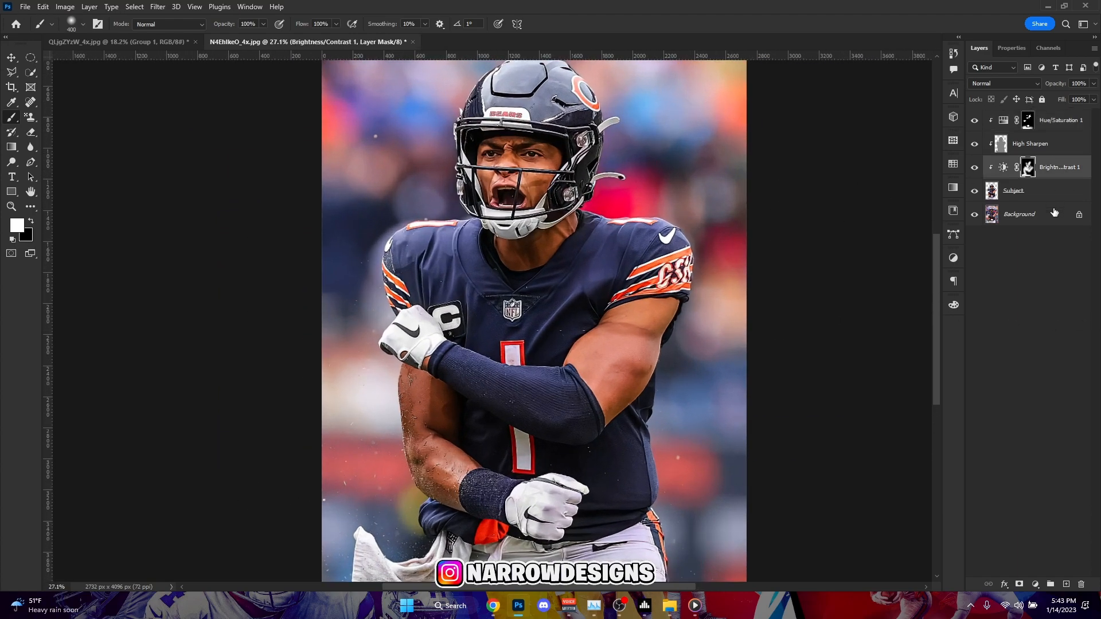
{"action": "left_click", "coordinate": [1035, 584]}
{"action": "left_click", "coordinate": [1049, 422]}
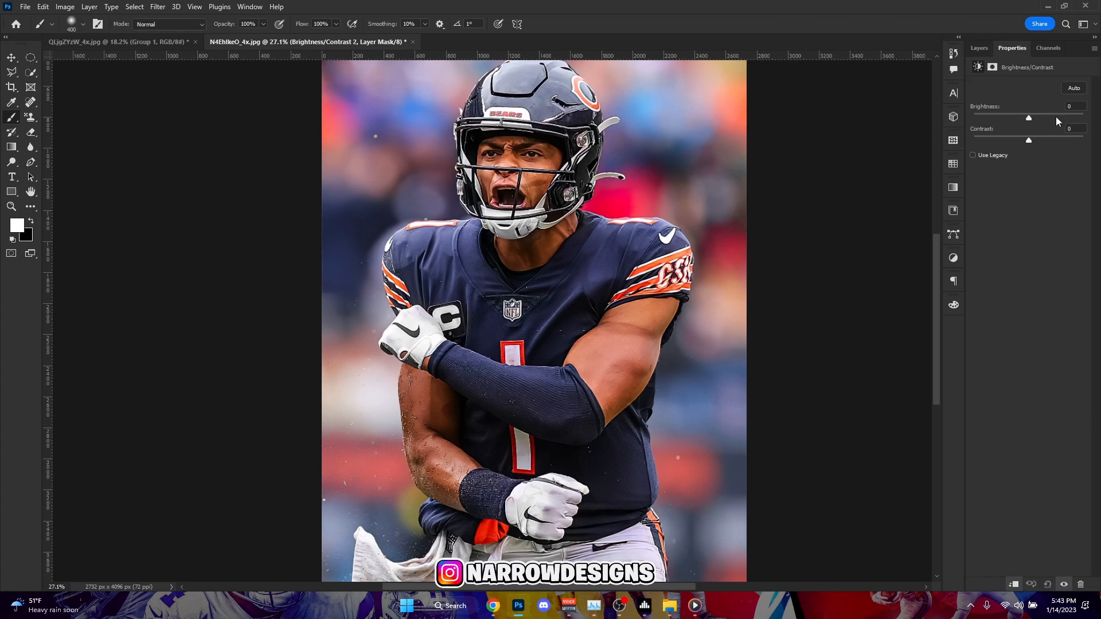
{"action": "left_click", "coordinate": [1053, 118]}
{"action": "left_click_drag", "start_coordinate": [1053, 118], "coordinate": [1051, 119]}
{"action": "left_click", "coordinate": [1048, 139]}
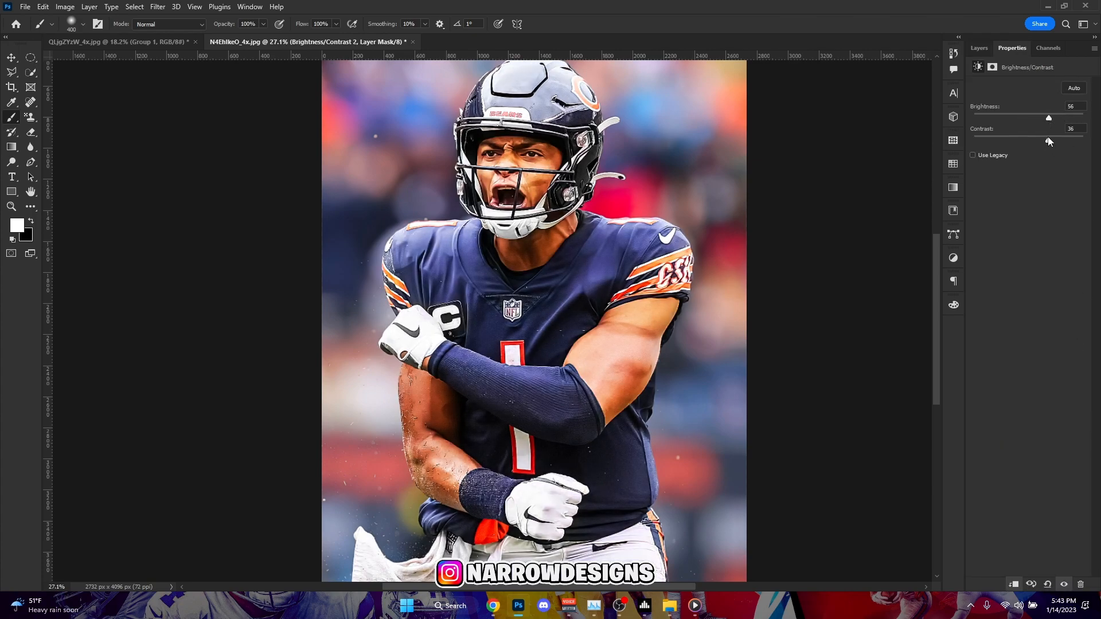
Slightly lower the new adjustment's brightness and invert its mask to black.
{"action": "left_click", "coordinate": [982, 48]}
{"action": "left_click", "coordinate": [1013, 49]}
{"action": "left_click_drag", "start_coordinate": [1046, 122], "coordinate": [1044, 117]}
{"action": "left_click", "coordinate": [980, 49]}
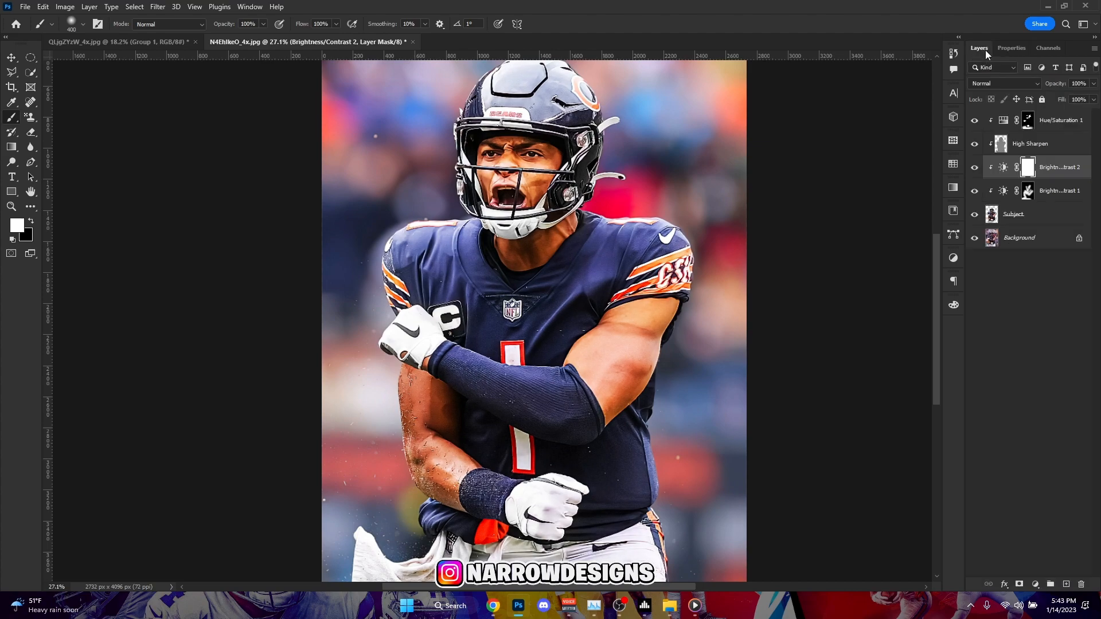
{"action": "key", "text": "ctrl+i"}
Try painting highlights on the Brightness/Contrast 2 mask along the player's shoulder and arm with a 600 px brush, and undo the strokes.
{"action": "key", "text": "]"}
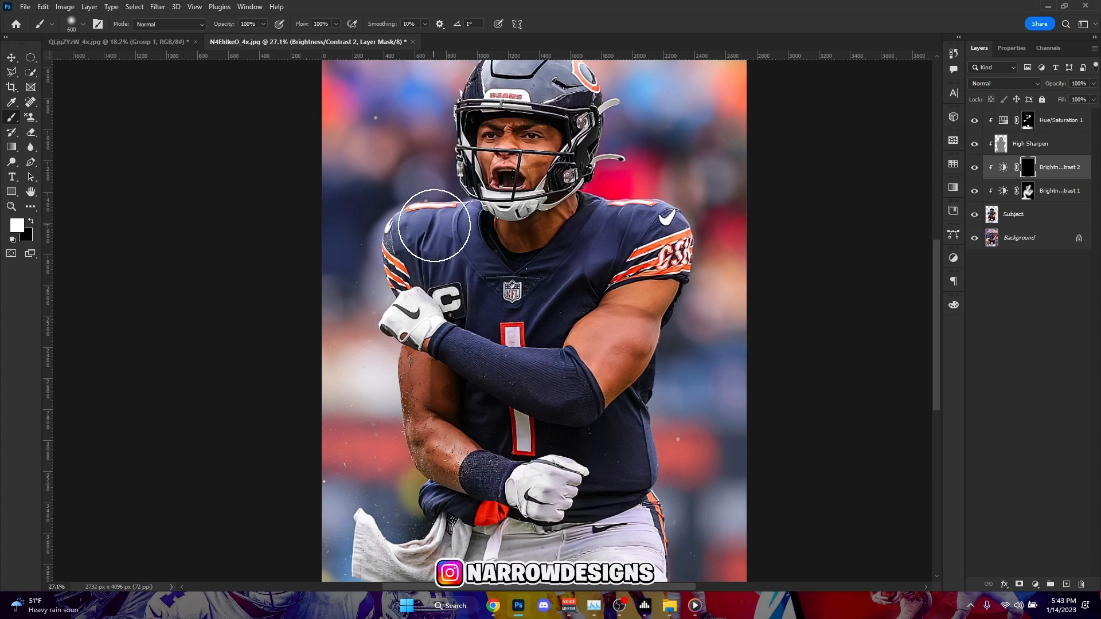
{"action": "mouse_move", "coordinate": [475, 209]}
{"action": "left_mouse_down"}
{"action": "mouse_move", "coordinate": [327, 243]}
{"action": "mouse_move", "coordinate": [368, 272]}
{"action": "left_mouse_up"}
{"action": "left_click_drag", "start_coordinate": [388, 324], "coordinate": [388, 490]}
{"action": "mouse_move", "coordinate": [425, 369]}
{"action": "left_mouse_down"}
{"action": "mouse_move", "coordinate": [414, 457]}
{"action": "mouse_move", "coordinate": [435, 497]}
{"action": "left_mouse_up"}
{"action": "scroll", "coordinate": [400, 325], "scroll_direction": "down", "scroll_amount": 5}
{"action": "key", "text": "ctrl+z"}
{"action": "key", "text": "ctrl+z"}
{"action": "scroll", "coordinate": [607, 434], "scroll_direction": "up", "scroll_amount": 5}
{"action": "key", "text": "ctrl+z"}
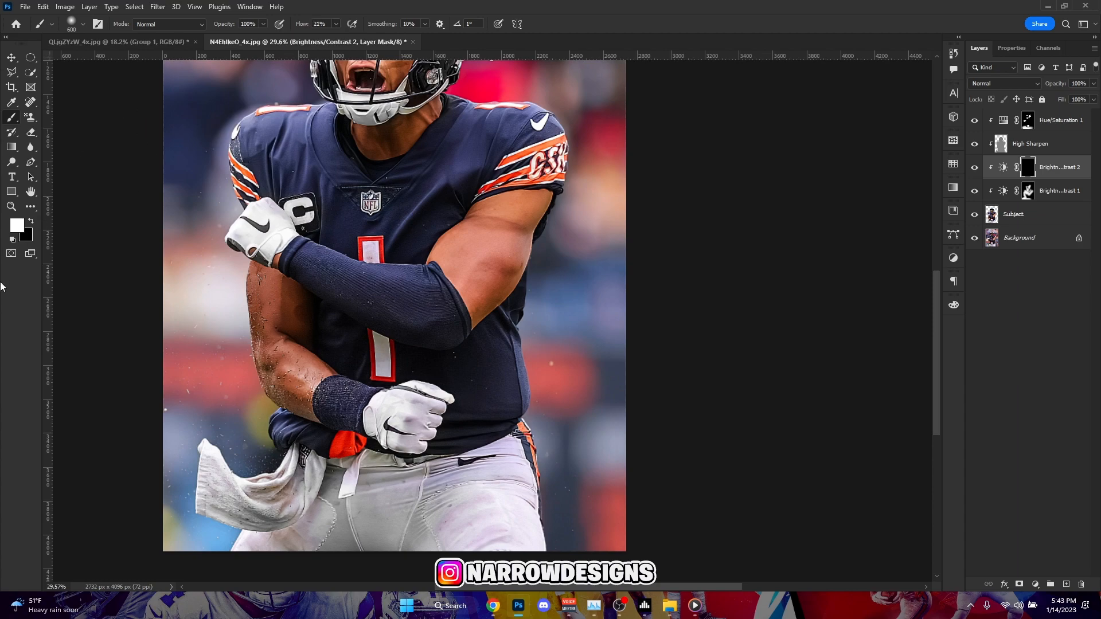
Paint highlights along both sides of the player on the Brightness/Contrast 2 mask with a 600 px white brush at 21% flow.
{"action": "scroll", "coordinate": [241, 172], "scroll_direction": "up", "scroll_amount": 2}
{"action": "scroll", "coordinate": [354, 509], "scroll_direction": "down", "scroll_amount": 2}
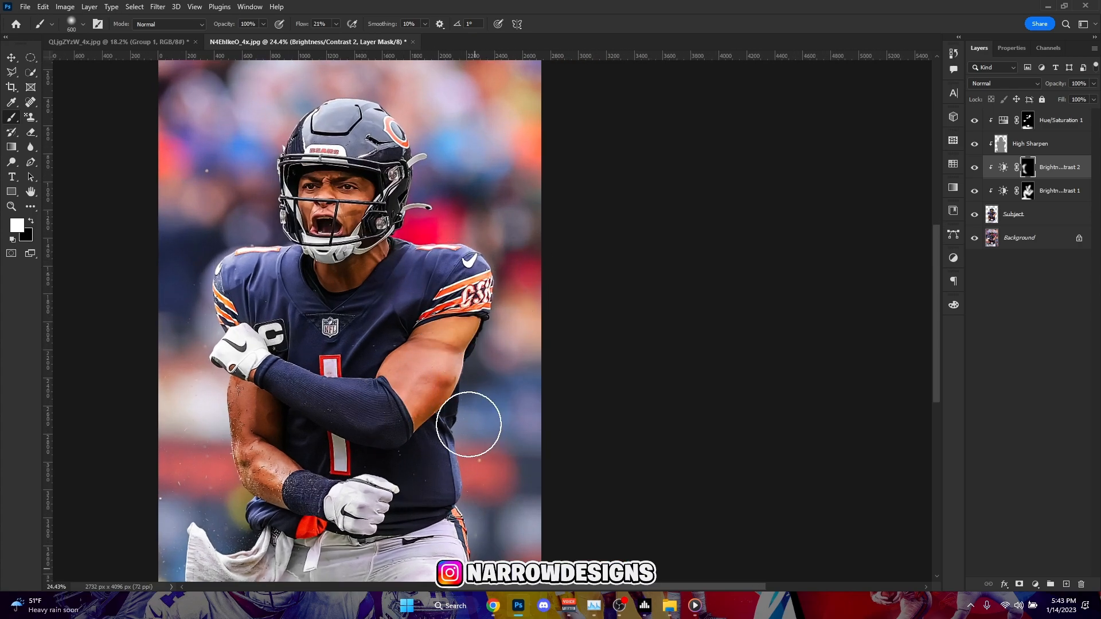
{"action": "scroll", "coordinate": [465, 400], "scroll_direction": "down", "scroll_amount": 2}
{"action": "scroll", "coordinate": [247, 473], "scroll_direction": "up", "scroll_amount": 3}
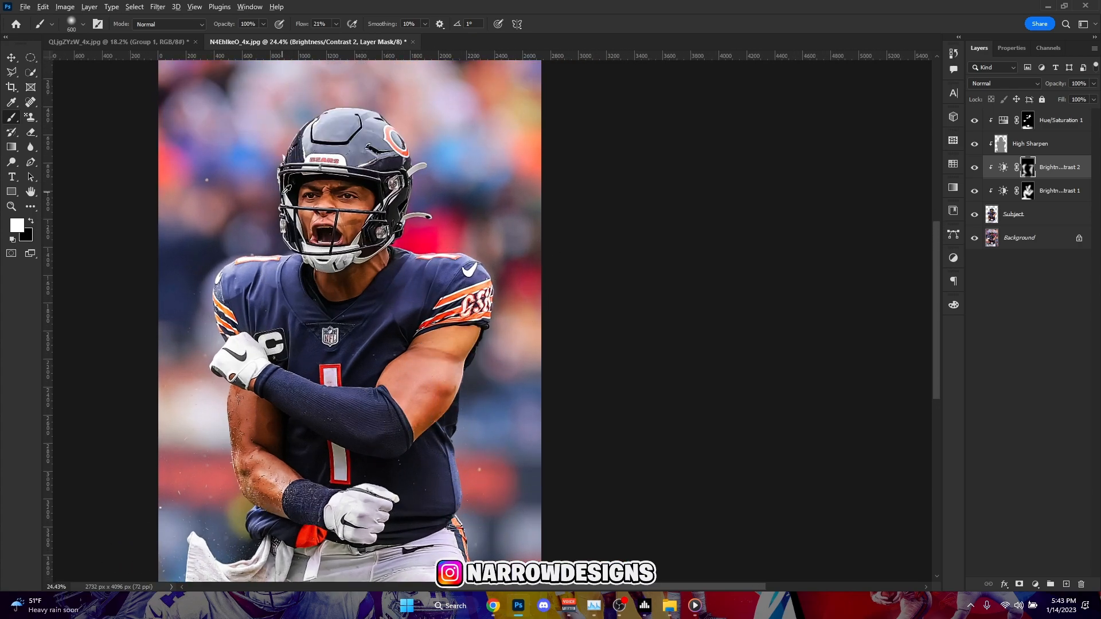
{"action": "scroll", "coordinate": [294, 111], "scroll_direction": "up", "scroll_amount": 1}
{"action": "scroll", "coordinate": [355, 225], "scroll_direction": "up", "scroll_amount": 1}
{"action": "scroll", "coordinate": [355, 225], "scroll_direction": "down", "scroll_amount": 5}
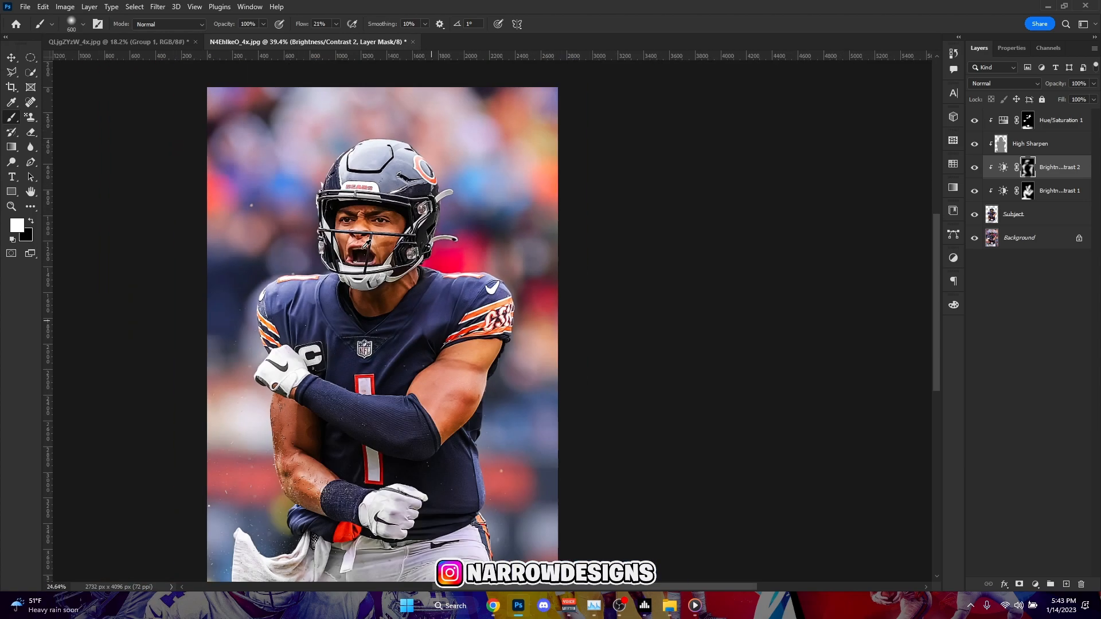
{"action": "scroll", "coordinate": [342, 250], "scroll_direction": "up", "scroll_amount": 5}
{"action": "scroll", "coordinate": [349, 247], "scroll_direction": "down", "scroll_amount": 1}
Enlarge the brush to 900 px, switch to black for refining the highlight mask, and check the whole player.
{"action": "key", "text": "bracketright"}
{"action": "key", "text": "bracketright"}
{"action": "key", "text": "bracketright"}
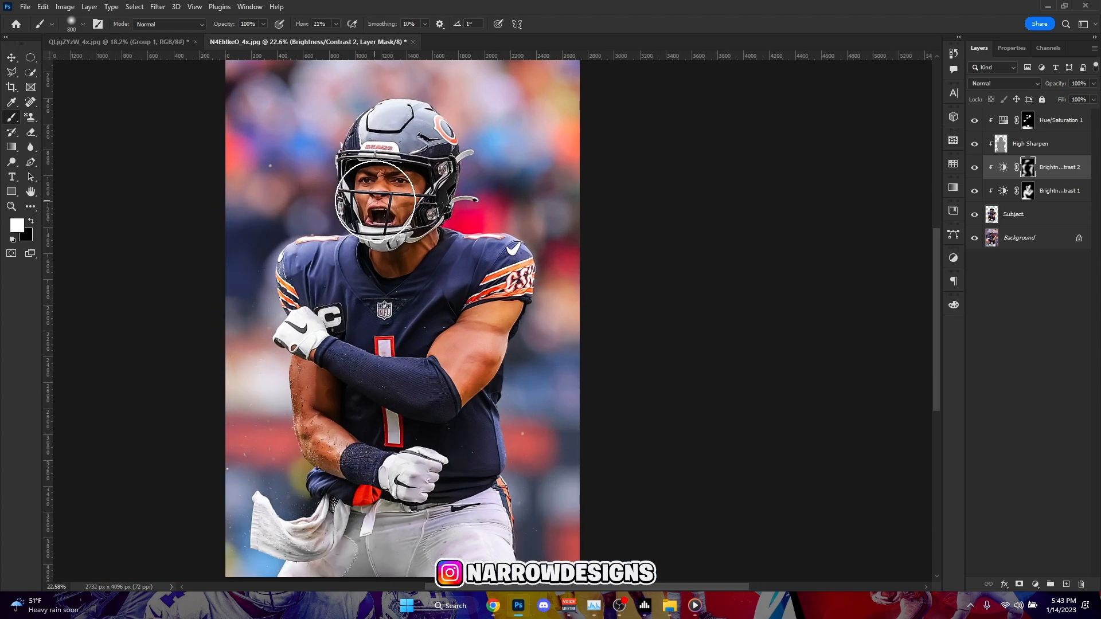
{"action": "key", "text": "x"}
{"action": "scroll", "coordinate": [385, 195], "scroll_direction": "down", "scroll_amount": 2}
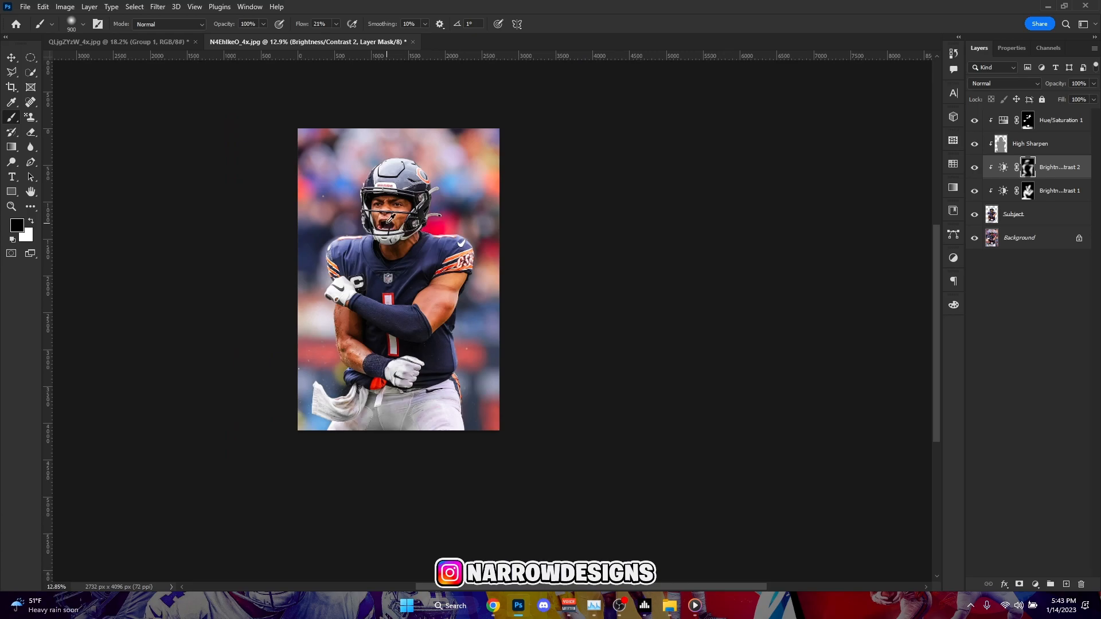
{"action": "scroll", "coordinate": [398, 216], "scroll_direction": "down", "scroll_amount": 1}
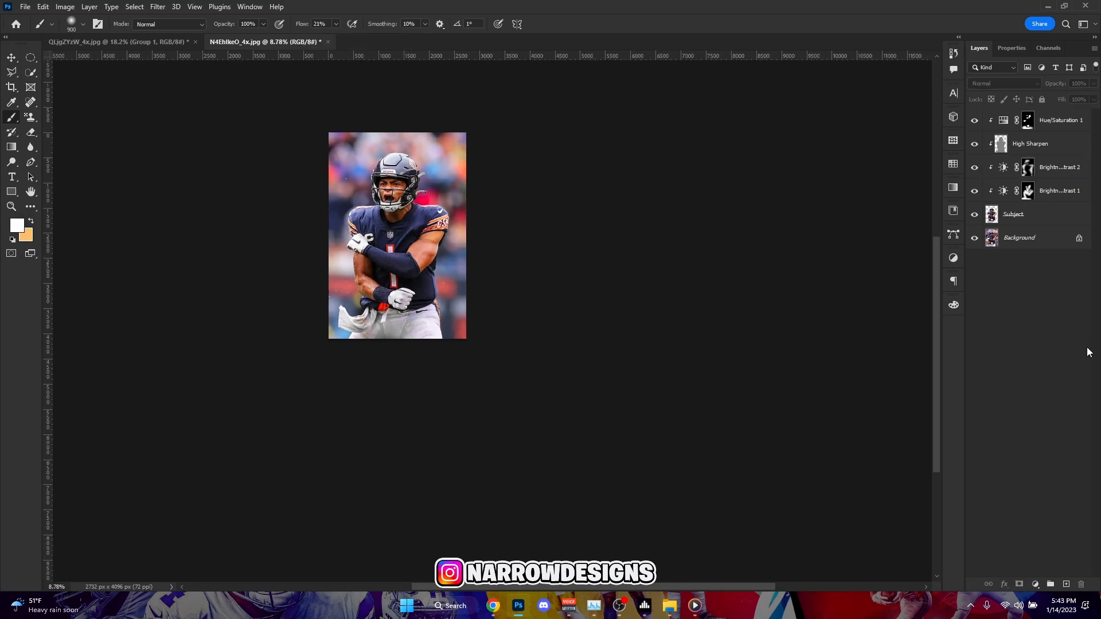
Add a clipped Black & White adjustment above the Hue/Saturation layer, with the view on the player's face.
{"action": "scroll", "coordinate": [513, 184], "scroll_direction": "up", "scroll_amount": 10}
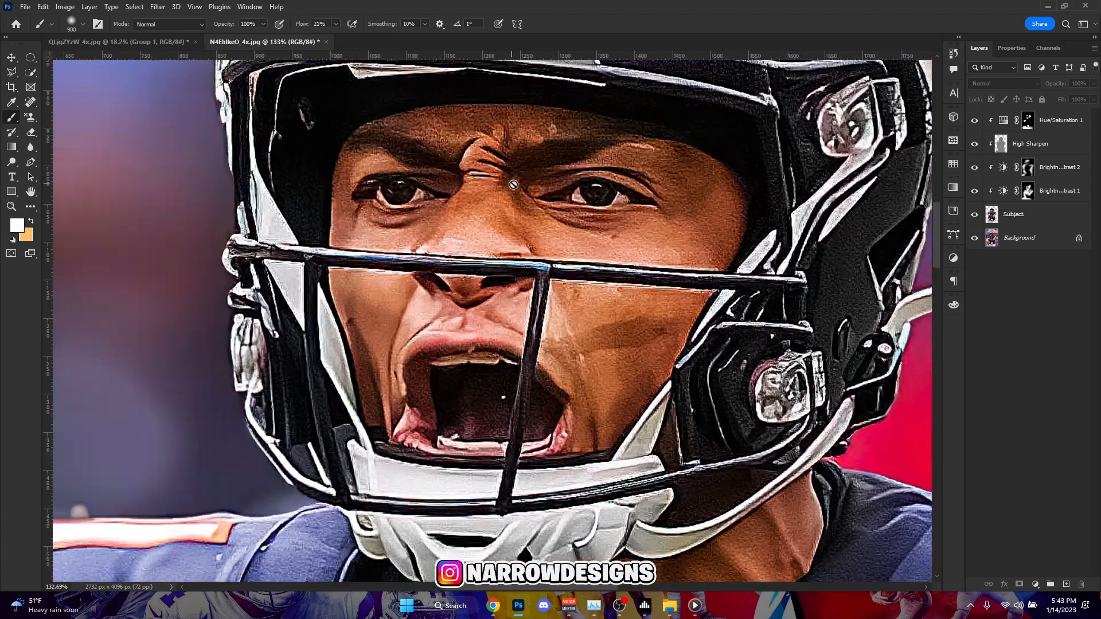
{"action": "scroll", "coordinate": [513, 184], "scroll_direction": "up", "scroll_amount": 3}
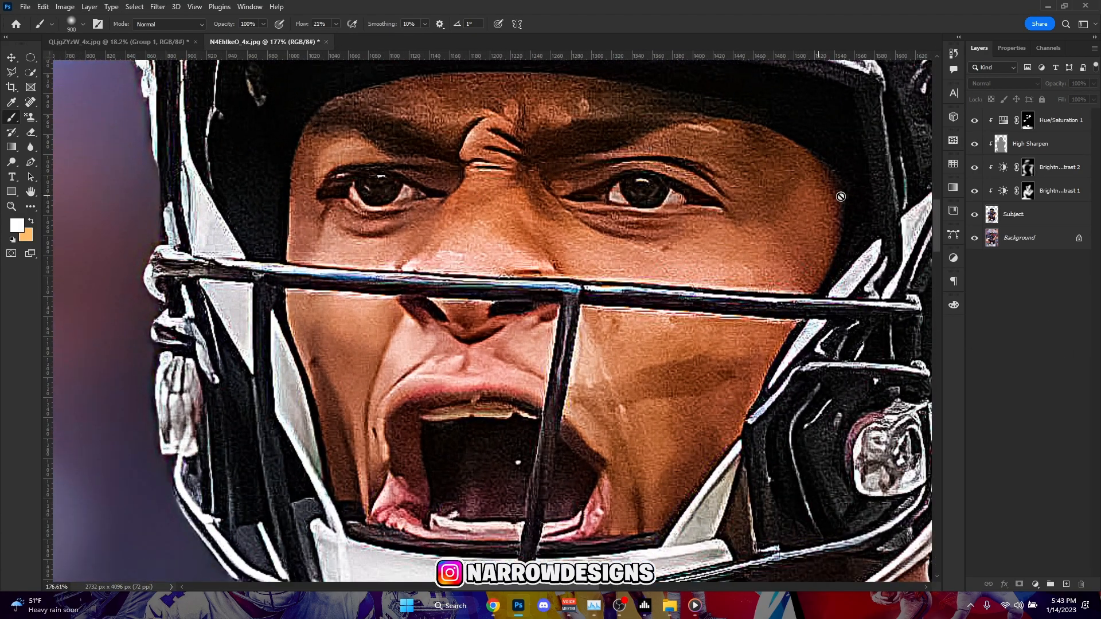
{"action": "left_click", "coordinate": [1048, 217]}
{"action": "left_click", "coordinate": [1035, 584]}
{"action": "left_click", "coordinate": [1056, 496]}
{"action": "left_click", "coordinate": [979, 48]}
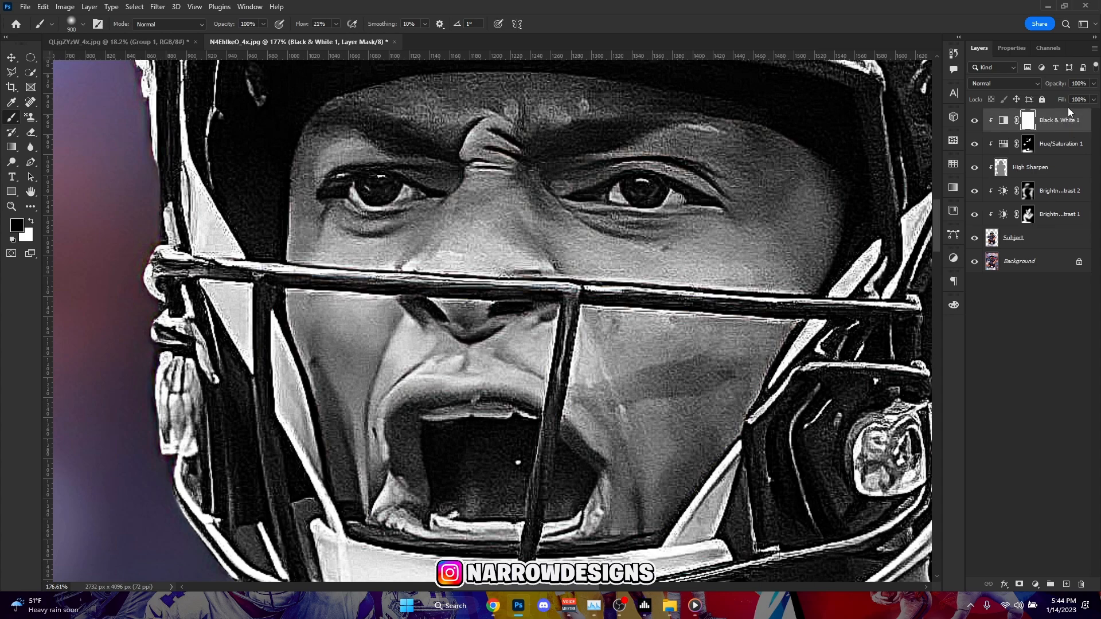
Invert the Black & White mask to black and reduce the brush to 25 px over the player's eyes.
{"action": "key", "text": "ctrl+i"}
{"action": "key", "text": "bracketleft"}
{"action": "scroll", "coordinate": [547, 315], "scroll_direction": "up", "scroll_amount": 3}
{"action": "key", "text": "x"}
{"action": "key", "text": "bracketleft"}
{"action": "key", "text": "bracketleft"}
{"action": "key", "text": "bracketleft"}
{"action": "key", "text": "bracketleft"}
{"action": "key", "text": "bracketleft"}
{"action": "key", "text": "bracketleft"}
{"action": "key", "text": "bracketleft"}
{"action": "key", "text": "bracketleft"}
{"action": "key", "text": "bracketleft"}
{"action": "key", "text": "bracketleft"}
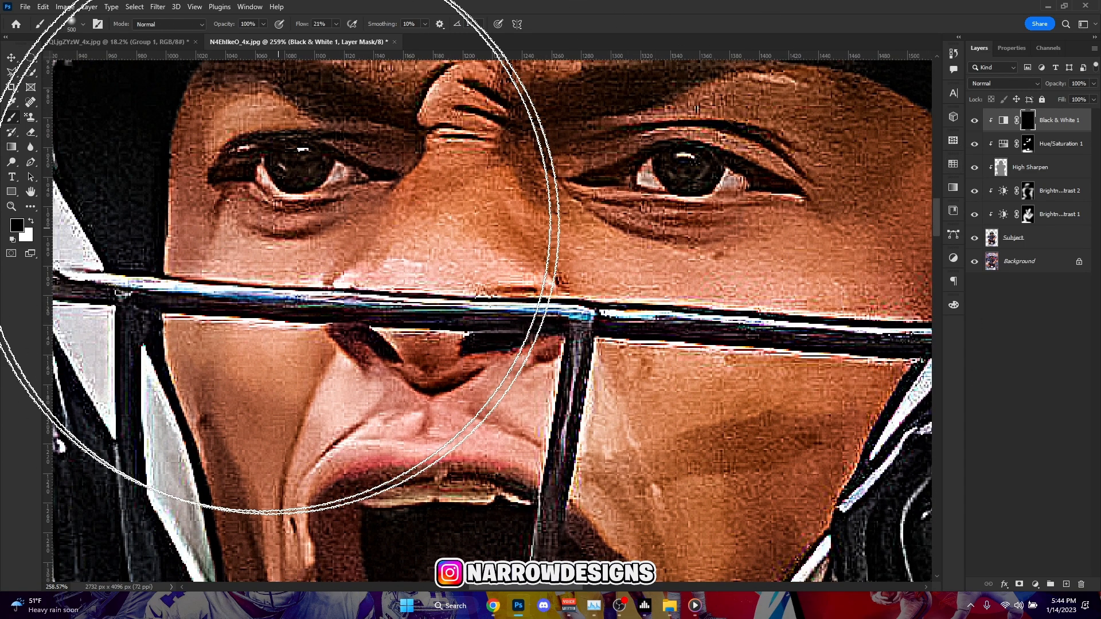
{"action": "key", "text": "bracketleft"}
{"action": "key", "text": "bracketleft"}
{"action": "key", "text": "bracketleft"}
{"action": "key", "text": "bracketleft"}
{"action": "key", "text": "bracketleft"}
{"action": "key", "text": "bracketleft"}
{"action": "key", "text": "bracketleft"}
{"action": "key", "text": "bracketleft"}
{"action": "scroll", "coordinate": [393, 319], "scroll_direction": "up", "scroll_amount": 2}
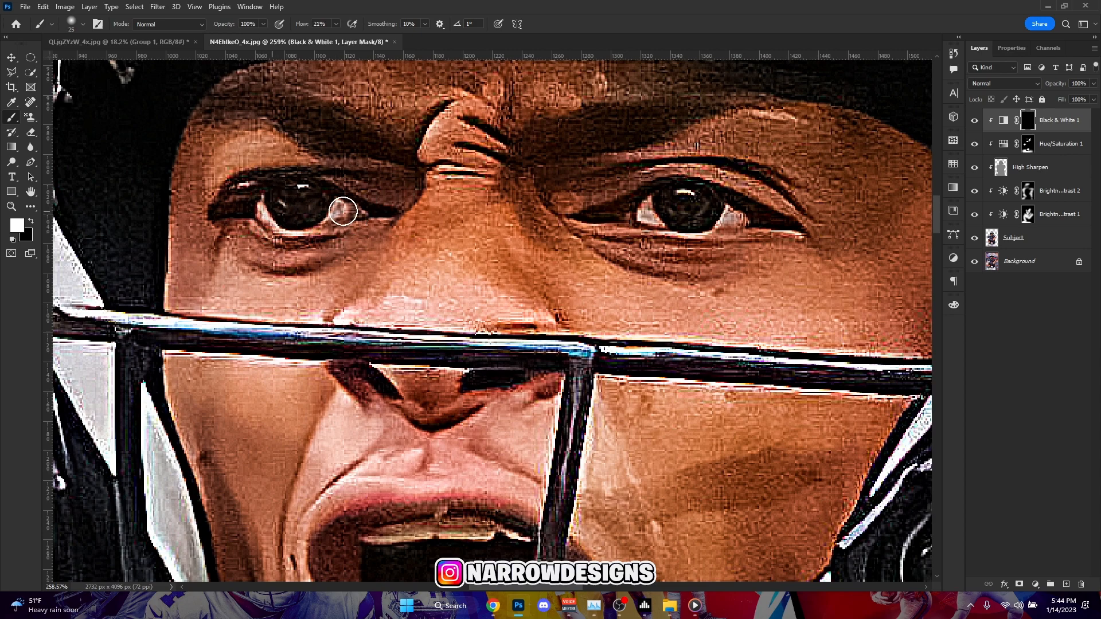
Paint the Black & White mask over the whites of both eyes at 21% flow, cleaning up with black.
{"action": "key", "text": "x"}
{"action": "left_click_drag", "start_coordinate": [333, 234], "coordinate": [291, 225]}
{"action": "key", "text": "x"}
{"action": "scroll", "coordinate": [596, 205], "scroll_direction": "down", "scroll_amount": 20}
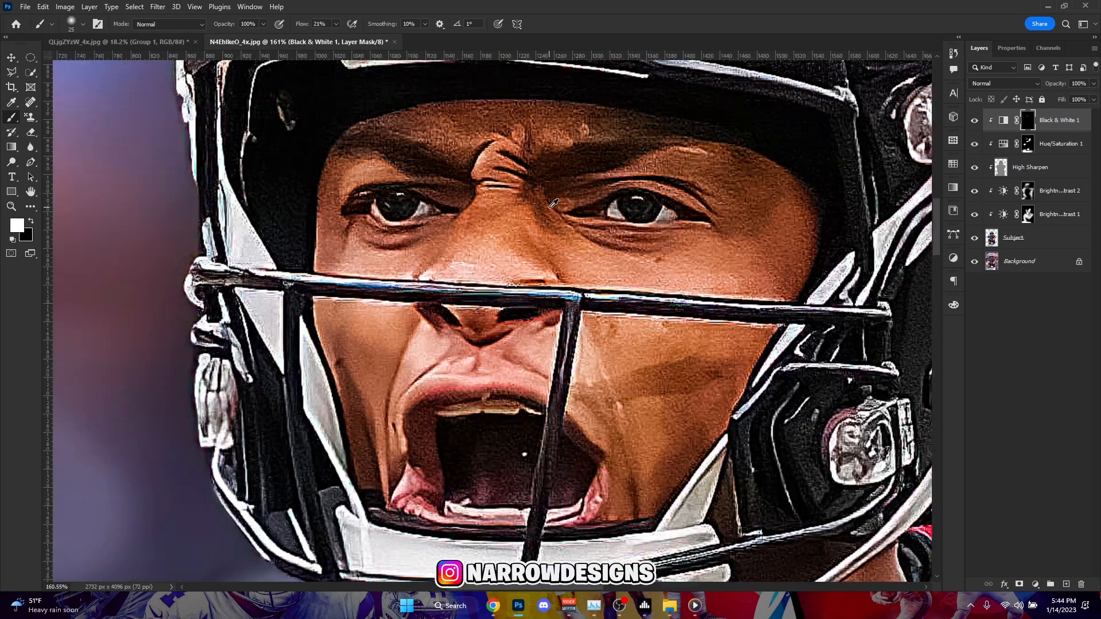
Clean up the Black & White mask with black beneath the player's right eye and check the eyes at several magnifications.
{"action": "scroll", "coordinate": [510, 198], "scroll_direction": "up", "scroll_amount": 20}
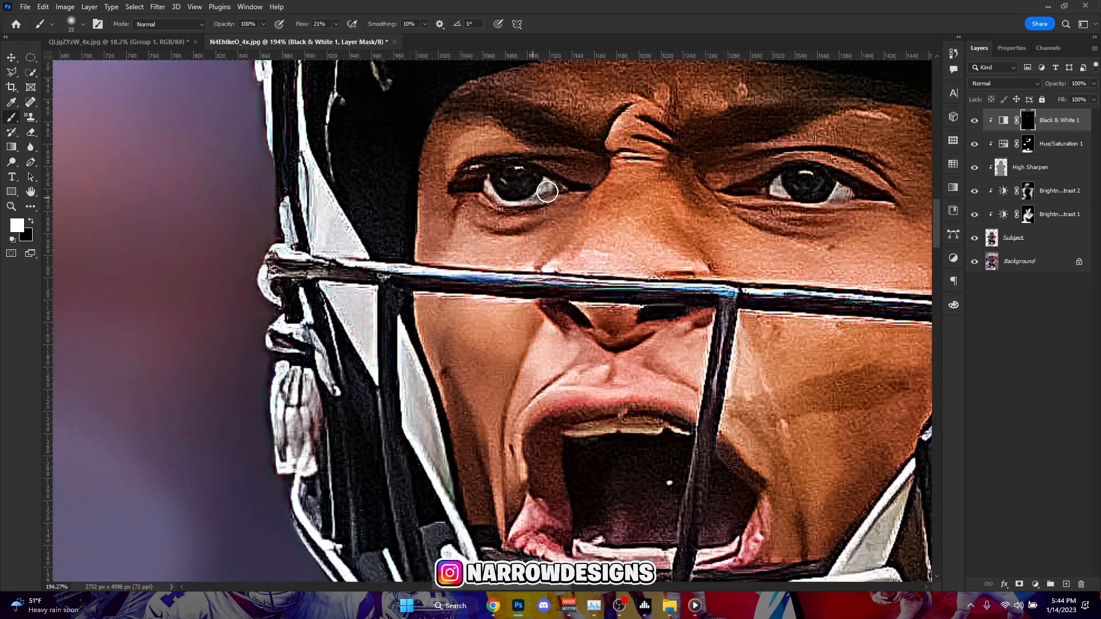
{"action": "key", "text": "x"}
{"action": "left_click_drag", "start_coordinate": [540, 210], "coordinate": [529, 209]}
{"action": "key", "text": "x"}
{"action": "key", "text": "x"}
{"action": "scroll", "coordinate": [840, 205], "scroll_direction": "down", "scroll_amount": 15}
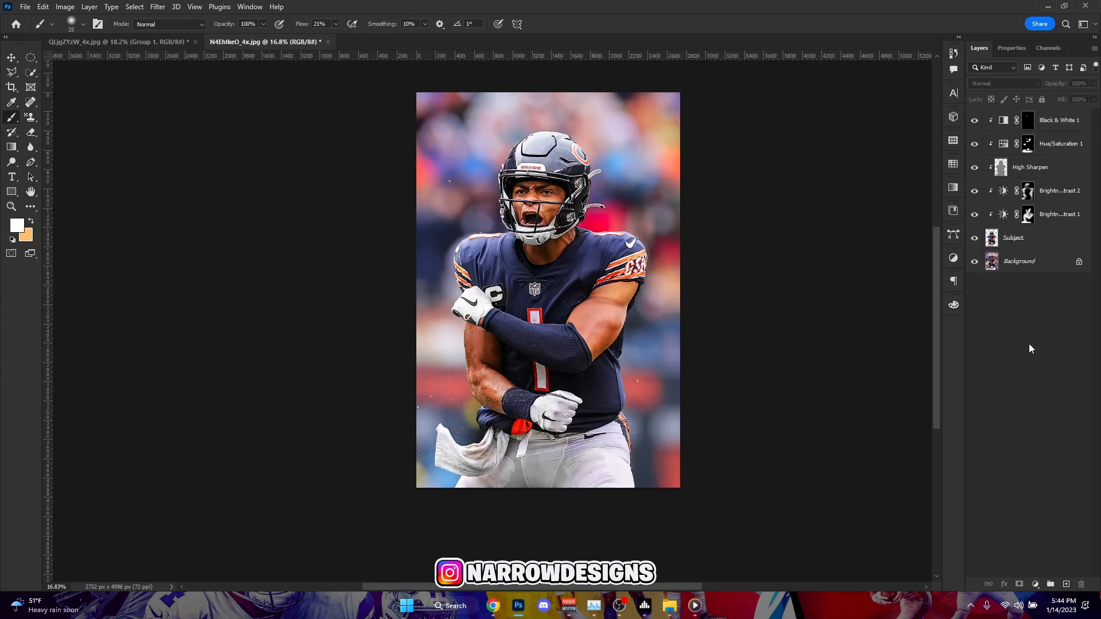
{"action": "scroll", "coordinate": [520, 192], "scroll_direction": "up", "scroll_amount": 8}
{"action": "left_click", "coordinate": [1011, 126]}
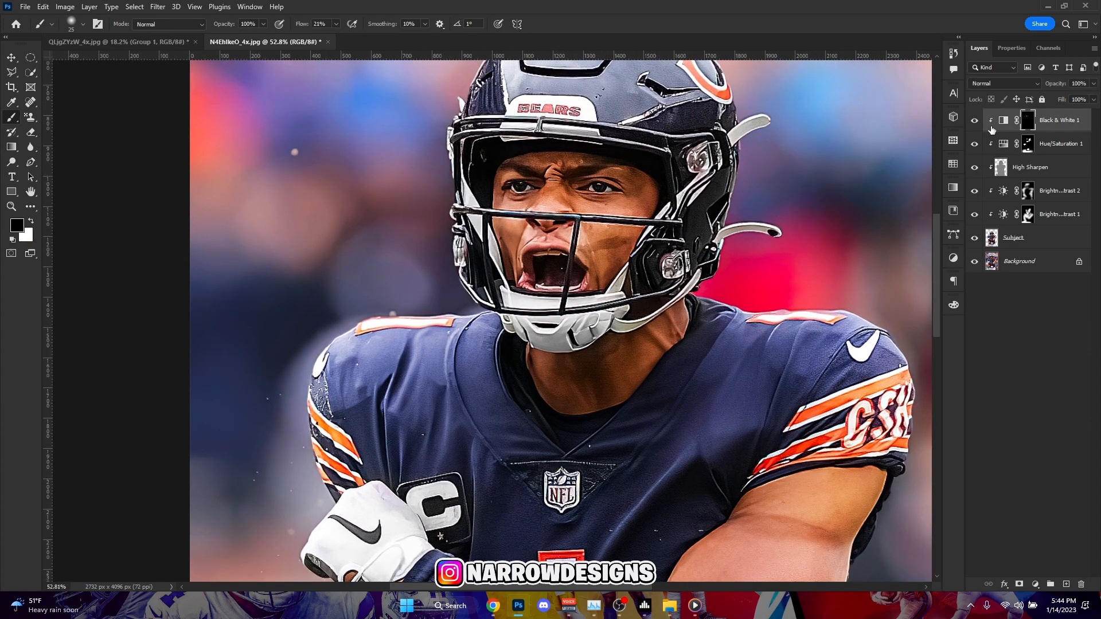
{"action": "scroll", "coordinate": [509, 195], "scroll_direction": "up", "scroll_amount": 8}
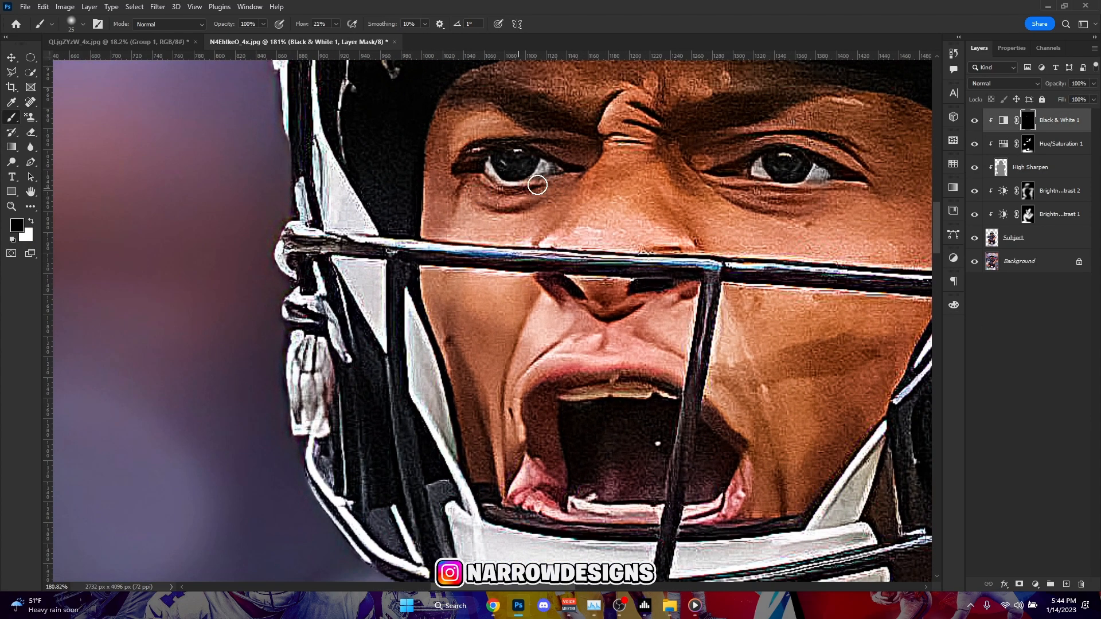
{"action": "scroll", "coordinate": [581, 178], "scroll_direction": "down", "scroll_amount": 15}
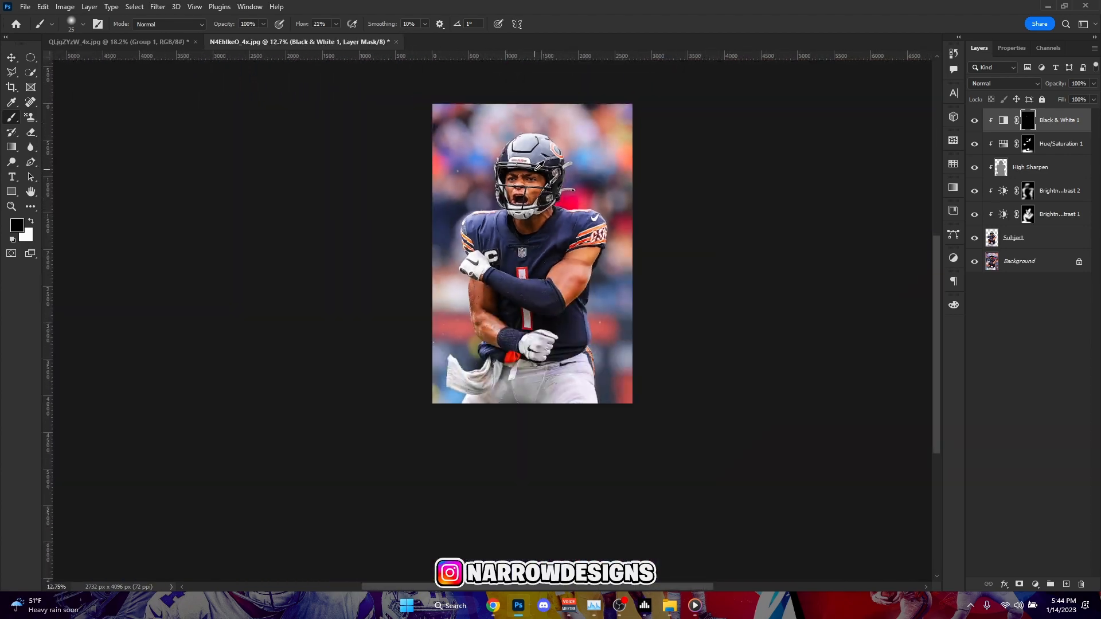
Set the brush flow to 100% and paint the Black & White mask white over the jersey number below the sleeve at 60 px.
{"action": "scroll", "coordinate": [530, 255], "scroll_direction": "up", "scroll_amount": 6}
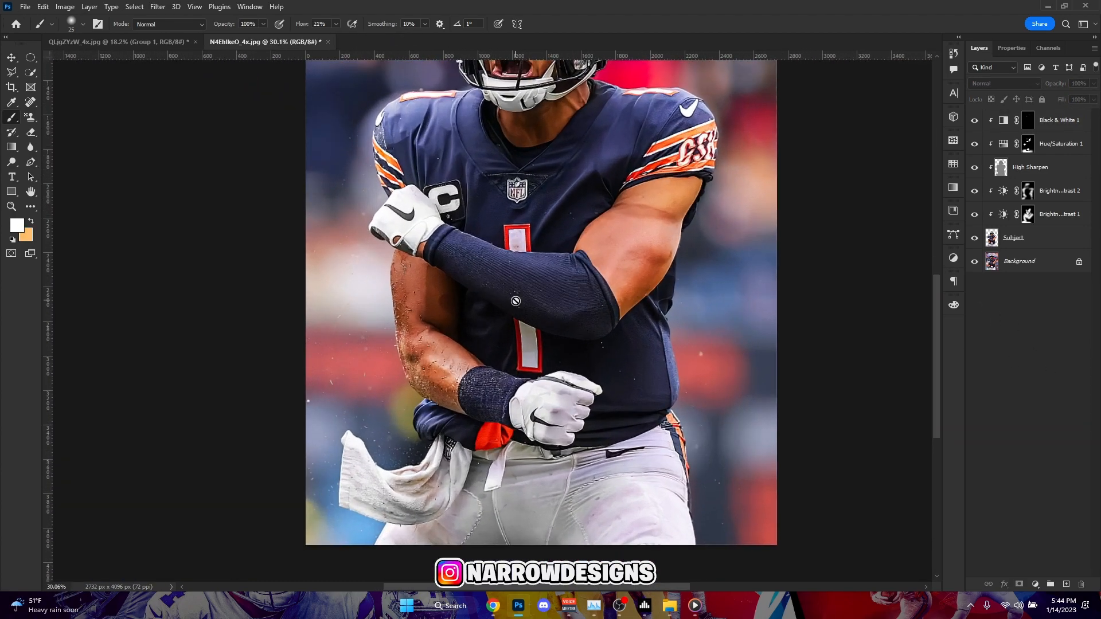
{"action": "scroll", "coordinate": [487, 297], "scroll_direction": "up", "scroll_amount": 4}
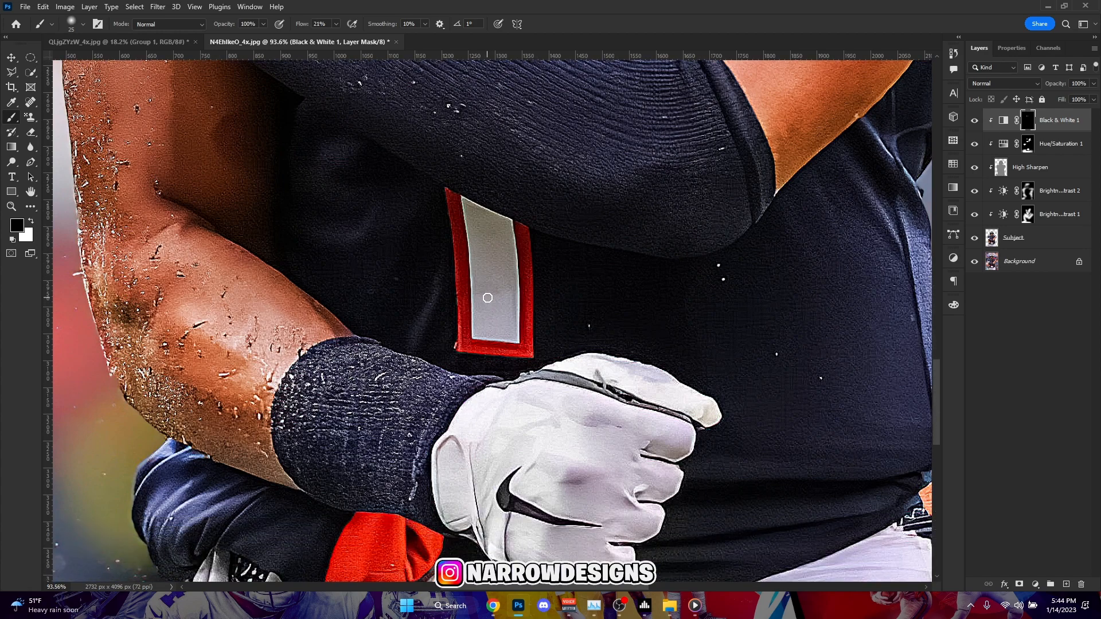
{"action": "left_click", "coordinate": [337, 25]}
{"action": "left_click_drag", "start_coordinate": [353, 38], "coordinate": [390, 40]}
{"action": "left_click", "coordinate": [11, 336]}
{"action": "key", "text": "x"}
{"action": "scroll", "coordinate": [479, 218], "scroll_direction": "up", "scroll_amount": 1}
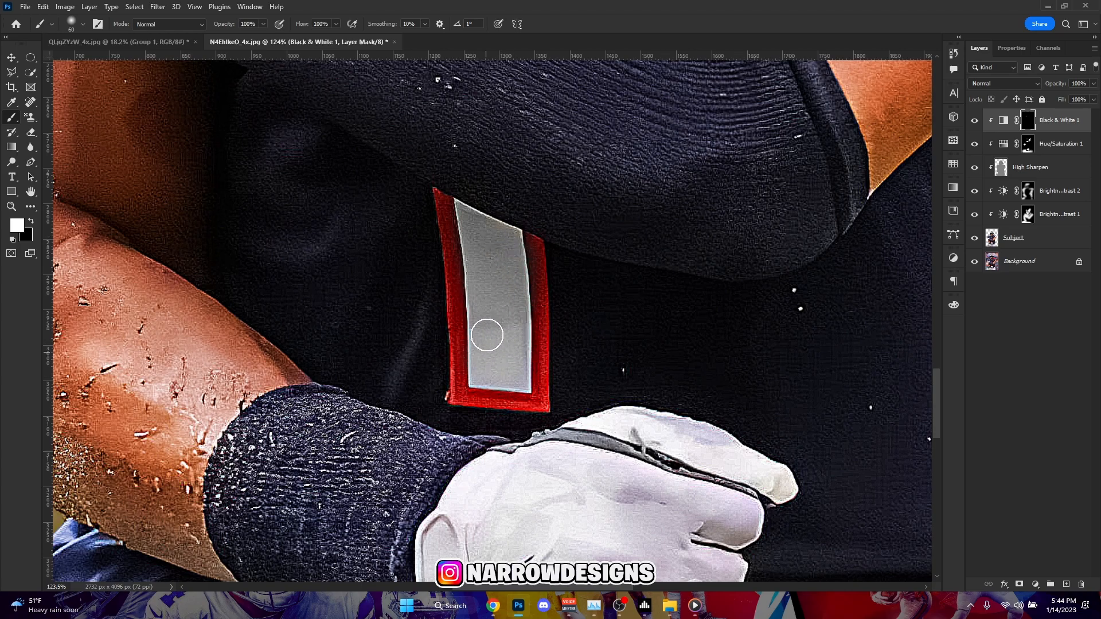
Increase the brush hardness for the jersey number above the sleeve and undo the trial stroke on it.
{"action": "scroll", "coordinate": [509, 362], "scroll_direction": "down", "scroll_amount": 3}
{"action": "scroll", "coordinate": [511, 246], "scroll_direction": "up", "scroll_amount": 4}
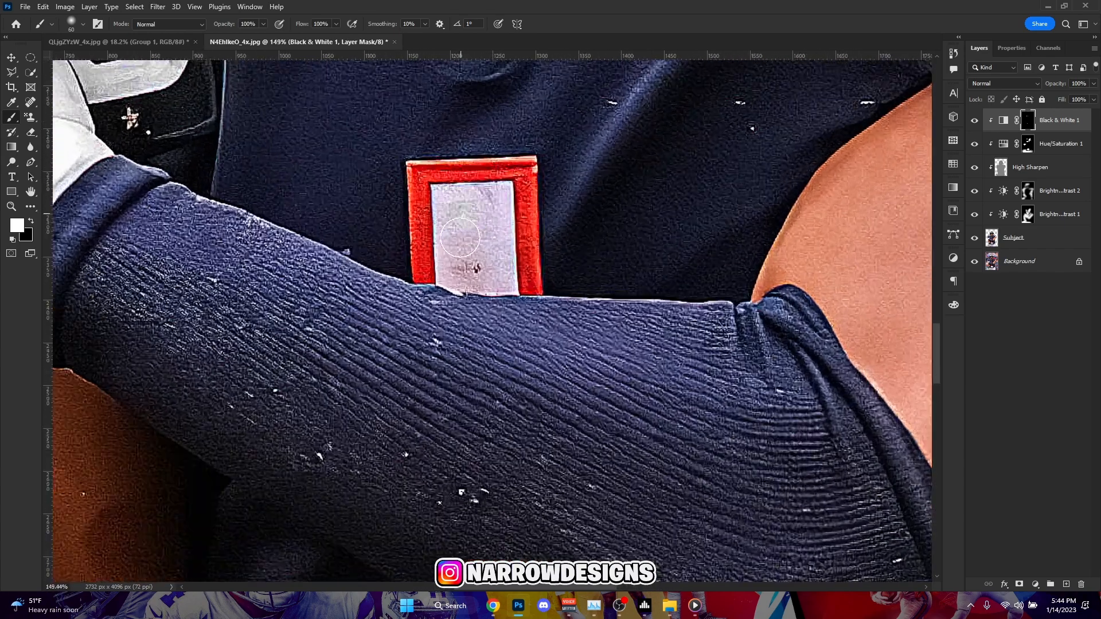
{"action": "left_click", "coordinate": [84, 24]}
{"action": "left_click_drag", "start_coordinate": [116, 86], "coordinate": [191, 89]}
{"action": "left_click", "coordinate": [1, 331]}
{"action": "scroll", "coordinate": [485, 280], "scroll_direction": "up", "scroll_amount": 3}
{"action": "left_click_drag", "start_coordinate": [443, 204], "coordinate": [451, 249]}
{"action": "key", "text": "ctrl+z"}
Paint the Black & White mask over the number's white fill above the sleeve at 20 px, restoring its red border with black.
{"action": "scroll", "coordinate": [458, 252], "scroll_direction": "down", "scroll_amount": 3}
{"action": "scroll", "coordinate": [459, 253], "scroll_direction": "up", "scroll_amount": 4}
{"action": "key", "text": "bracketleft"}
{"action": "key", "text": "bracketleft"}
{"action": "key", "text": "bracketleft"}
{"action": "key", "text": "bracketleft"}
{"action": "key", "text": "bracketleft"}
{"action": "mouse_move", "coordinate": [420, 161]}
{"action": "left_mouse_down"}
{"action": "mouse_move", "coordinate": [424, 282]}
{"action": "mouse_move", "coordinate": [494, 300]}
{"action": "left_mouse_up"}
{"action": "mouse_move", "coordinate": [513, 259]}
{"action": "left_mouse_down"}
{"action": "mouse_move", "coordinate": [513, 162]}
{"action": "mouse_move", "coordinate": [421, 160]}
{"action": "mouse_move", "coordinate": [471, 164]}
{"action": "mouse_move", "coordinate": [458, 177]}
{"action": "mouse_move", "coordinate": [456, 278]}
{"action": "mouse_move", "coordinate": [488, 305]}
{"action": "mouse_move", "coordinate": [487, 226]}
{"action": "mouse_move", "coordinate": [467, 180]}
{"action": "left_mouse_up"}
{"action": "key", "text": "x"}
{"action": "left_click_drag", "start_coordinate": [545, 255], "coordinate": [542, 318]}
{"action": "scroll", "coordinate": [543, 331], "scroll_direction": "down", "scroll_amount": 8}
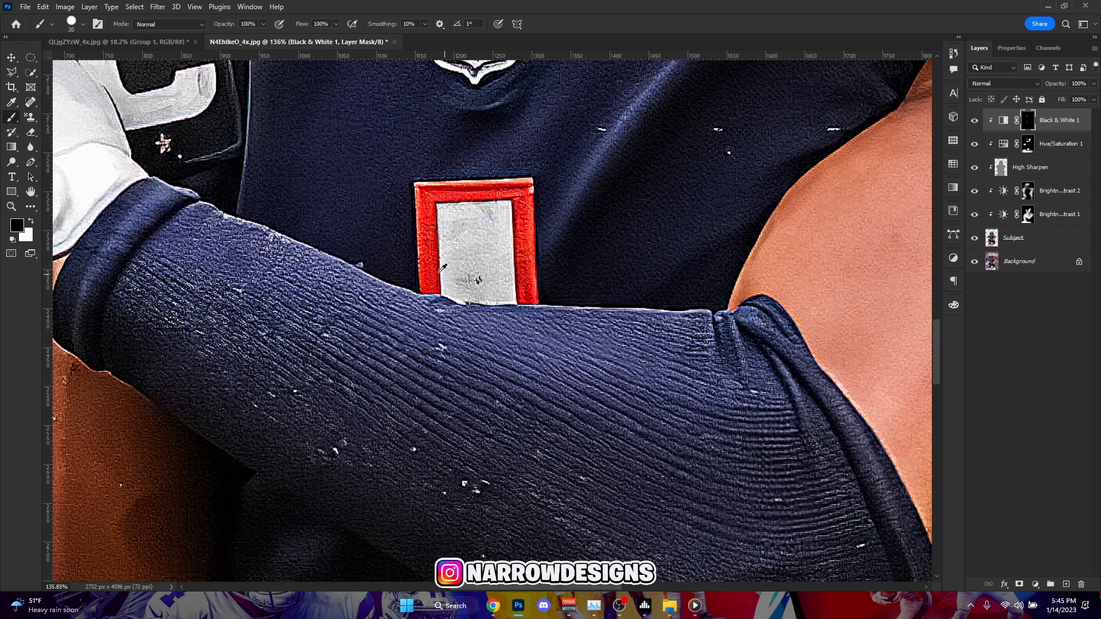
{"action": "scroll", "coordinate": [413, 202], "scroll_direction": "up", "scroll_amount": 2}
{"action": "scroll", "coordinate": [479, 213], "scroll_direction": "down", "scroll_amount": 3}
{"action": "scroll", "coordinate": [541, 223], "scroll_direction": "down", "scroll_amount": 1}
{"action": "scroll", "coordinate": [443, 158], "scroll_direction": "up", "scroll_amount": 3}
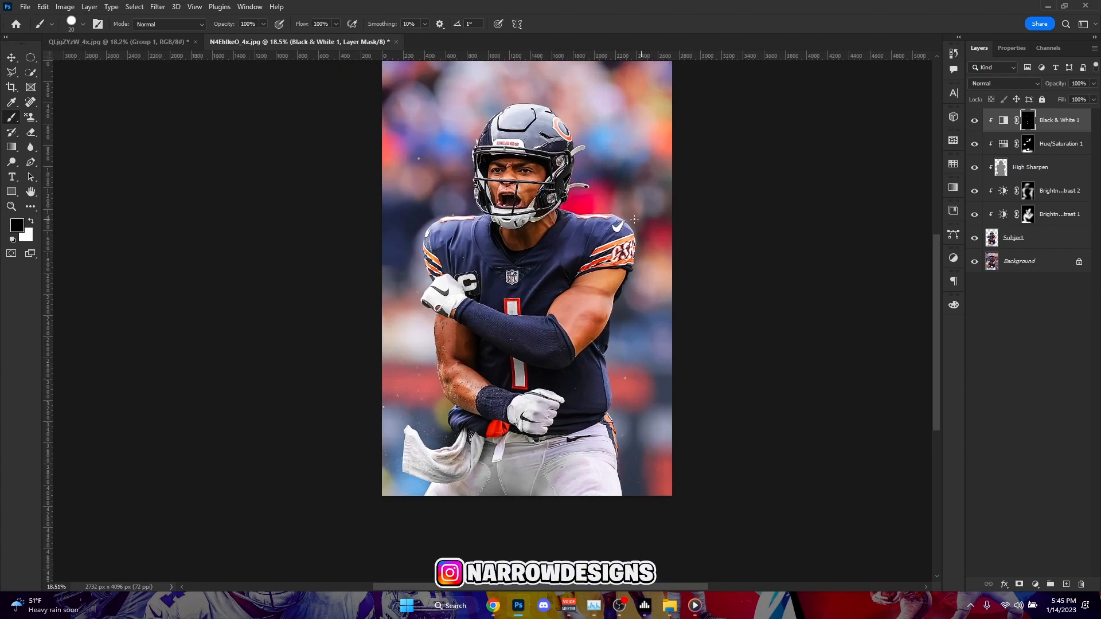
Fine-tune the brightness of the Brightness/Contrast 1 adjustment while viewing the player's upper body.
{"action": "left_click", "coordinate": [1058, 215]}
{"action": "scroll", "coordinate": [547, 321], "scroll_direction": "up", "scroll_amount": 3}
{"action": "left_click", "coordinate": [1001, 50]}
{"action": "scroll", "coordinate": [467, 205], "scroll_direction": "down", "scroll_amount": 1}
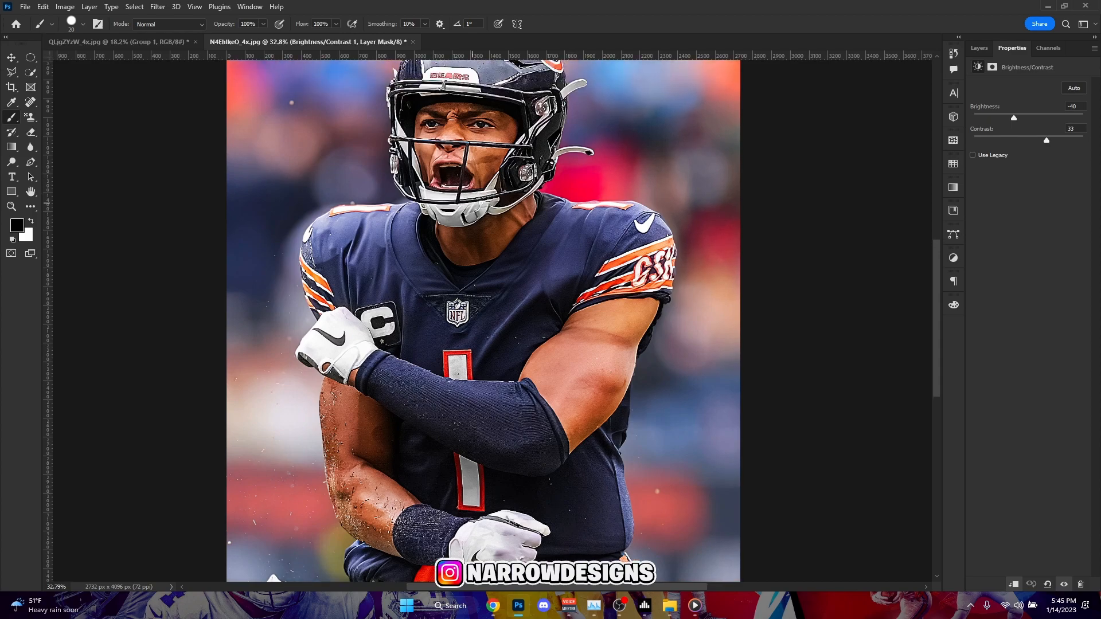
{"action": "left_click_drag", "start_coordinate": [1014, 122], "coordinate": [1015, 123]}
{"action": "left_click", "coordinate": [988, 48]}
{"action": "scroll", "coordinate": [436, 286], "scroll_direction": "down", "scroll_amount": 1}
{"action": "scroll", "coordinate": [419, 292], "scroll_direction": "down", "scroll_amount": 5}
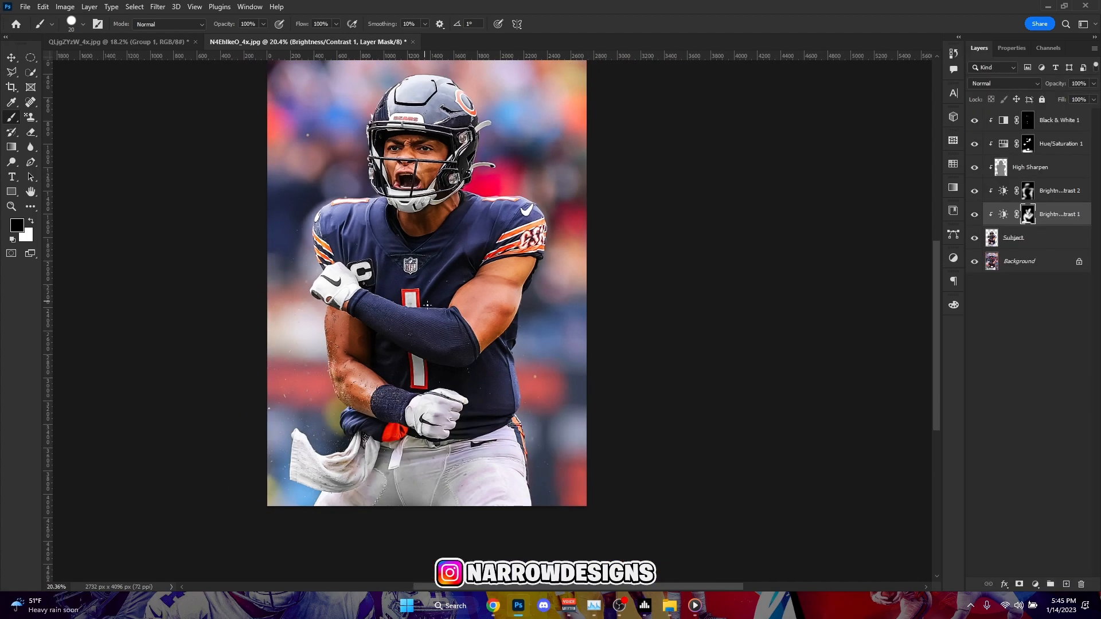
Set the brush to 0% hardness, 33% flow and 700 px, with black as the colour for the Brightness/Contrast 1 mask.
{"action": "key", "text": "bracketright"}
{"action": "key", "text": "bracketright"}
{"action": "left_click", "coordinate": [83, 24]}
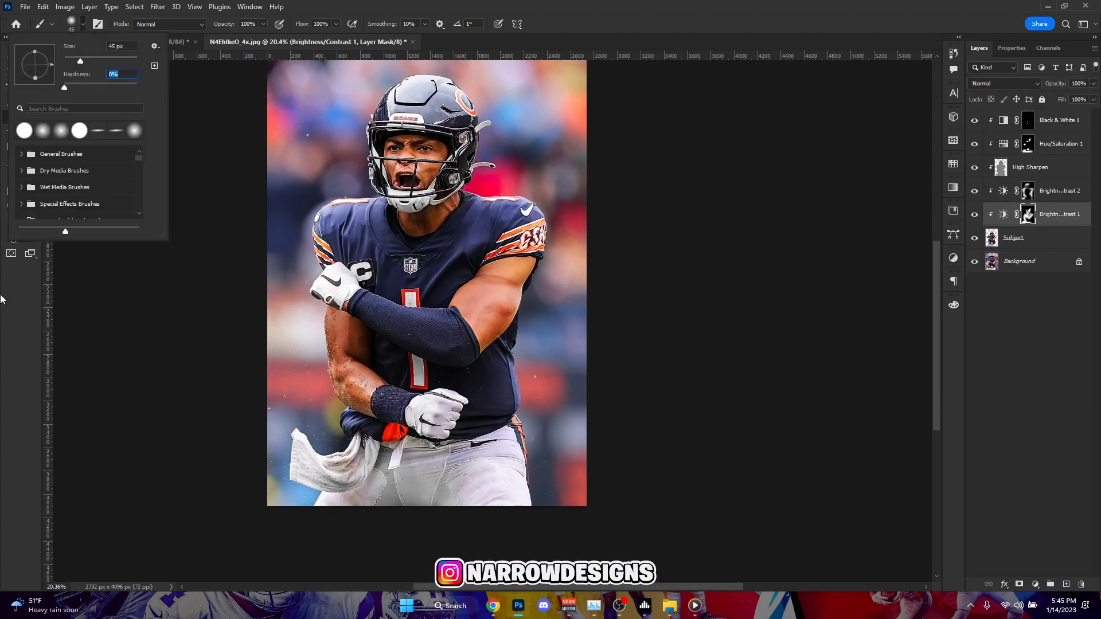
{"action": "left_click", "coordinate": [1, 268]}
{"action": "key", "text": "bracketright"}
{"action": "key", "text": "bracketright"}
{"action": "key", "text": "bracketright"}
{"action": "left_click", "coordinate": [335, 26]}
{"action": "key", "text": "bracketright"}
{"action": "key", "text": "bracketright"}
{"action": "scroll", "coordinate": [23, 354], "scroll_direction": "down", "scroll_amount": 1}
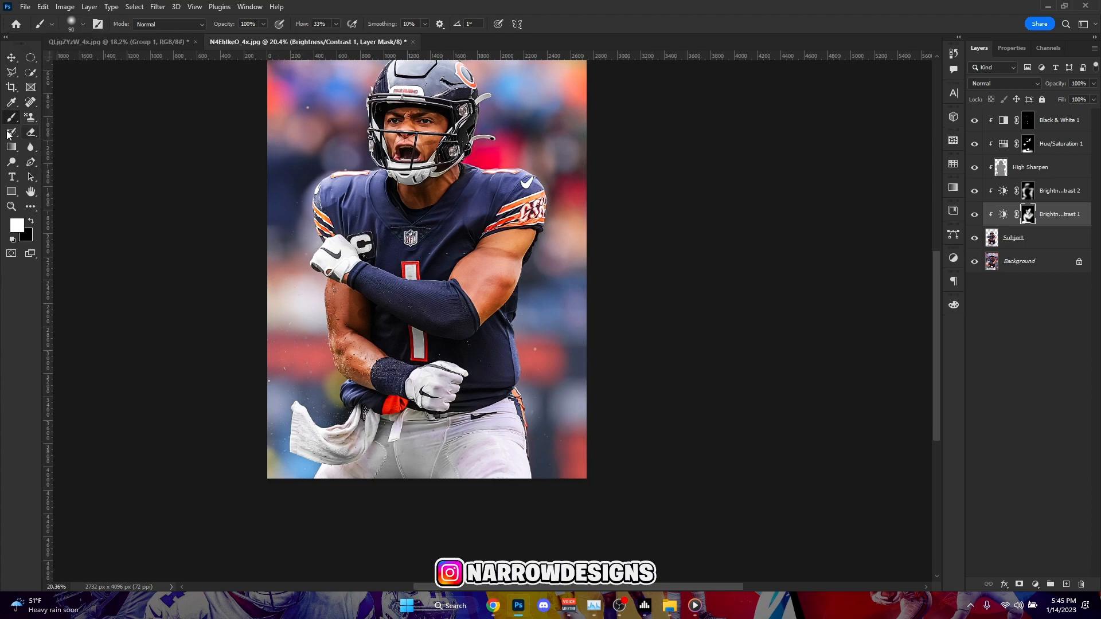
{"action": "key", "text": "bracketright"}
{"action": "key", "text": "x"}
{"action": "key", "text": "bracketright"}
{"action": "key", "text": "bracketright"}
{"action": "key", "text": "bracketright"}
{"action": "scroll", "coordinate": [492, 252], "scroll_direction": "down", "scroll_amount": 2}
{"action": "scroll", "coordinate": [447, 229], "scroll_direction": "down", "scroll_amount": 2}
{"action": "scroll", "coordinate": [407, 264], "scroll_direction": "up", "scroll_amount": 6}
Add a clipped Selective Color adjustment directly above the Subject layer, targeting the Reds.
{"action": "left_click", "coordinate": [1076, 243]}
{"action": "scroll", "coordinate": [489, 386], "scroll_direction": "up", "scroll_amount": 2}
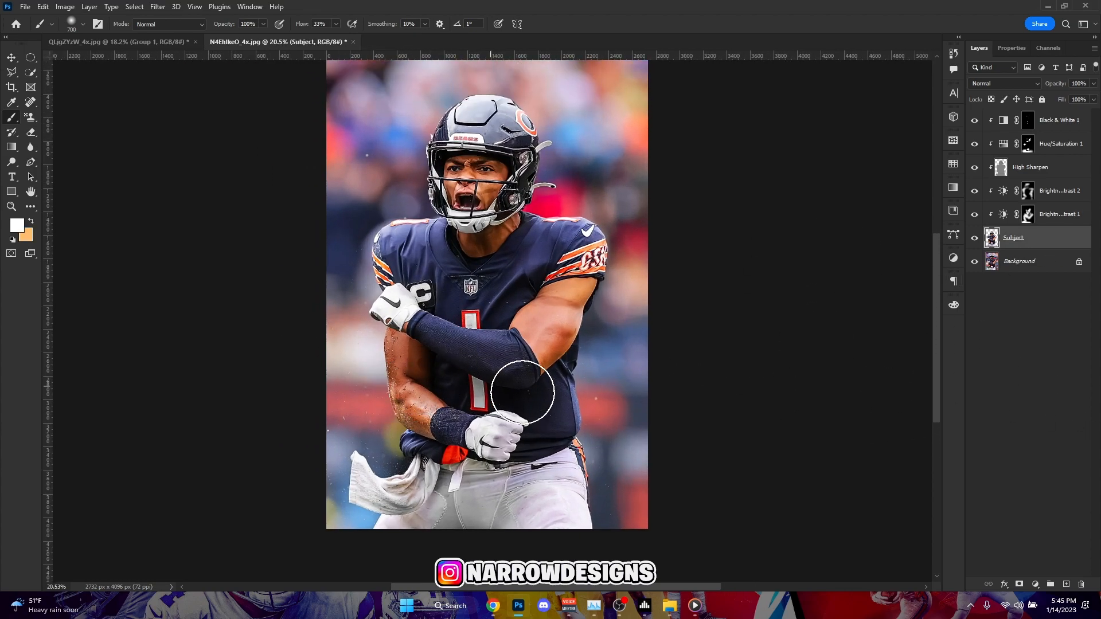
{"action": "left_click", "coordinate": [1035, 585]}
{"action": "left_click", "coordinate": [1040, 573]}
{"action": "scroll", "coordinate": [902, 165], "scroll_direction": "up", "scroll_amount": 2}
{"action": "left_click", "coordinate": [1013, 98]}
{"action": "left_click", "coordinate": [1014, 111]}
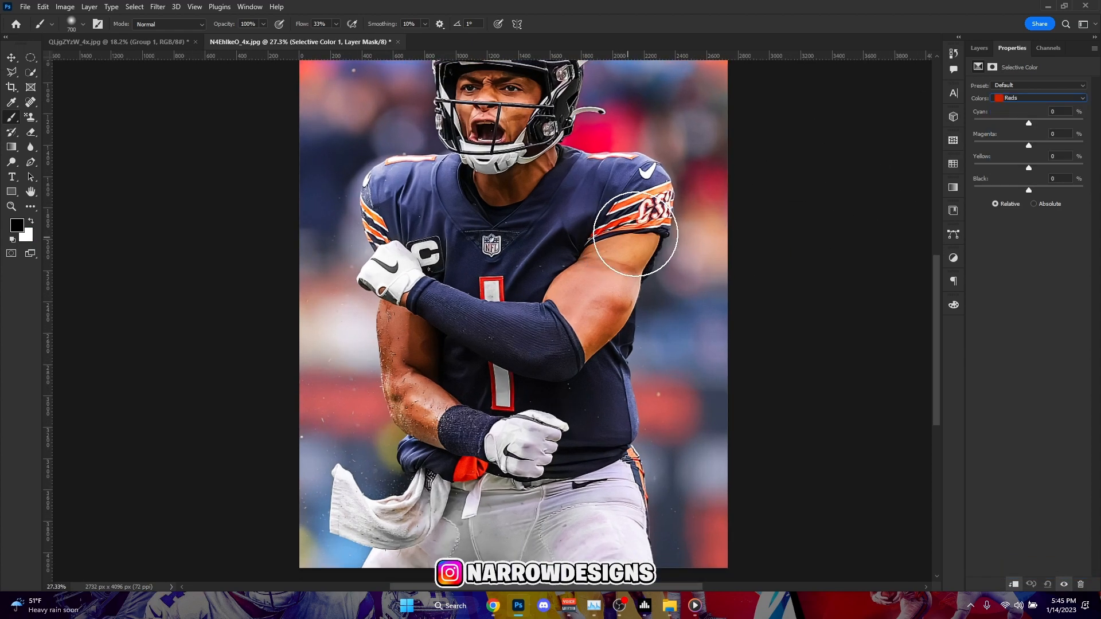
{"action": "left_click", "coordinate": [981, 46]}
{"action": "scroll", "coordinate": [688, 207], "scroll_direction": "down", "scroll_amount": 2}
{"action": "scroll", "coordinate": [687, 208], "scroll_direction": "up", "scroll_amount": 2}
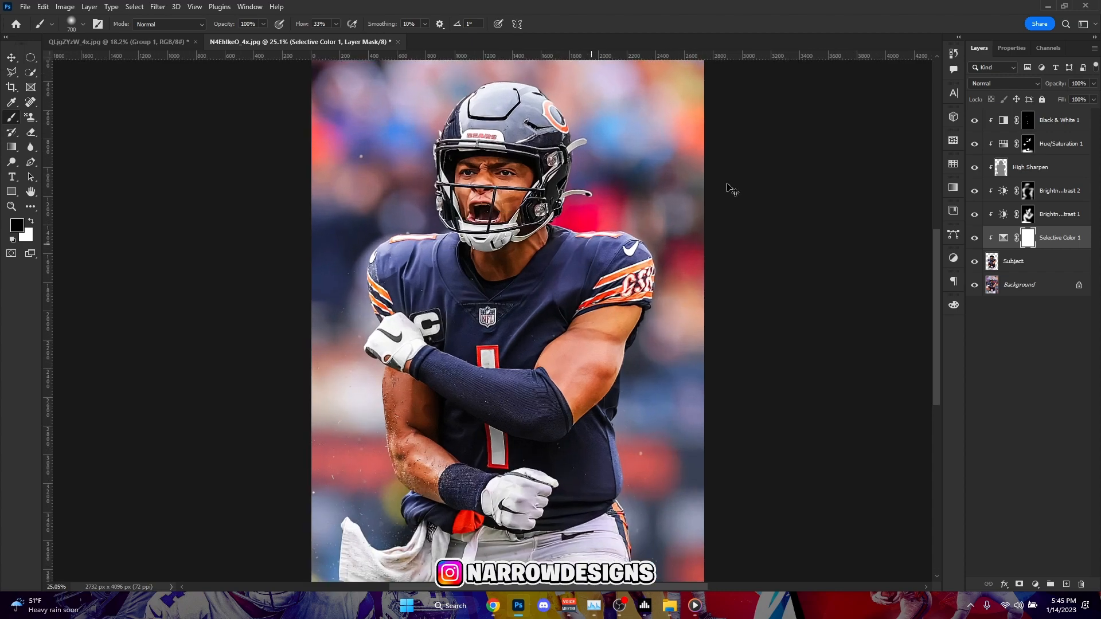
Lower the Cyan and adjust the Magenta and Black of the Reds in the Selective Color adjustment.
{"action": "left_click", "coordinate": [1010, 48]}
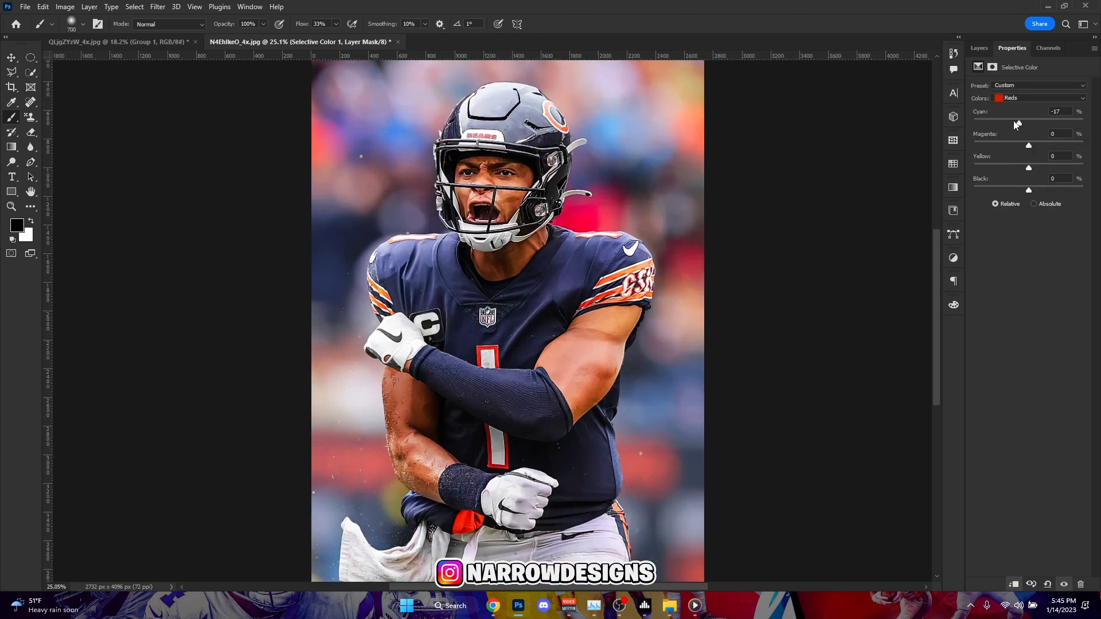
{"action": "left_click_drag", "start_coordinate": [1013, 122], "coordinate": [979, 165]}
{"action": "left_click_drag", "start_coordinate": [1027, 145], "coordinate": [1030, 148]}
{"action": "left_click_drag", "start_coordinate": [1030, 196], "coordinate": [1040, 194]}
{"action": "left_click", "coordinate": [979, 48]}
{"action": "scroll", "coordinate": [591, 314], "scroll_direction": "down", "scroll_amount": 5}
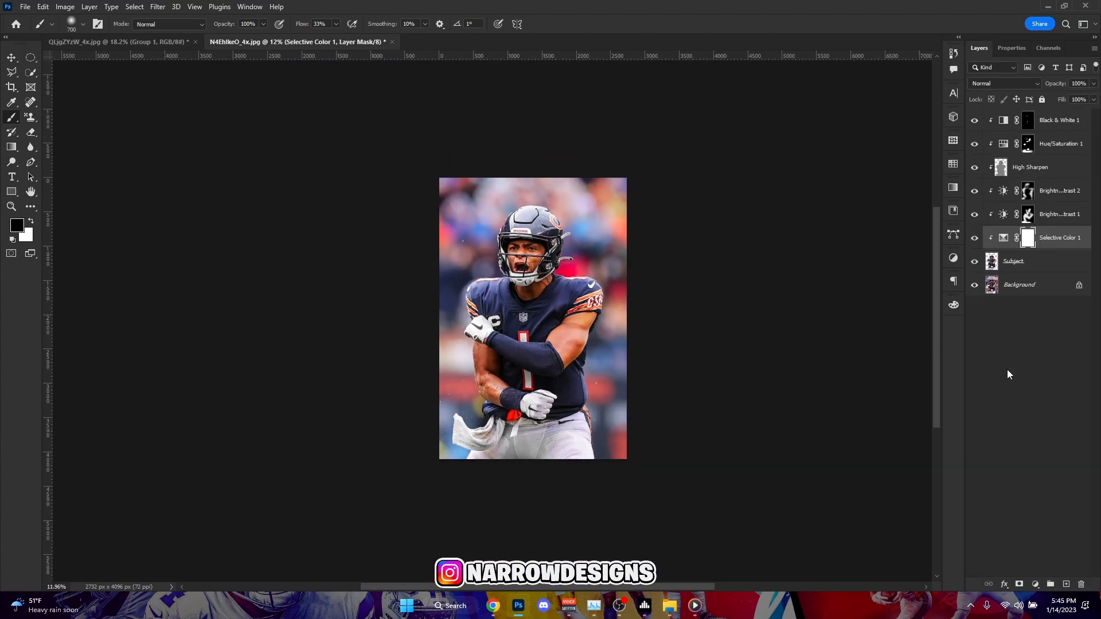
{"action": "left_click", "coordinate": [1007, 373]}
{"action": "scroll", "coordinate": [530, 275], "scroll_direction": "down", "scroll_amount": 1}
{"action": "scroll", "coordinate": [528, 266], "scroll_direction": "up", "scroll_amount": 2}
{"action": "scroll", "coordinate": [508, 288], "scroll_direction": "up", "scroll_amount": 6}
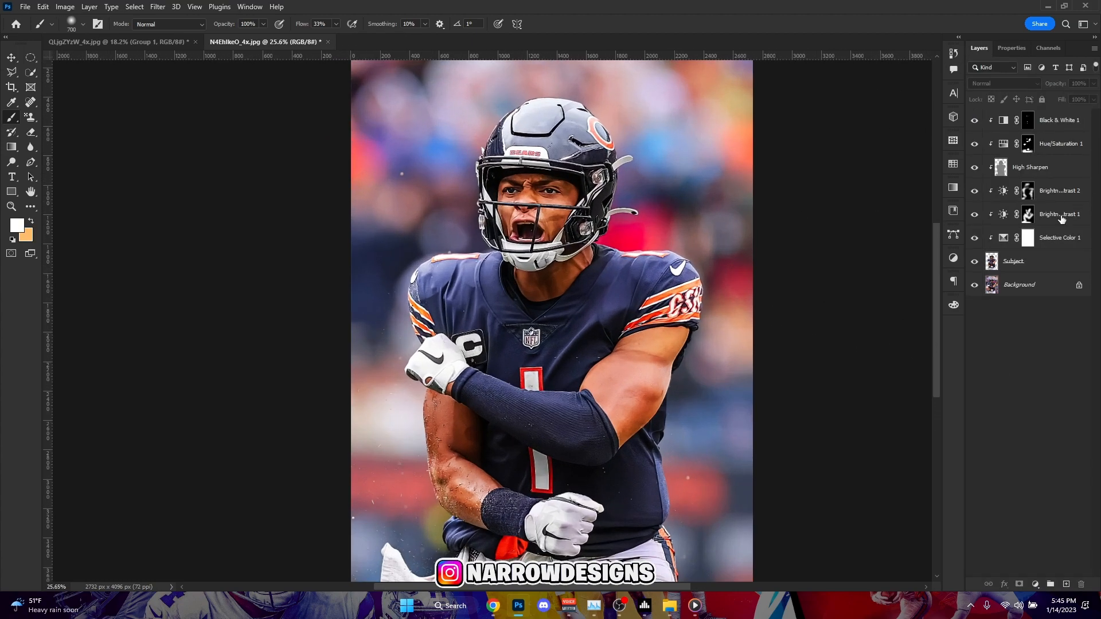
Compare the two Brightness/Contrast layers by toggling their visibility and set the brightness of Brightness/Contrast 1 to -71.
{"action": "left_click", "coordinate": [1060, 216]}
{"action": "left_click", "coordinate": [1036, 191]}
{"action": "left_click", "coordinate": [970, 192]}
{"action": "left_click", "coordinate": [971, 192]}
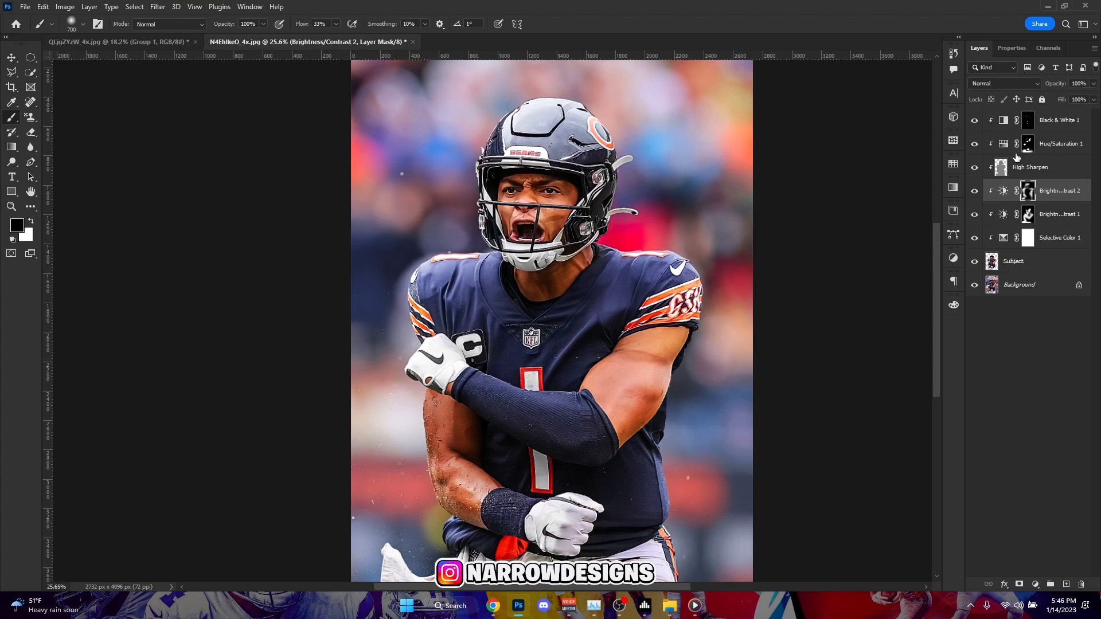
{"action": "left_click", "coordinate": [974, 214]}
{"action": "left_click", "coordinate": [1054, 215]}
{"action": "left_click", "coordinate": [1016, 49]}
{"action": "left_click_drag", "start_coordinate": [1012, 117], "coordinate": [1003, 119]}
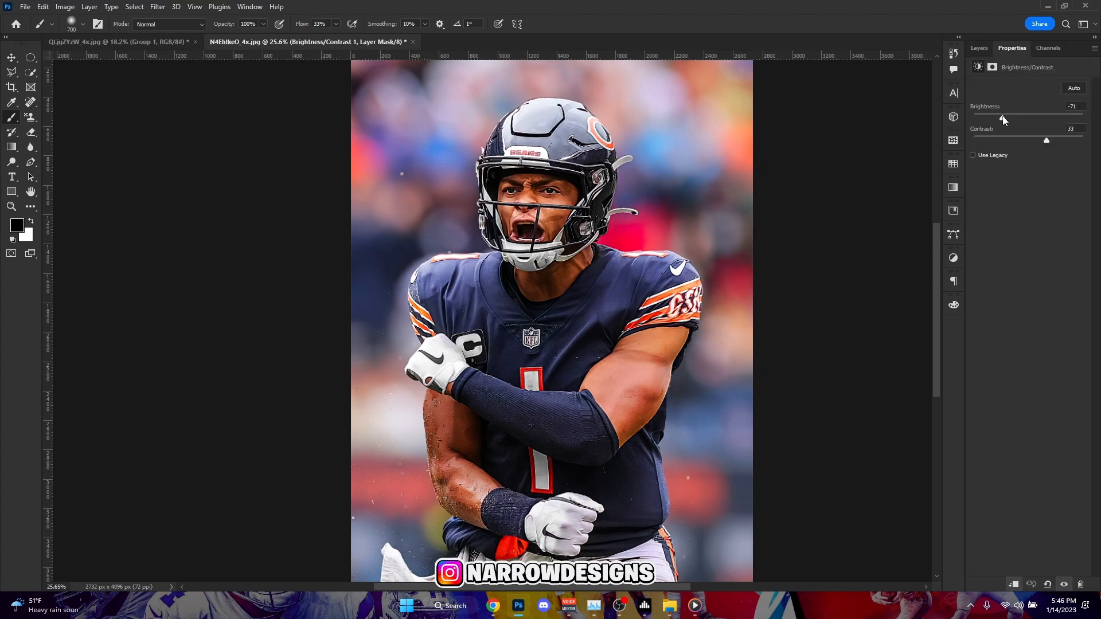
{"action": "left_click", "coordinate": [978, 48]}
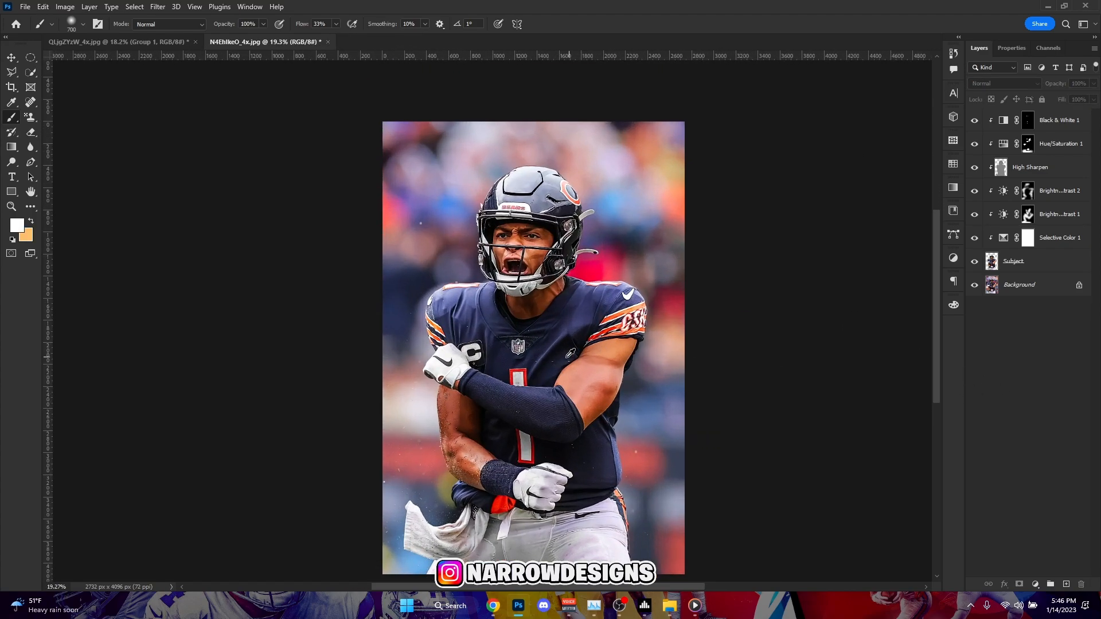
{"action": "scroll", "coordinate": [567, 357], "scroll_direction": "up", "scroll_amount": 2}
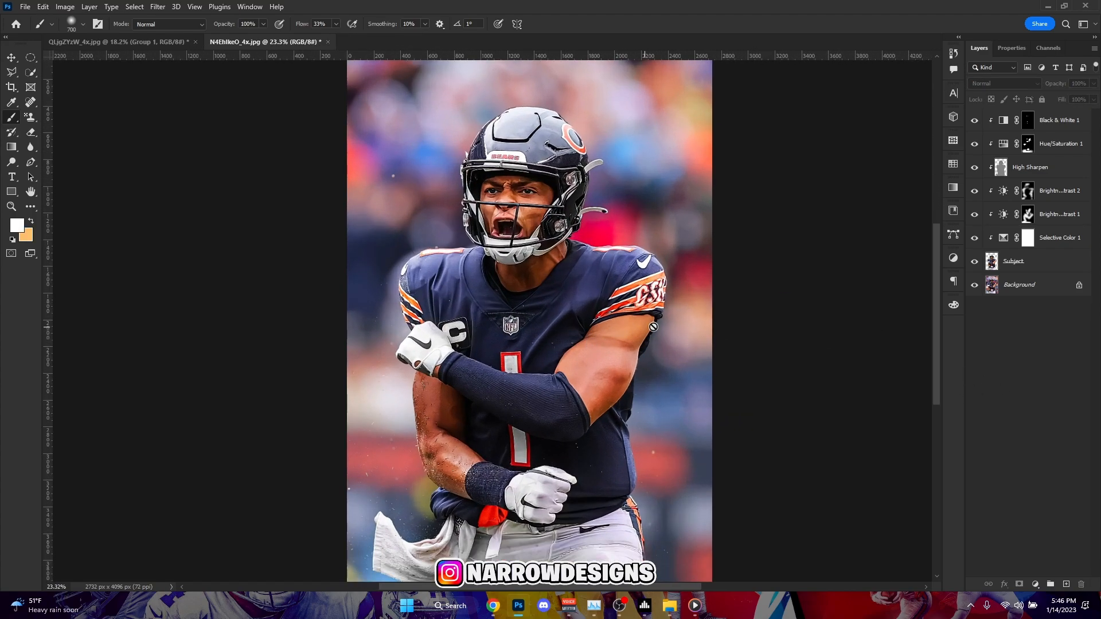
Examine the face shading up close with the Brightness/Contrast 1 mask active and white as the painting colour.
{"action": "left_click", "coordinate": [1049, 195]}
{"action": "left_click", "coordinate": [1045, 215]}
{"action": "scroll", "coordinate": [522, 179], "scroll_direction": "up", "scroll_amount": 9}
{"action": "key", "text": "x"}
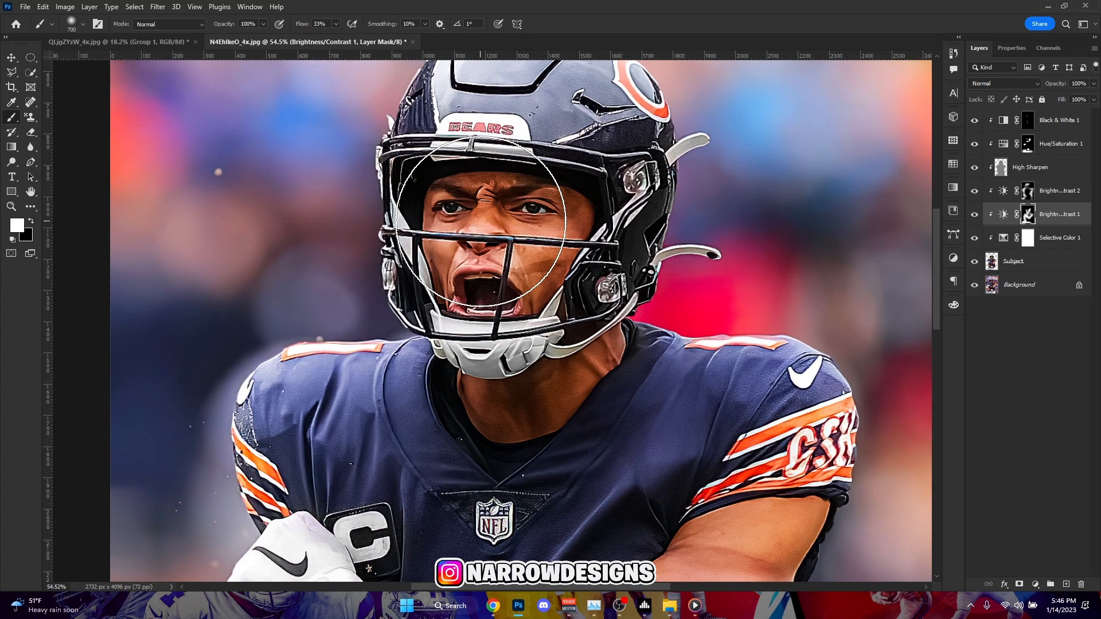
{"action": "scroll", "coordinate": [484, 226], "scroll_direction": "down", "scroll_amount": 3}
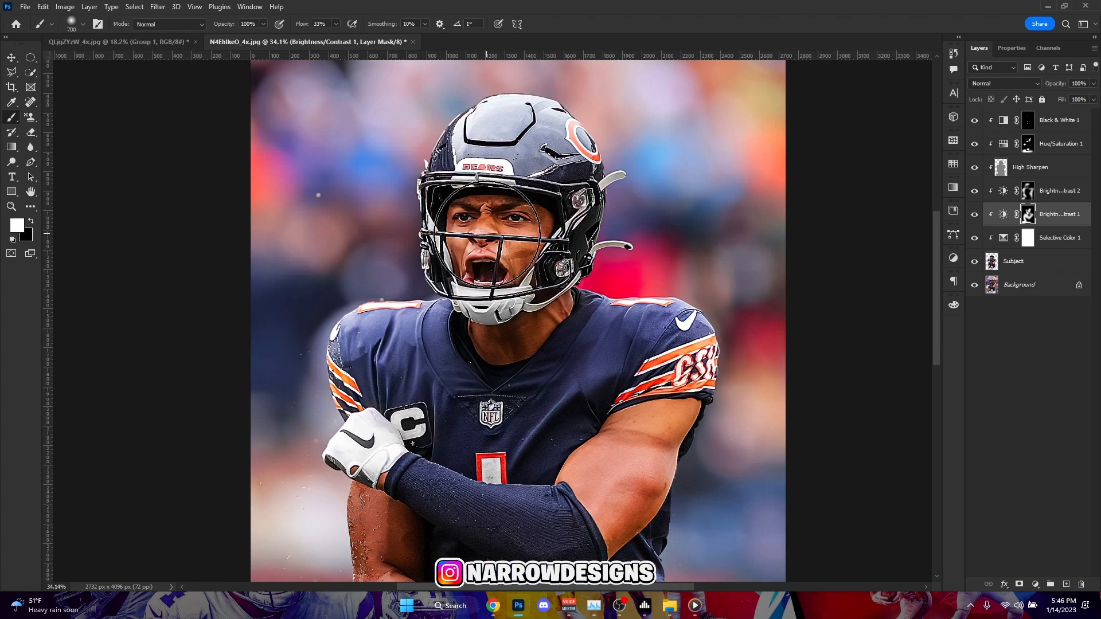
{"action": "scroll", "coordinate": [611, 235], "scroll_direction": "down", "scroll_amount": 3}
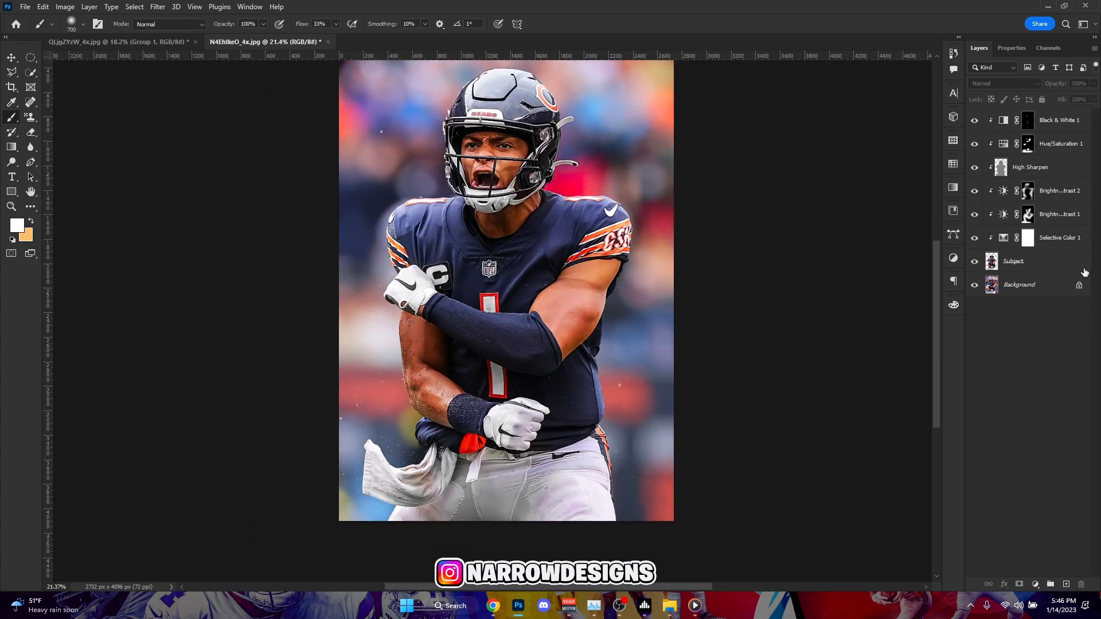
{"action": "left_click", "coordinate": [1084, 272]}
{"action": "left_click", "coordinate": [1034, 584]}
{"action": "left_click", "coordinate": [1071, 427]}
{"action": "left_click_drag", "start_coordinate": [1084, 202], "coordinate": [1033, 205]}
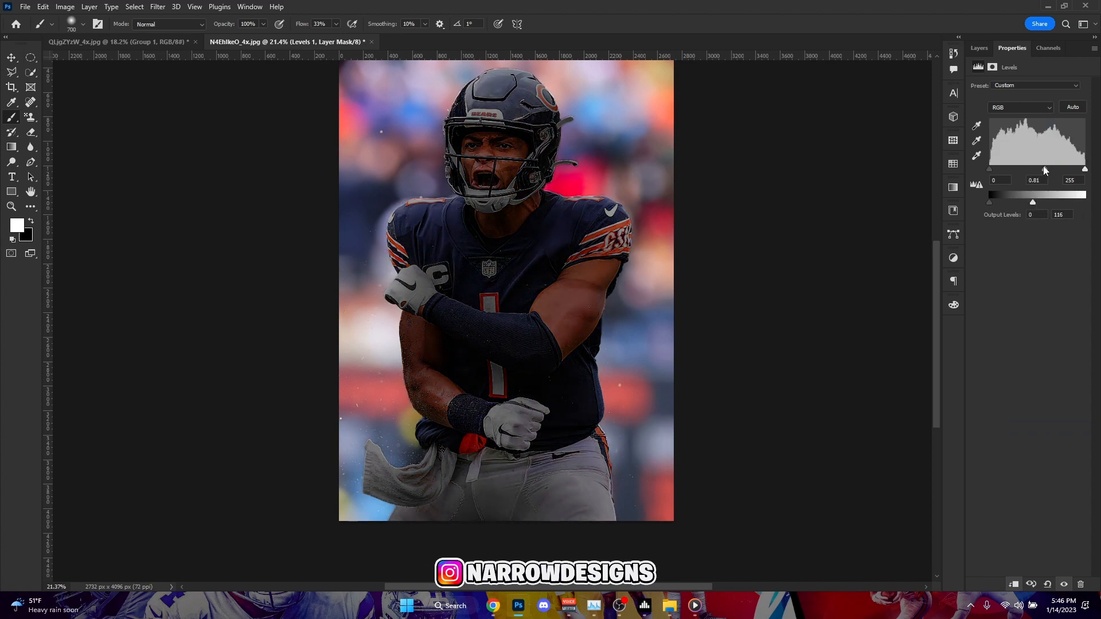
{"action": "left_click", "coordinate": [971, 50]}
{"action": "key", "text": "ctrl+i"}
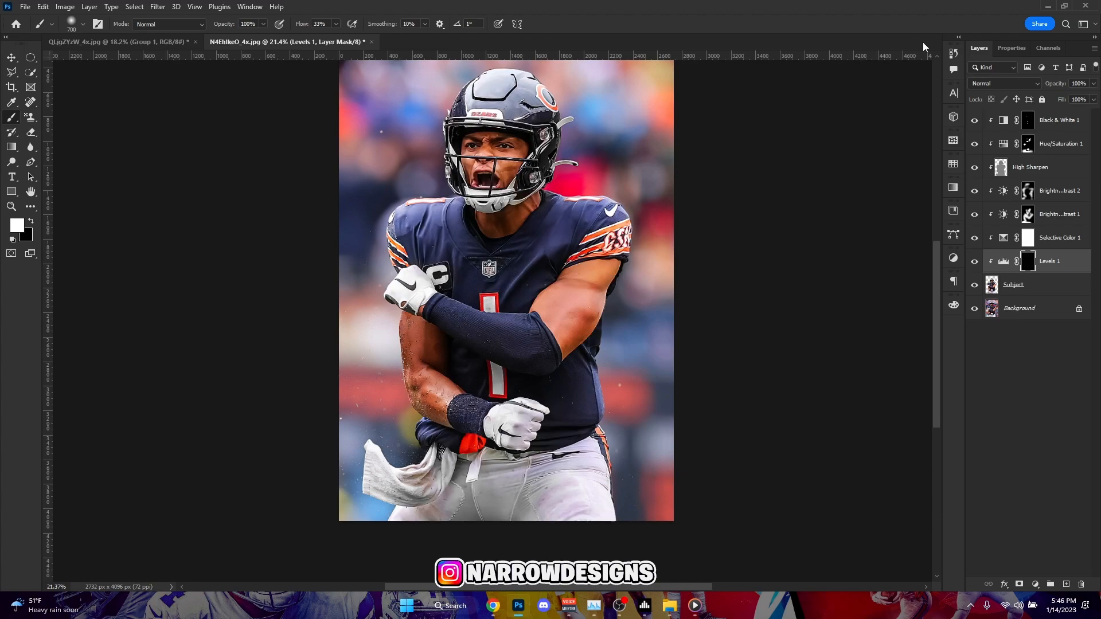
{"action": "scroll", "coordinate": [550, 214], "scroll_direction": "up", "scroll_amount": 3}
{"action": "key", "text": "Delete"}
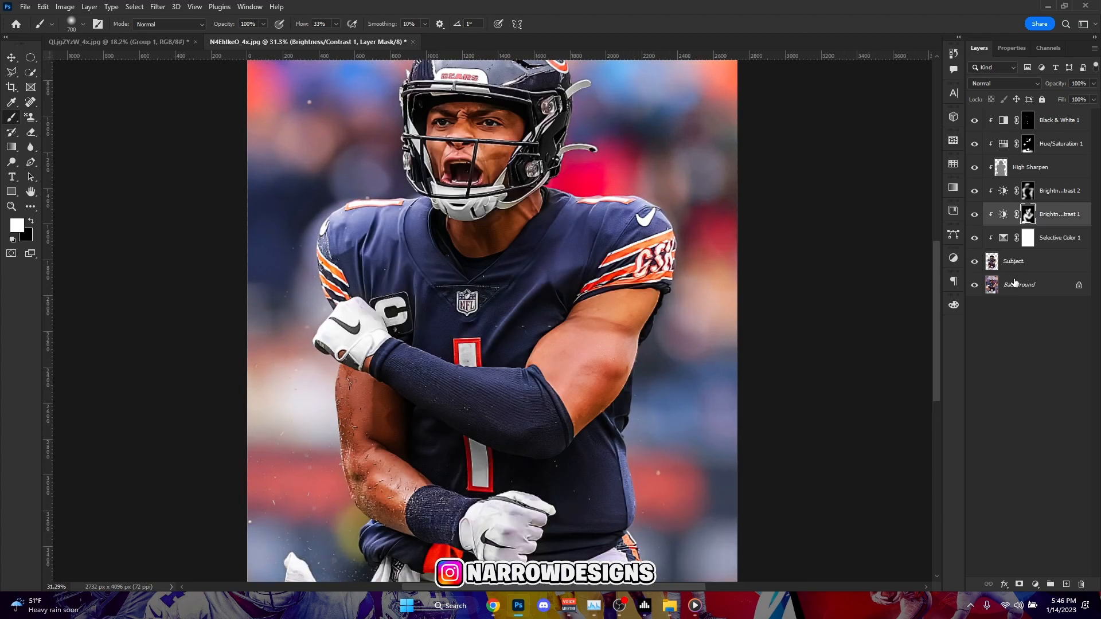
Add a clipped Levels adjustment at the top of the player's stack with midtones at 0.64 and white output at 108.
{"action": "left_click", "coordinate": [1013, 261]}
{"action": "left_click", "coordinate": [1035, 584]}
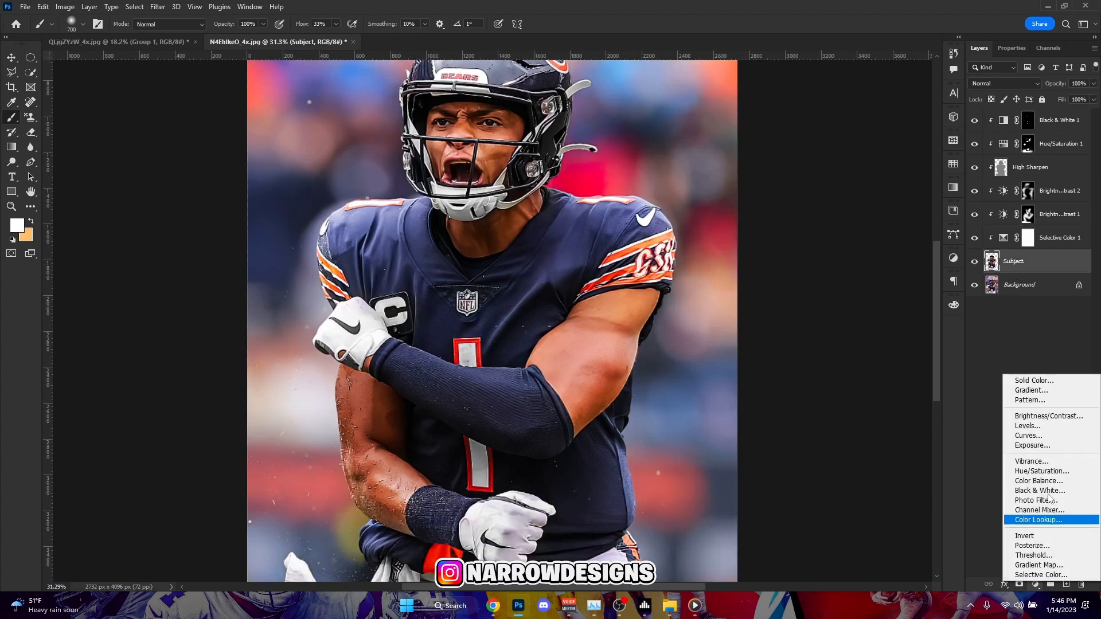
{"action": "left_click", "coordinate": [1031, 425]}
{"action": "left_click_drag", "start_coordinate": [1037, 169], "coordinate": [1050, 164]}
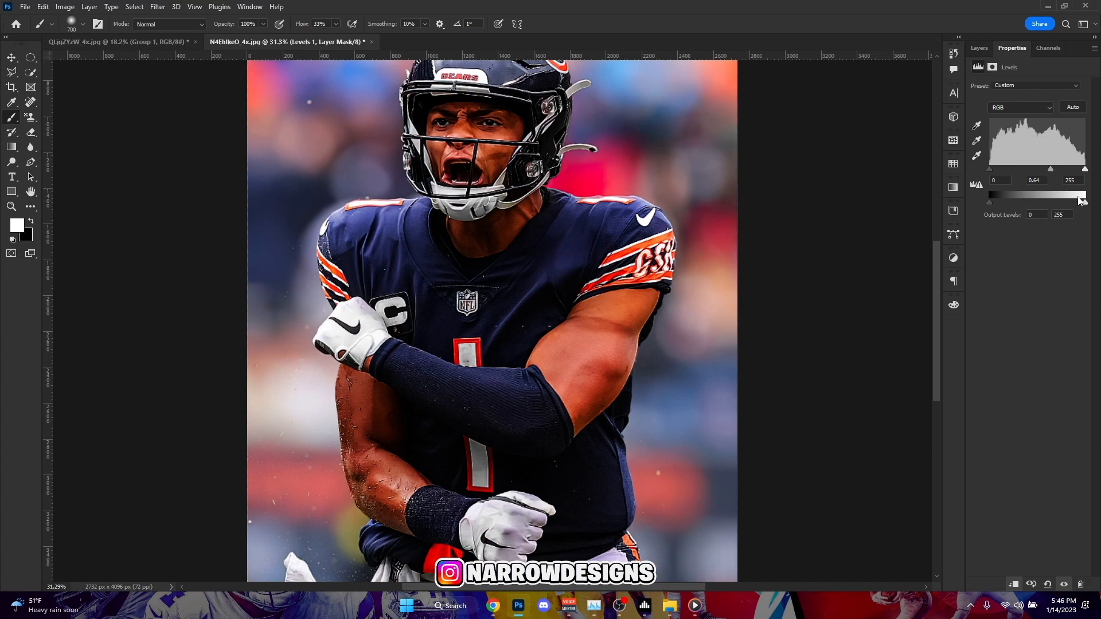
{"action": "left_click_drag", "start_coordinate": [1083, 204], "coordinate": [1029, 205]}
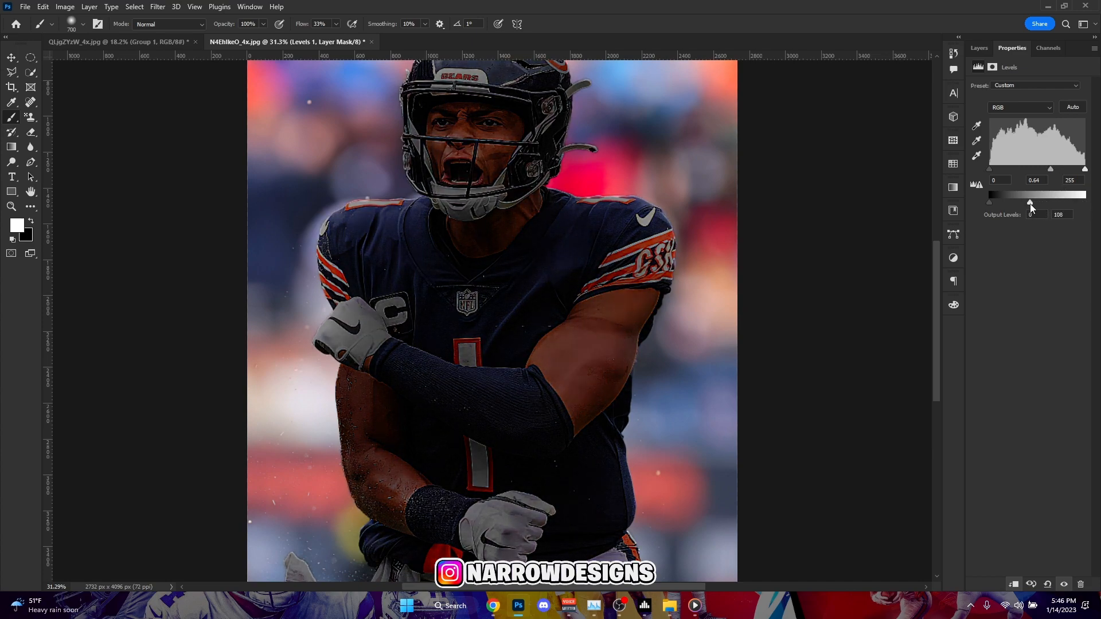
{"action": "left_click", "coordinate": [978, 48]}
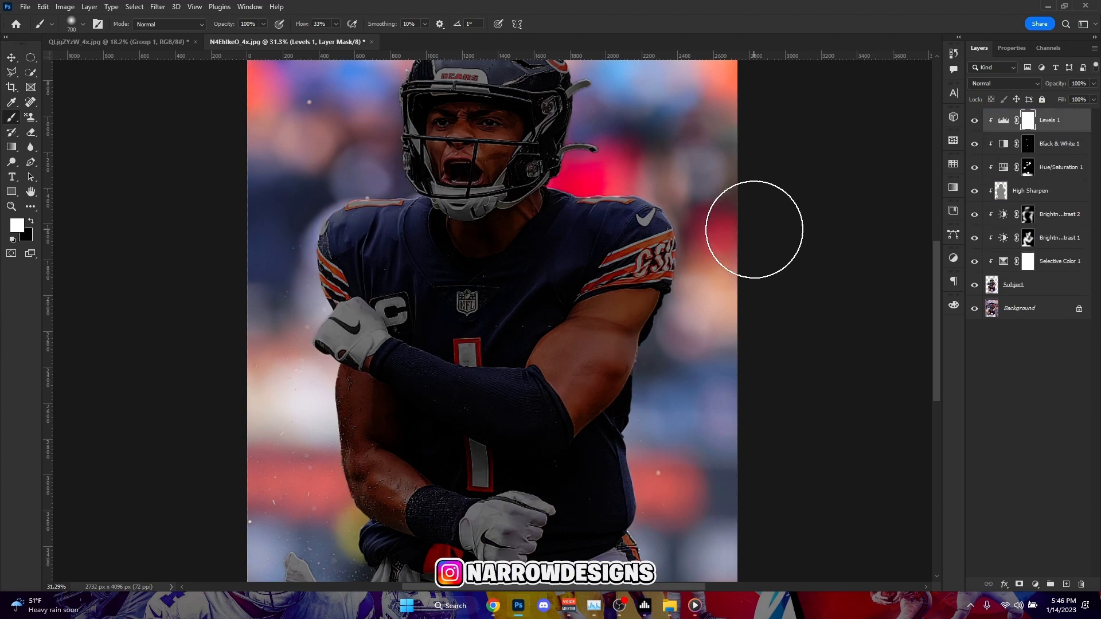
Invert the Levels 1 mask to black and reduce the brush size to 400 for local shadow painting.
{"action": "key", "text": "ctrl+i"}
{"action": "key", "text": "bracketleft"}
{"action": "key", "text": "bracketleft"}
{"action": "key", "text": "bracketleft"}
{"action": "scroll", "coordinate": [695, 245], "scroll_direction": "down", "scroll_amount": 2}
{"action": "scroll", "coordinate": [407, 321], "scroll_direction": "down", "scroll_amount": 2}
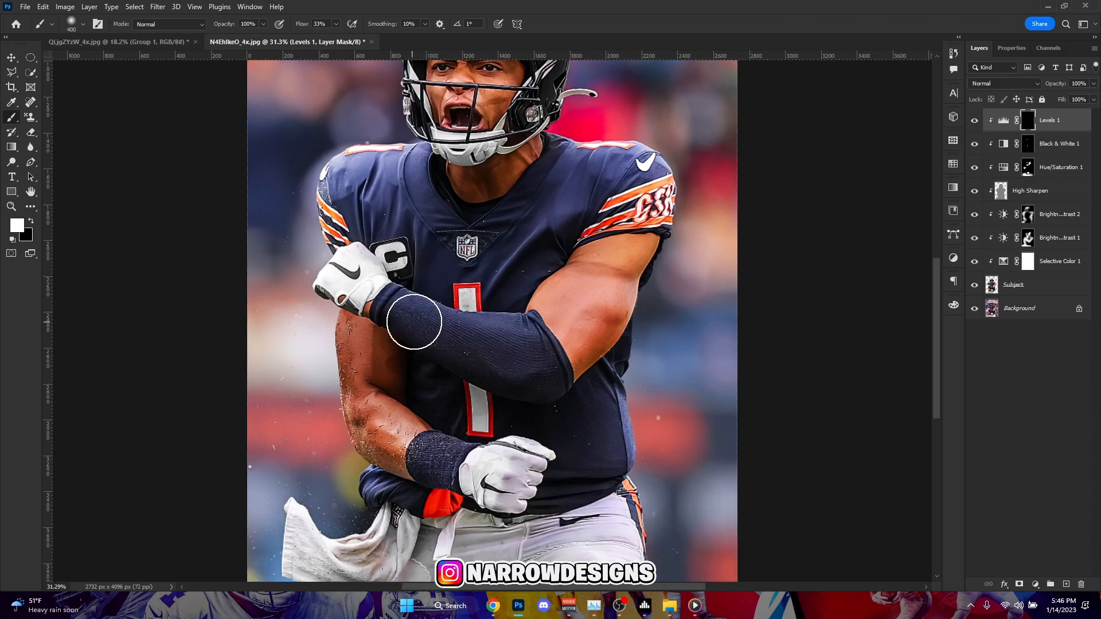
{"action": "key", "text": "ctrl+i"}
{"action": "key", "text": "ctrl+i"}
{"action": "scroll", "coordinate": [496, 308], "scroll_direction": "up", "scroll_amount": 3}
Undo the trial shadow stroke across the arm sleeve and lower the brush flow to 15%.
{"action": "mouse_move", "coordinate": [358, 280]}
{"action": "left_mouse_down"}
{"action": "mouse_move", "coordinate": [560, 312]}
{"action": "mouse_move", "coordinate": [501, 314]}
{"action": "left_mouse_up"}
{"action": "key", "text": "ctrl+z"}
{"action": "key", "text": "ctrl+shift+z"}
{"action": "left_click", "coordinate": [335, 24]}
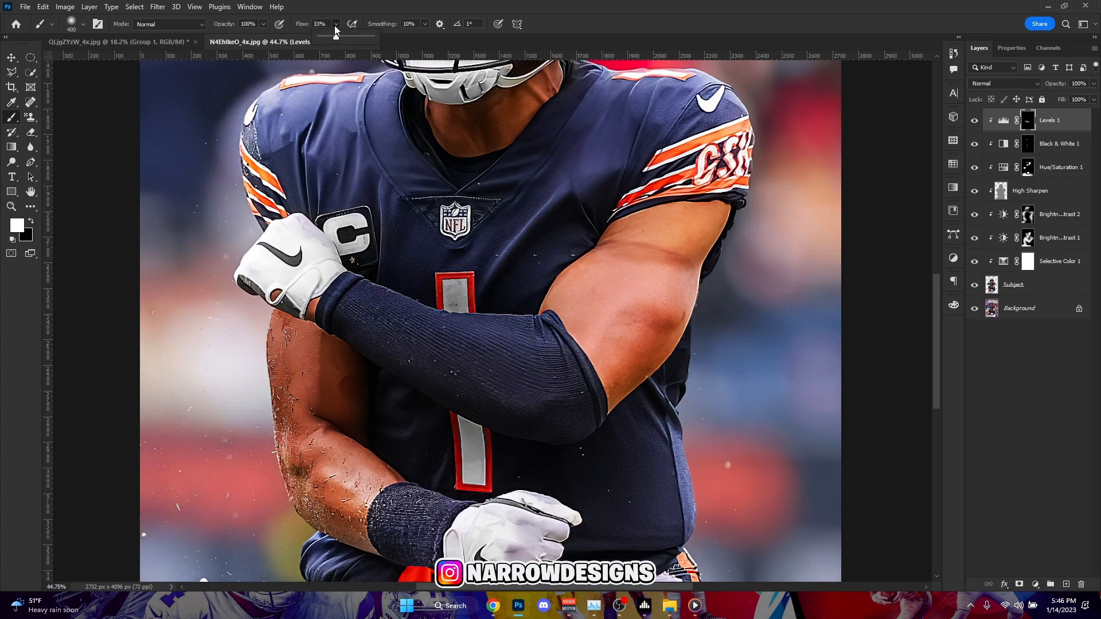
{"action": "left_click", "coordinate": [336, 25]}
{"action": "key", "text": "ctrl+z"}
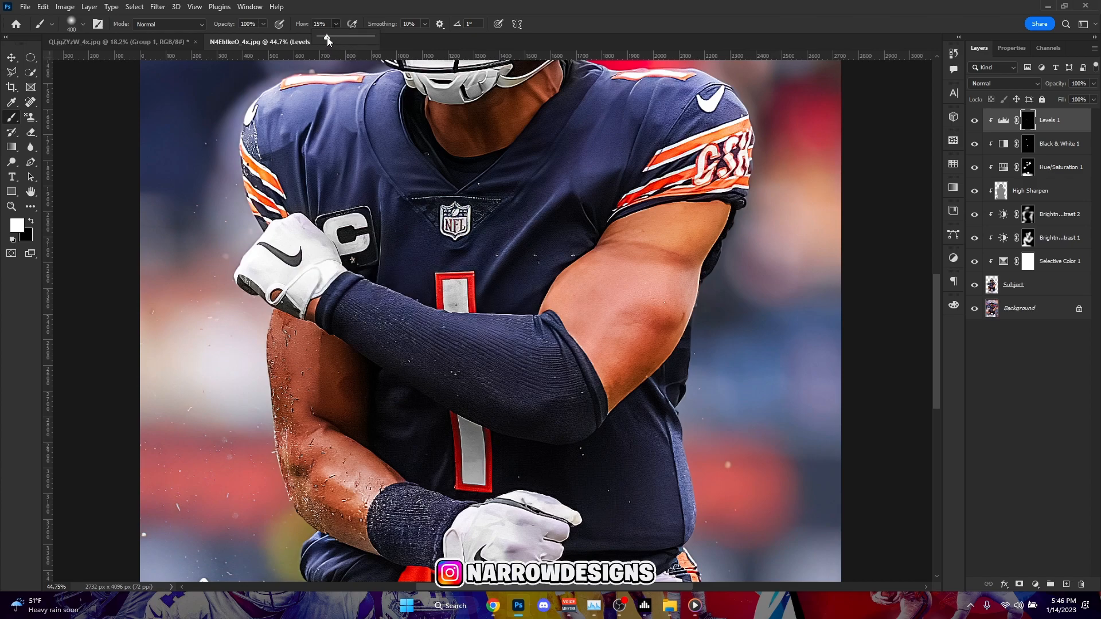
Paint a Levels shadow along the dark arm sleeve in white and clean up the glove area in black.
{"action": "scroll", "coordinate": [356, 320], "scroll_direction": "up", "scroll_amount": 1}
{"action": "mouse_move", "coordinate": [356, 319]}
{"action": "left_mouse_down"}
{"action": "mouse_move", "coordinate": [520, 344]}
{"action": "mouse_move", "coordinate": [385, 300]}
{"action": "left_mouse_up"}
{"action": "key", "text": "ctrl+z"}
{"action": "mouse_move", "coordinate": [519, 352]}
{"action": "left_mouse_down"}
{"action": "mouse_move", "coordinate": [282, 237]}
{"action": "mouse_move", "coordinate": [455, 318]}
{"action": "mouse_move", "coordinate": [330, 262]}
{"action": "mouse_move", "coordinate": [443, 336]}
{"action": "mouse_move", "coordinate": [302, 241]}
{"action": "mouse_move", "coordinate": [435, 325]}
{"action": "mouse_move", "coordinate": [251, 230]}
{"action": "mouse_move", "coordinate": [351, 257]}
{"action": "mouse_move", "coordinate": [226, 228]}
{"action": "left_mouse_up"}
{"action": "scroll", "coordinate": [295, 318], "scroll_direction": "down", "scroll_amount": 4}
{"action": "key", "text": "x"}
{"action": "left_click_drag", "start_coordinate": [285, 289], "coordinate": [276, 282]}
{"action": "scroll", "coordinate": [318, 334], "scroll_direction": "down", "scroll_amount": 11}
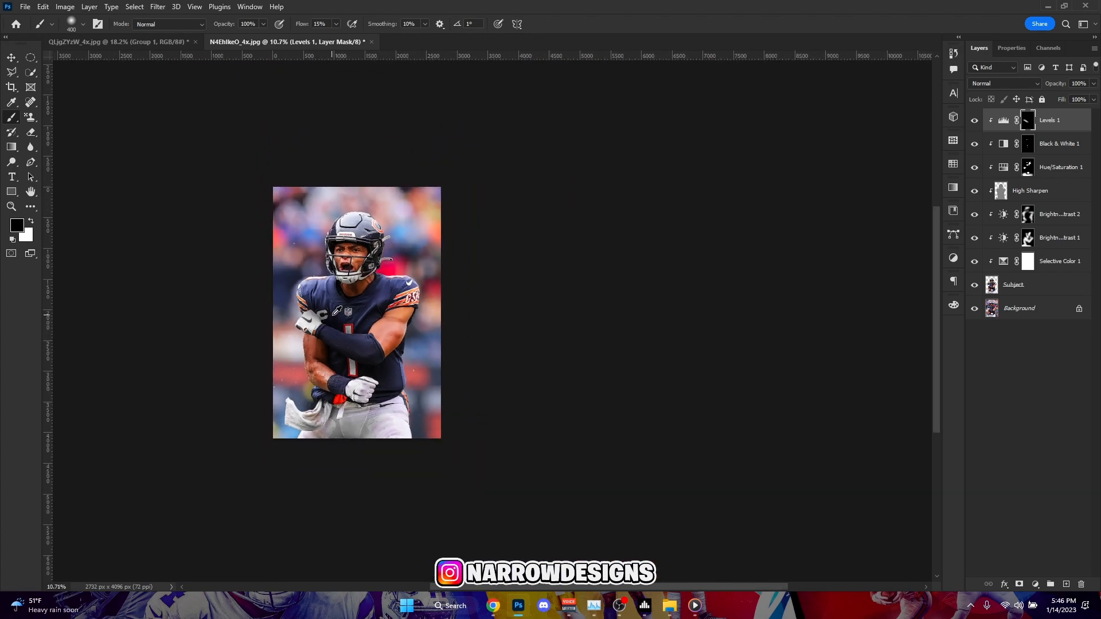
Refine the edge of the sleeve shadow on the Levels 1 mask with black.
{"action": "scroll", "coordinate": [336, 312], "scroll_direction": "up", "scroll_amount": 5}
{"action": "key", "text": "x"}
{"action": "key", "text": "x"}
{"action": "mouse_move", "coordinate": [416, 347]}
{"action": "left_mouse_down"}
{"action": "mouse_move", "coordinate": [496, 284]}
{"action": "mouse_move", "coordinate": [458, 331]}
{"action": "left_mouse_up"}
{"action": "key", "text": "x"}
Paint a Levels shadow beneath the helmet around the neck and mask it off the chin strap.
{"action": "scroll", "coordinate": [344, 287], "scroll_direction": "up", "scroll_amount": 1}
{"action": "left_click_drag", "start_coordinate": [373, 237], "coordinate": [305, 219]}
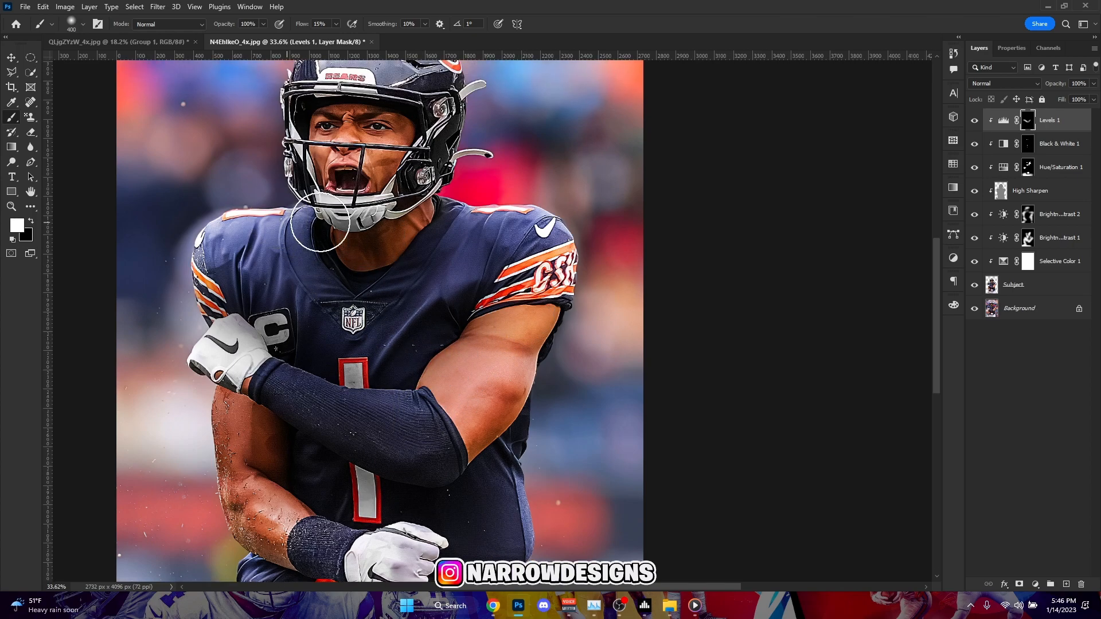
{"action": "scroll", "coordinate": [390, 281], "scroll_direction": "down", "scroll_amount": 2}
{"action": "key", "text": "x"}
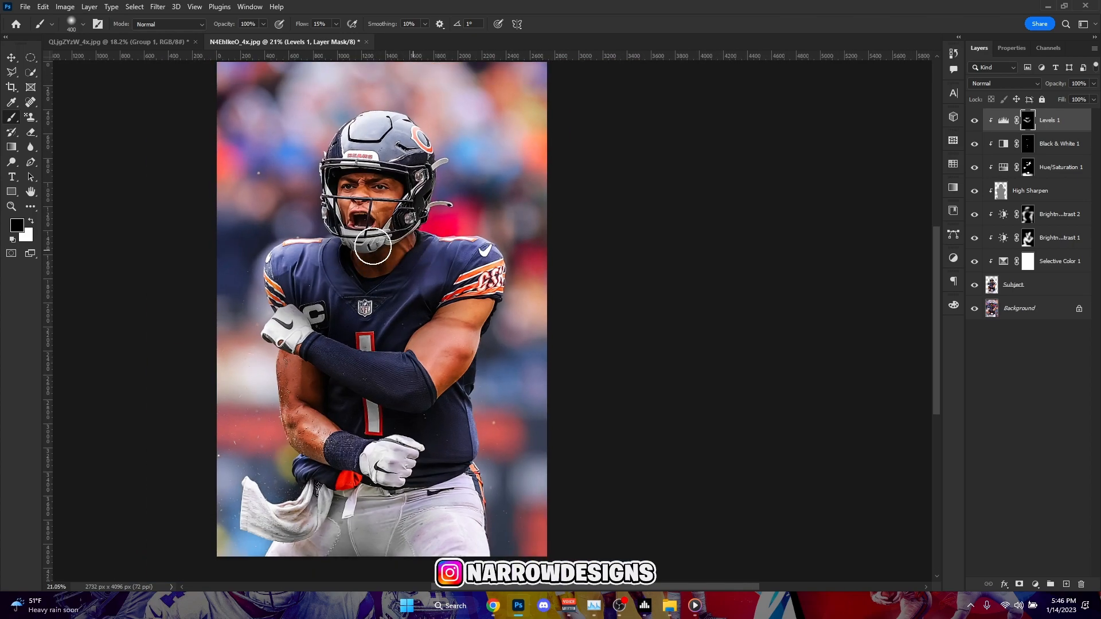
{"action": "key", "text": "x"}
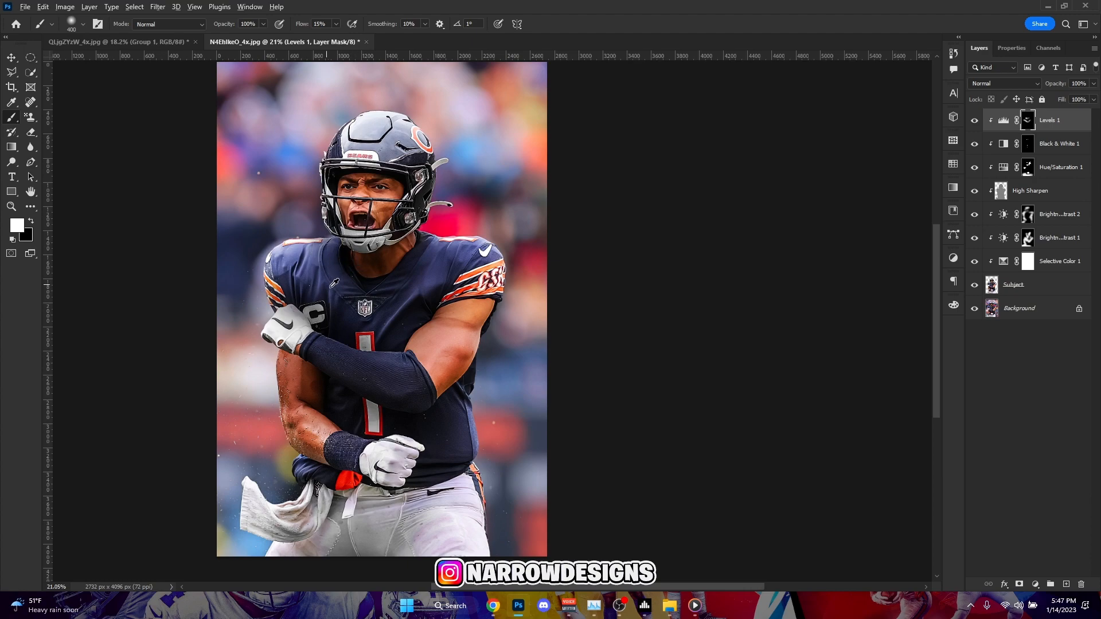
{"action": "key", "text": "x"}
Paint Levels shadows on the pants below the waist and restore the brightness of the hanging white strap.
{"action": "scroll", "coordinate": [338, 298], "scroll_direction": "down", "scroll_amount": 3}
{"action": "scroll", "coordinate": [338, 420], "scroll_direction": "up", "scroll_amount": 3}
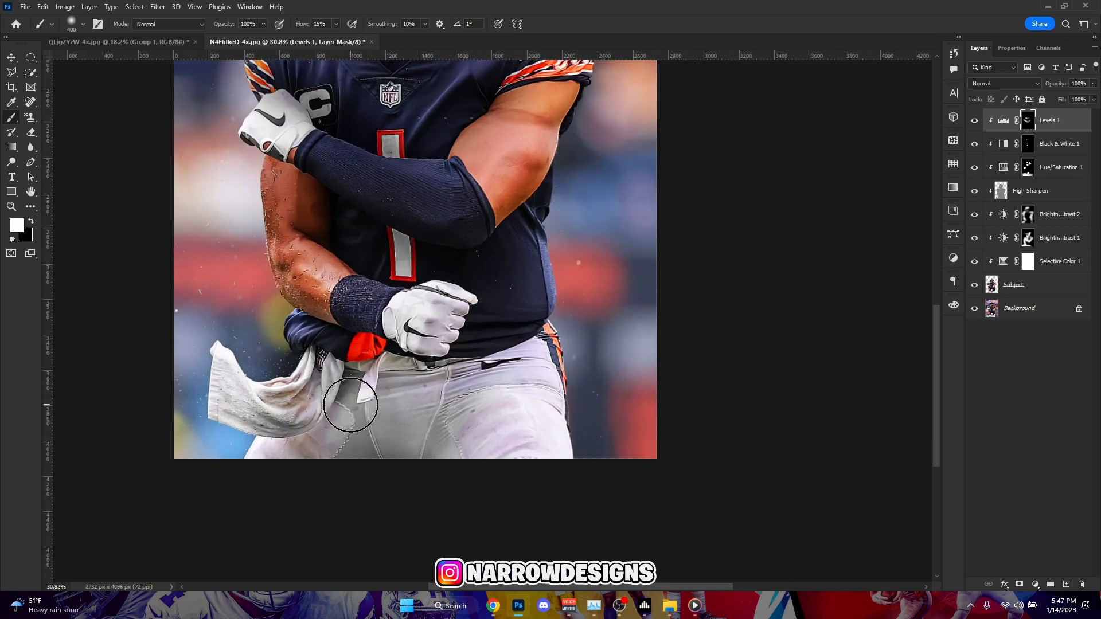
{"action": "scroll", "coordinate": [352, 393], "scroll_direction": "down", "scroll_amount": 2}
{"action": "key", "text": "x"}
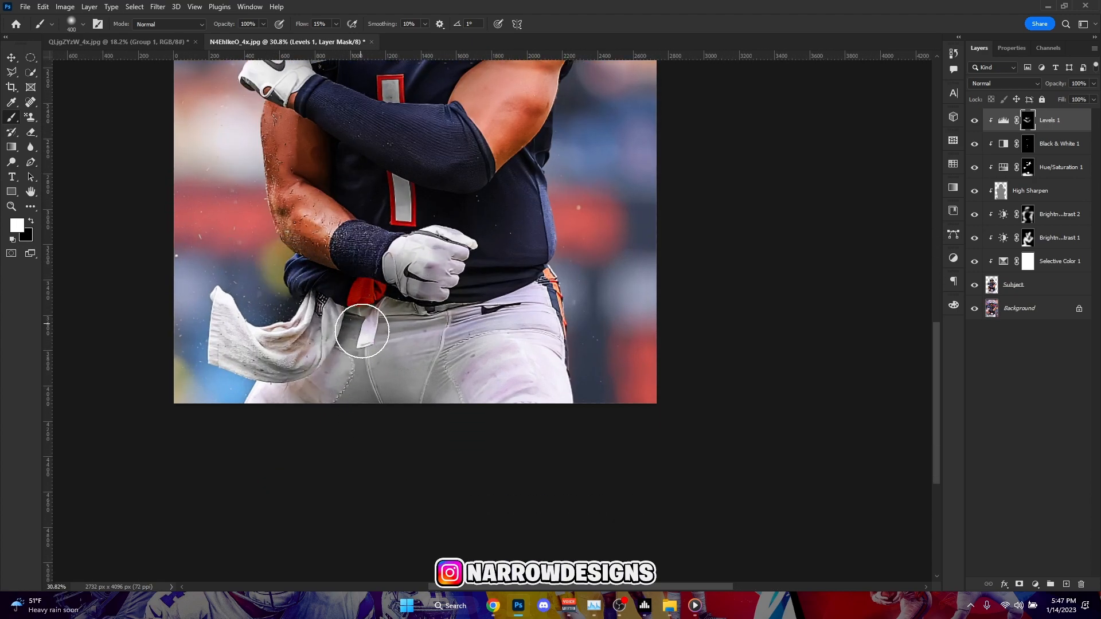
{"action": "scroll", "coordinate": [347, 301], "scroll_direction": "down", "scroll_amount": 4}
{"action": "key", "text": "x"}
{"action": "scroll", "coordinate": [344, 346], "scroll_direction": "up", "scroll_amount": 6}
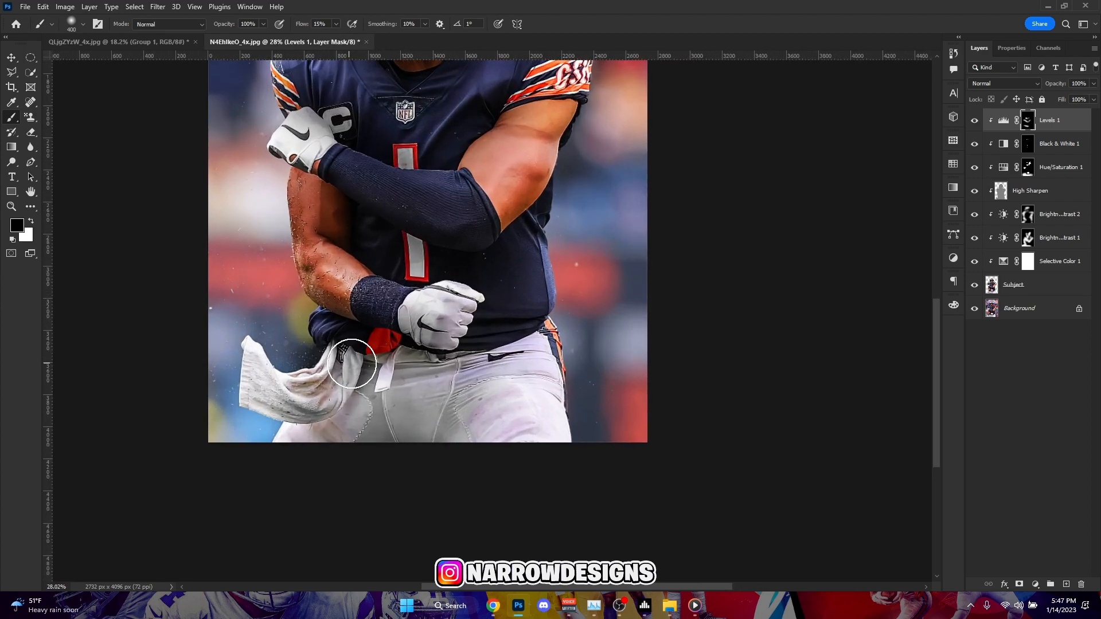
Darken the pants beneath the hanging towel on the Levels 1 mask.
{"action": "key", "text": "x"}
{"action": "mouse_move", "coordinate": [355, 401]}
{"action": "left_mouse_down"}
{"action": "mouse_move", "coordinate": [388, 383]}
{"action": "mouse_move", "coordinate": [212, 473]}
{"action": "left_mouse_up"}
{"action": "scroll", "coordinate": [230, 476], "scroll_direction": "down", "scroll_amount": 4}
{"action": "key", "text": "x"}
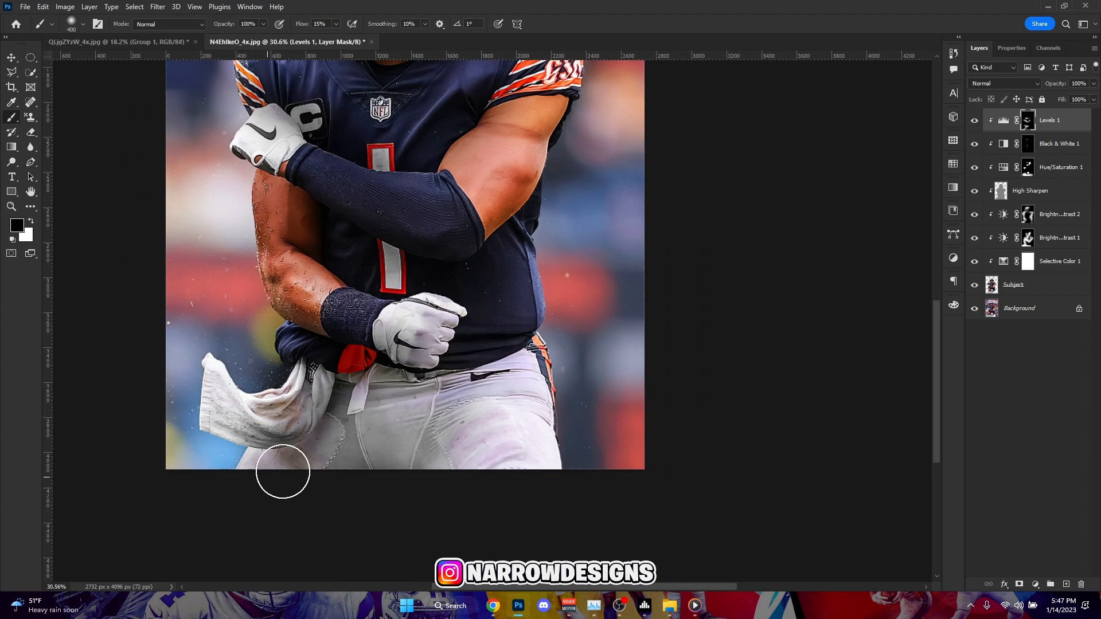
Paint a Levels shadow along the waistband below the lower glove.
{"action": "scroll", "coordinate": [372, 401], "scroll_direction": "down", "scroll_amount": 2}
{"action": "scroll", "coordinate": [360, 435], "scroll_direction": "up", "scroll_amount": 4}
{"action": "key", "text": "x"}
{"action": "mouse_move", "coordinate": [371, 388]}
{"action": "left_mouse_down"}
{"action": "mouse_move", "coordinate": [470, 389]}
{"action": "mouse_move", "coordinate": [517, 373]}
{"action": "mouse_move", "coordinate": [472, 380]}
{"action": "left_mouse_up"}
{"action": "scroll", "coordinate": [409, 441], "scroll_direction": "down", "scroll_amount": 2}
{"action": "key", "text": "x"}
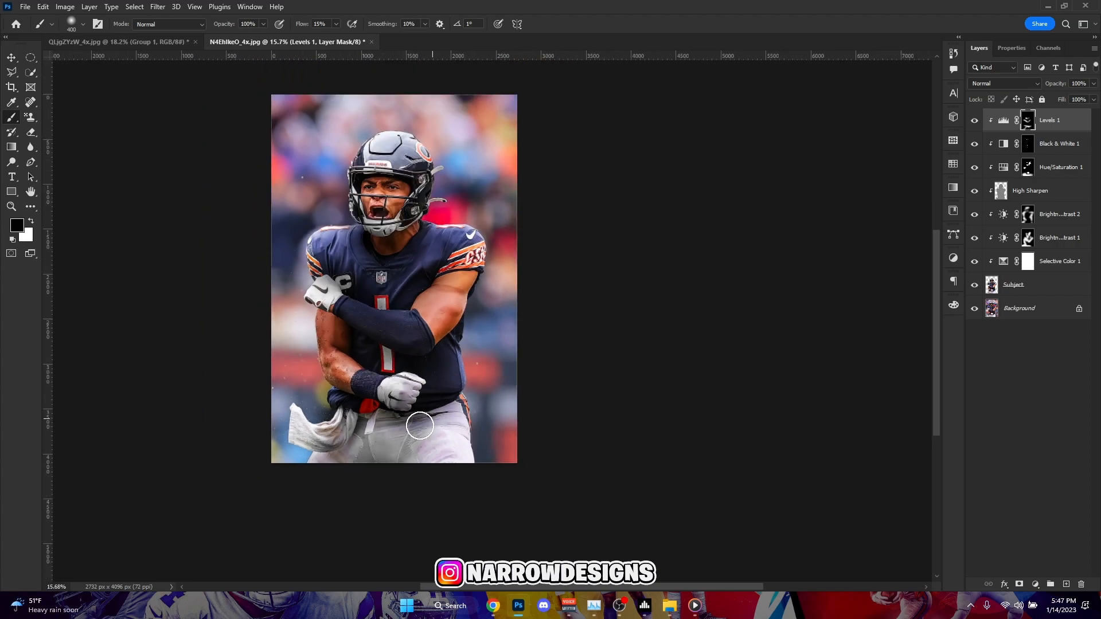
Touch up the Levels 1 mask around the chin strap and neck, alternating between white and black.
{"action": "scroll", "coordinate": [497, 409], "scroll_direction": "down", "scroll_amount": 2}
{"action": "scroll", "coordinate": [432, 316], "scroll_direction": "up", "scroll_amount": 4}
{"action": "scroll", "coordinate": [444, 166], "scroll_direction": "up", "scroll_amount": 2}
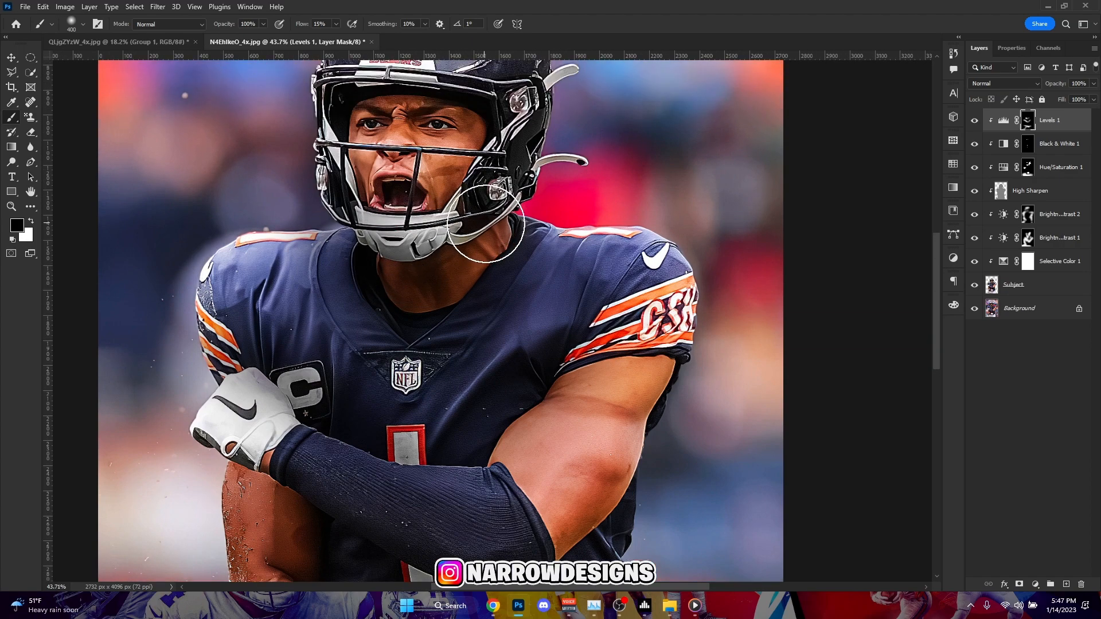
{"action": "key", "text": "x"}
{"action": "scroll", "coordinate": [493, 252], "scroll_direction": "down", "scroll_amount": 1}
{"action": "key", "text": "x"}
{"action": "scroll", "coordinate": [515, 235], "scroll_direction": "down", "scroll_amount": 2}
{"action": "key", "text": "x"}
{"action": "key", "text": "x"}
{"action": "scroll", "coordinate": [457, 291], "scroll_direction": "down", "scroll_amount": 3}
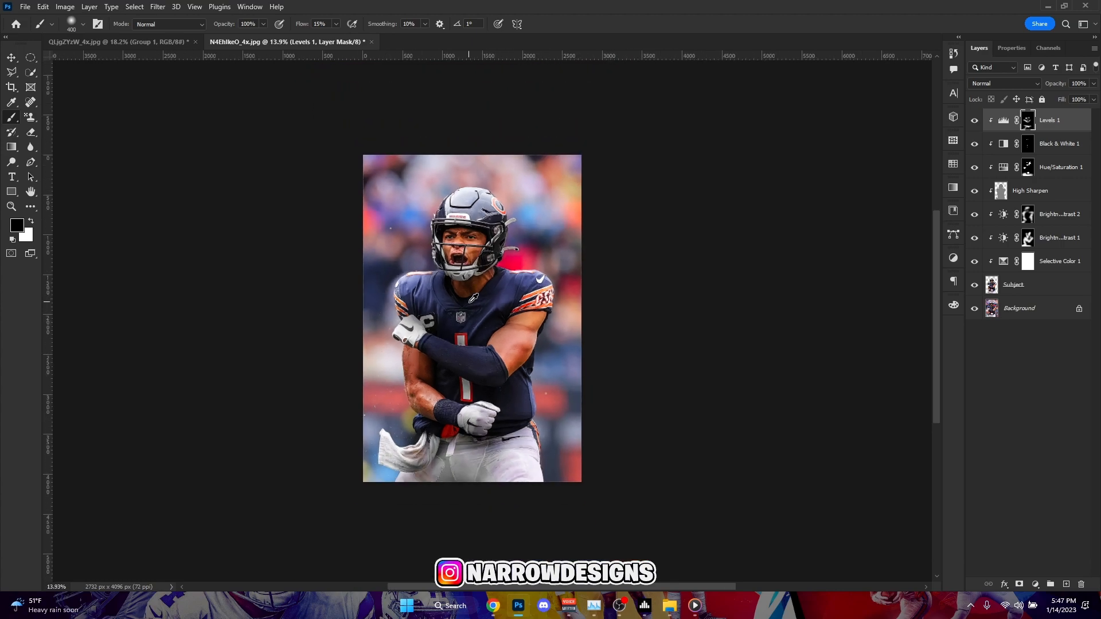
Paint white on the Black & White 1 mask over the purple patches of the pants to neutralise them.
{"action": "scroll", "coordinate": [487, 309], "scroll_direction": "down", "scroll_amount": 2}
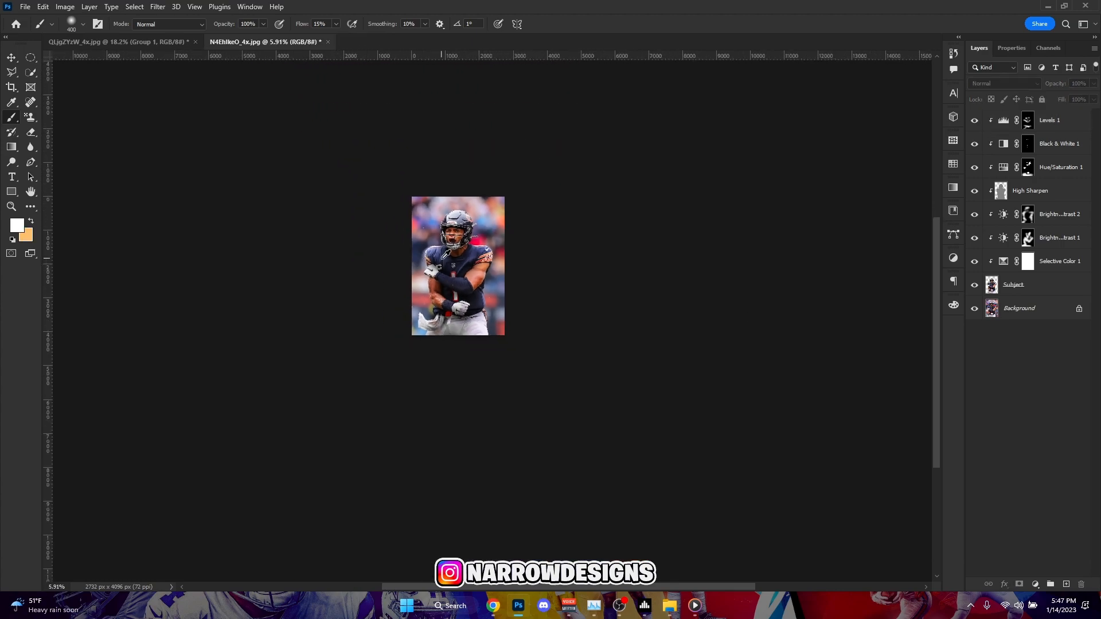
{"action": "scroll", "coordinate": [444, 270], "scroll_direction": "up", "scroll_amount": 3}
{"action": "scroll", "coordinate": [453, 310], "scroll_direction": "down", "scroll_amount": 1}
{"action": "scroll", "coordinate": [458, 321], "scroll_direction": "up", "scroll_amount": 2}
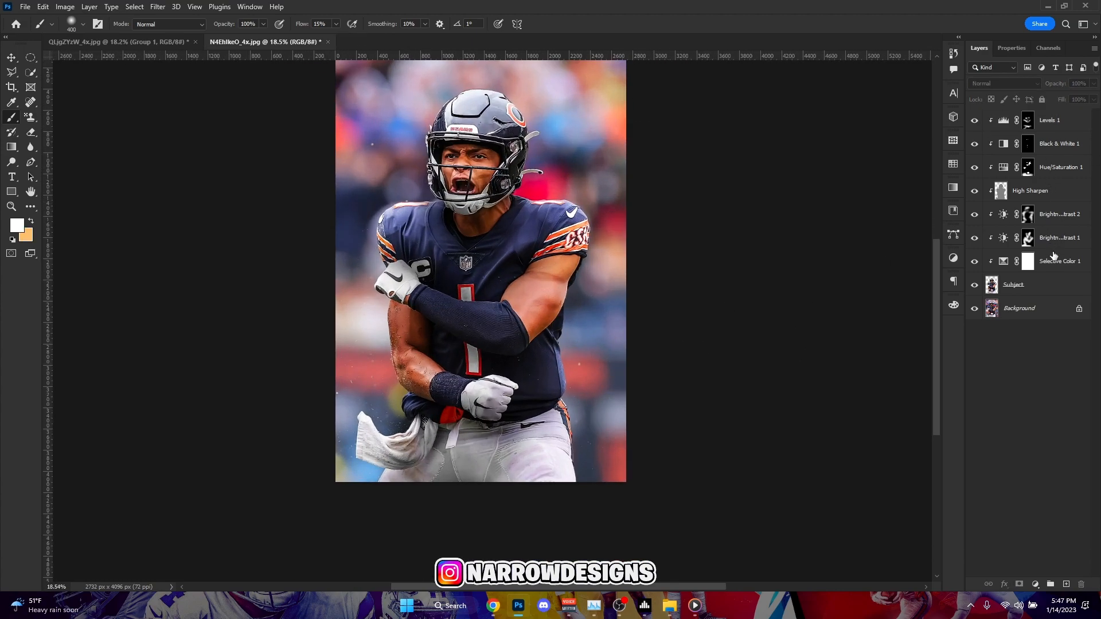
{"action": "left_click", "coordinate": [1048, 144]}
{"action": "scroll", "coordinate": [516, 458], "scroll_direction": "up", "scroll_amount": 2}
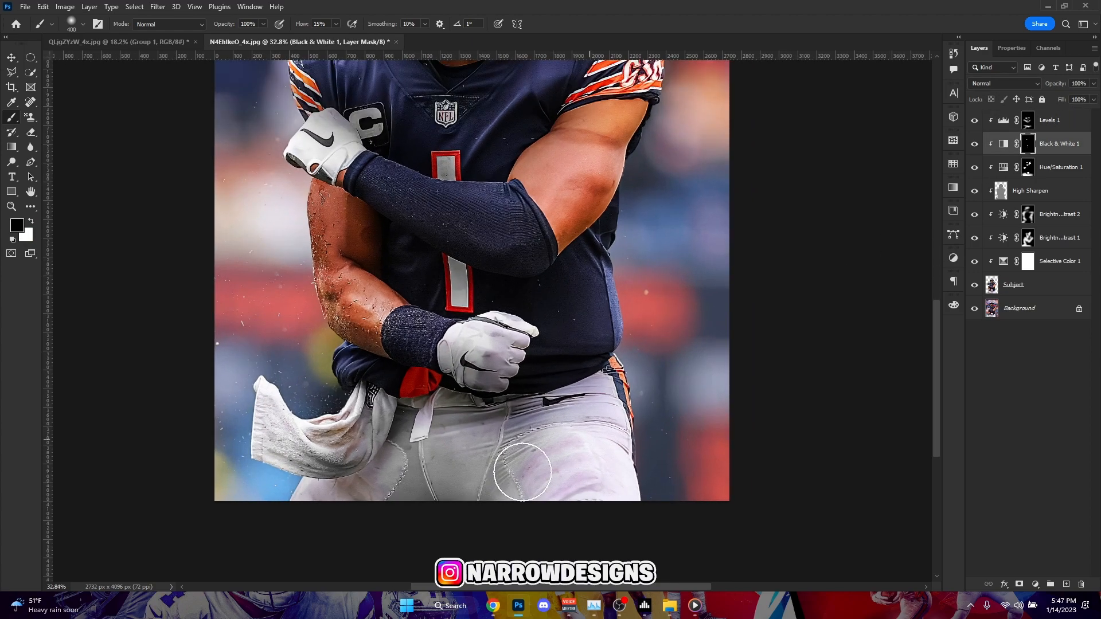
{"action": "key", "text": "x"}
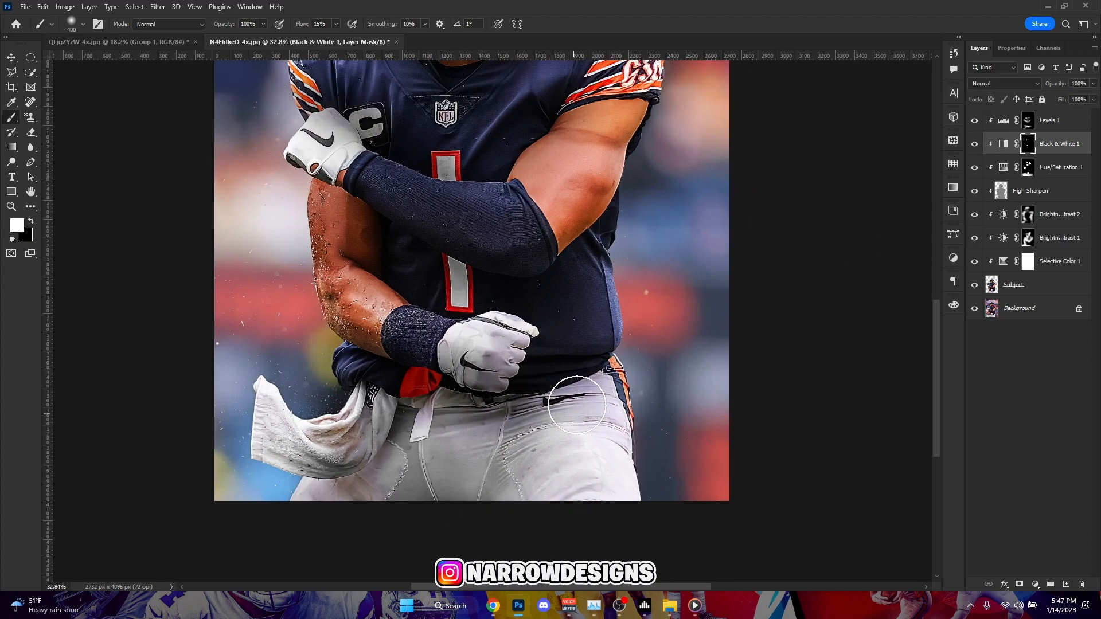
{"action": "left_click_drag", "start_coordinate": [605, 372], "coordinate": [606, 380]}
Restore the orange side stripe of the pants on the Black & White 1 mask and paint the towel neutral.
{"action": "key", "text": "x"}
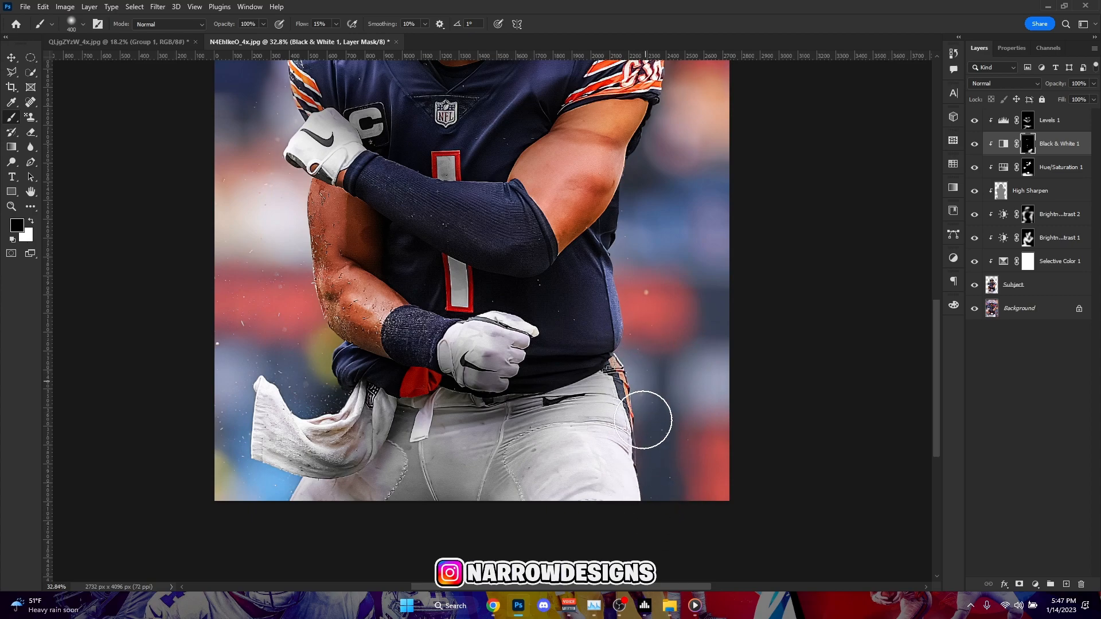
{"action": "key", "text": "x"}
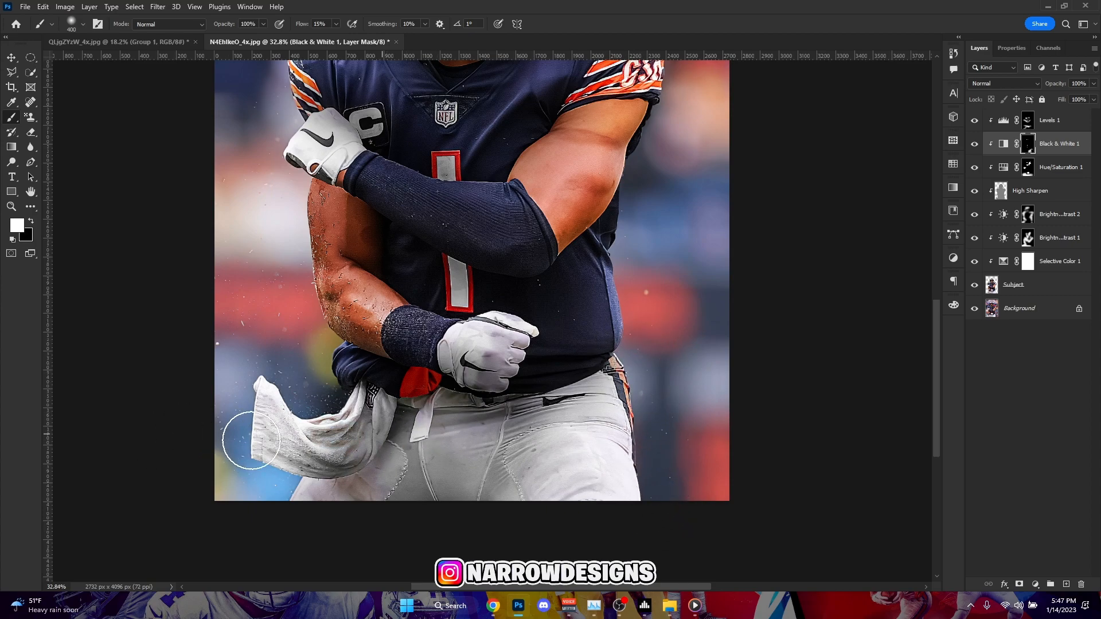
{"action": "scroll", "coordinate": [338, 433], "scroll_direction": "down", "scroll_amount": 5}
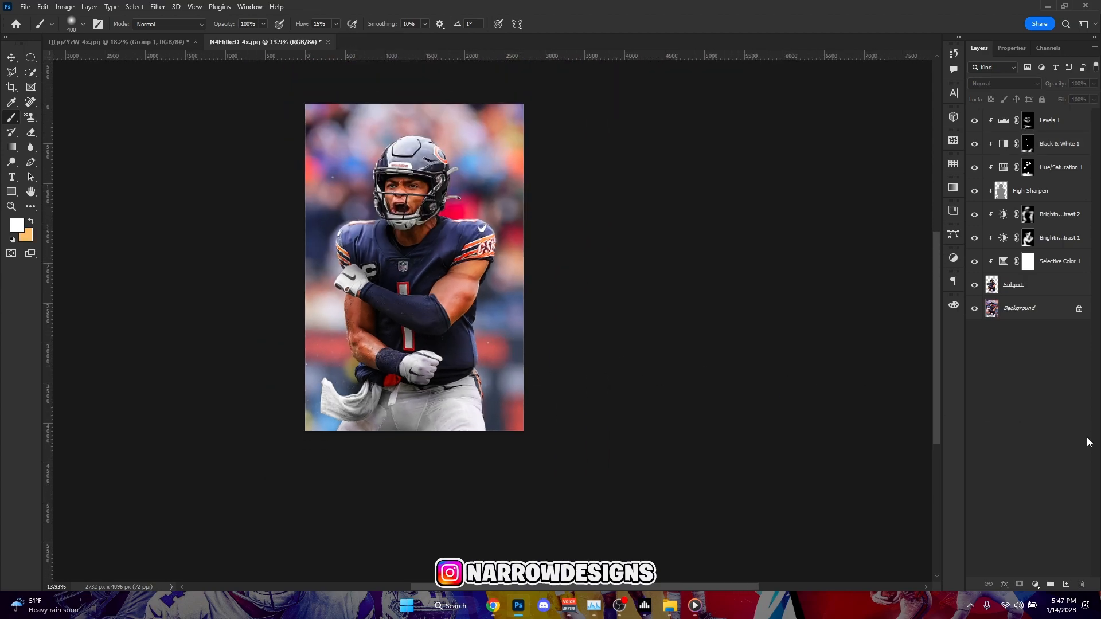
Group the Subject layer with all its clipped adjustment layers up to Levels 1.
{"action": "scroll", "coordinate": [429, 290], "scroll_direction": "up", "scroll_amount": 2}
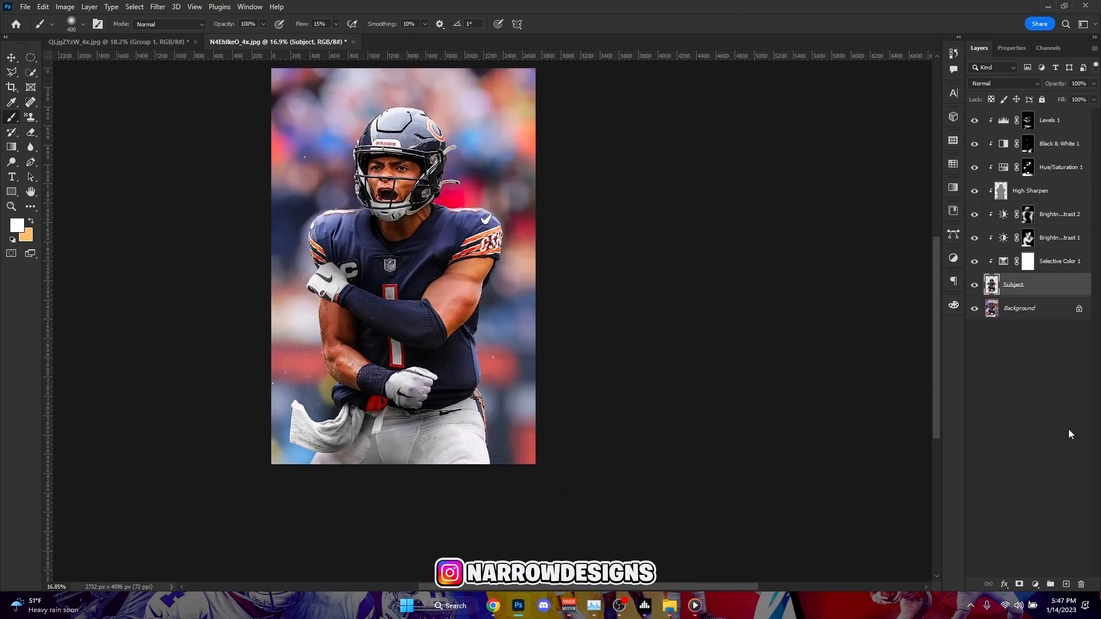
{"action": "scroll", "coordinate": [476, 243], "scroll_direction": "up", "scroll_amount": 2}
{"action": "key", "text": "space"}
{"action": "left_click_drag", "start_coordinate": [488, 333], "coordinate": [572, 368]}
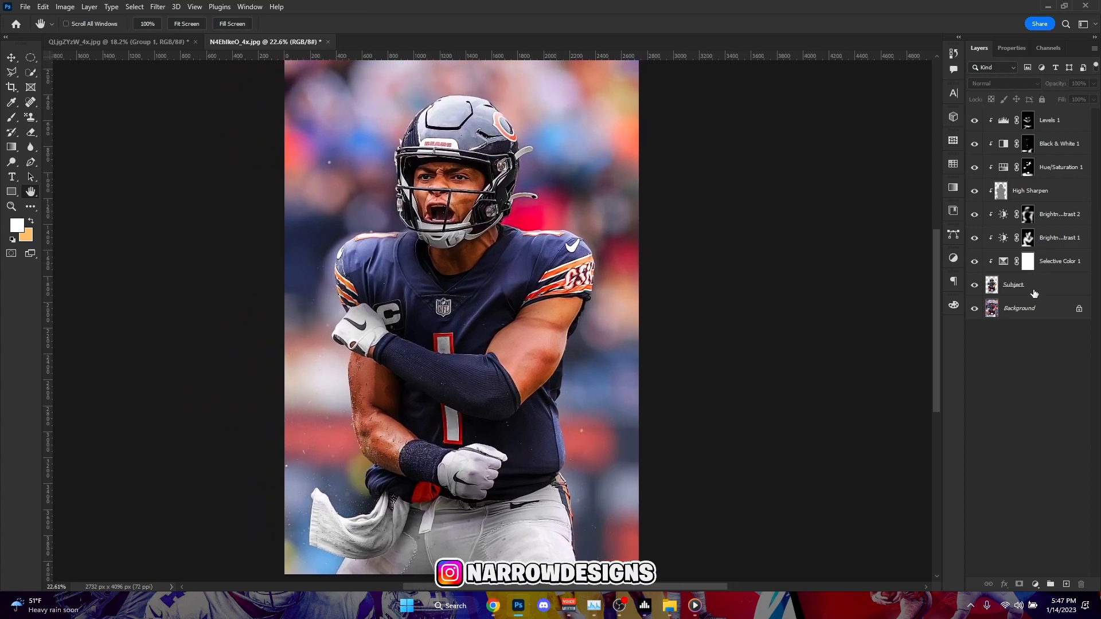
{"action": "left_click", "coordinate": [1034, 296]}
{"action": "left_click", "coordinate": [1065, 125], "text": "shift"}
{"action": "left_click", "coordinate": [1049, 583]}
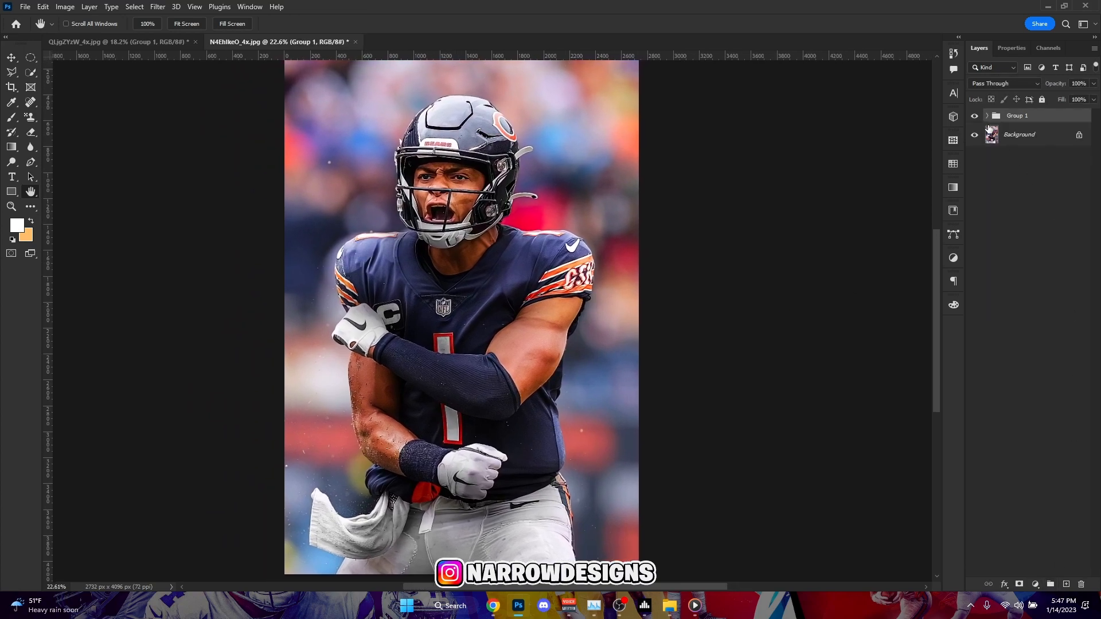
Compare the edited player with the original photo by repeatedly toggling the visibility of Group 1.
{"action": "left_click", "coordinate": [975, 117]}
{"action": "left_click", "coordinate": [975, 117]}
{"action": "left_click", "coordinate": [975, 117]}
{"action": "left_click", "coordinate": [975, 117]}
{"action": "left_click", "coordinate": [975, 117]}
{"action": "left_click", "coordinate": [975, 117]}
{"action": "left_click", "coordinate": [975, 117]}
{"action": "left_click", "coordinate": [975, 117]}
{"action": "left_click", "coordinate": [975, 116]}
{"action": "left_click", "coordinate": [975, 117]}
{"action": "left_click", "coordinate": [975, 117]}
{"action": "left_click", "coordinate": [975, 117]}
{"action": "left_click", "coordinate": [975, 117]}
{"action": "left_click", "coordinate": [975, 117]}
{"action": "left_click", "coordinate": [975, 117]}
{"action": "left_click", "coordinate": [975, 117]}
{"action": "left_click", "coordinate": [975, 117]}
{"action": "left_click", "coordinate": [975, 117]}
{"action": "left_click", "coordinate": [975, 117]}
{"action": "left_click", "coordinate": [975, 117]}
{"action": "left_click", "coordinate": [975, 117]}
{"action": "left_click", "coordinate": [975, 117]}
{"action": "left_click", "coordinate": [975, 117]}
{"action": "left_click", "coordinate": [975, 117]}
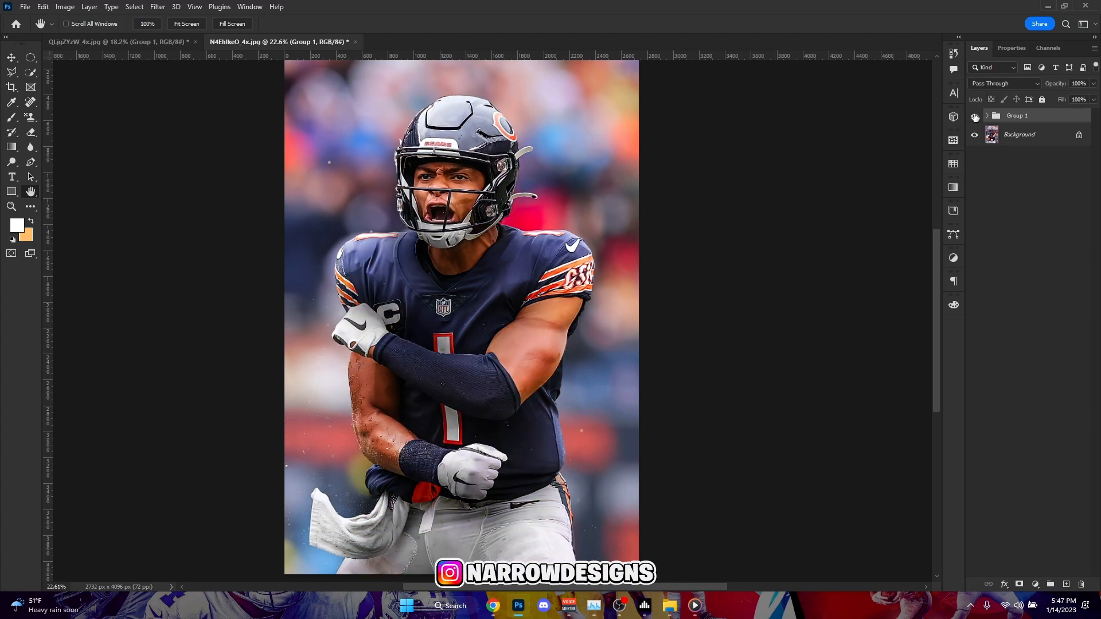